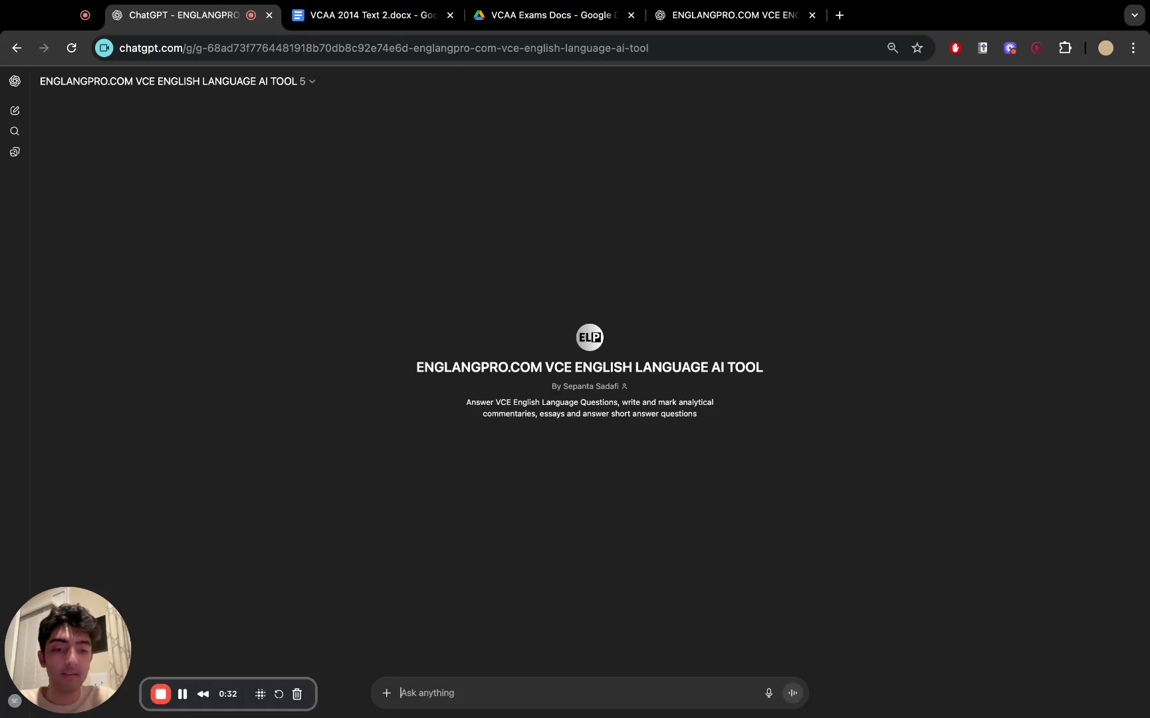
Ask the VCE English Language AI tool "What are the functions of English Language VCE"
text(What are th)
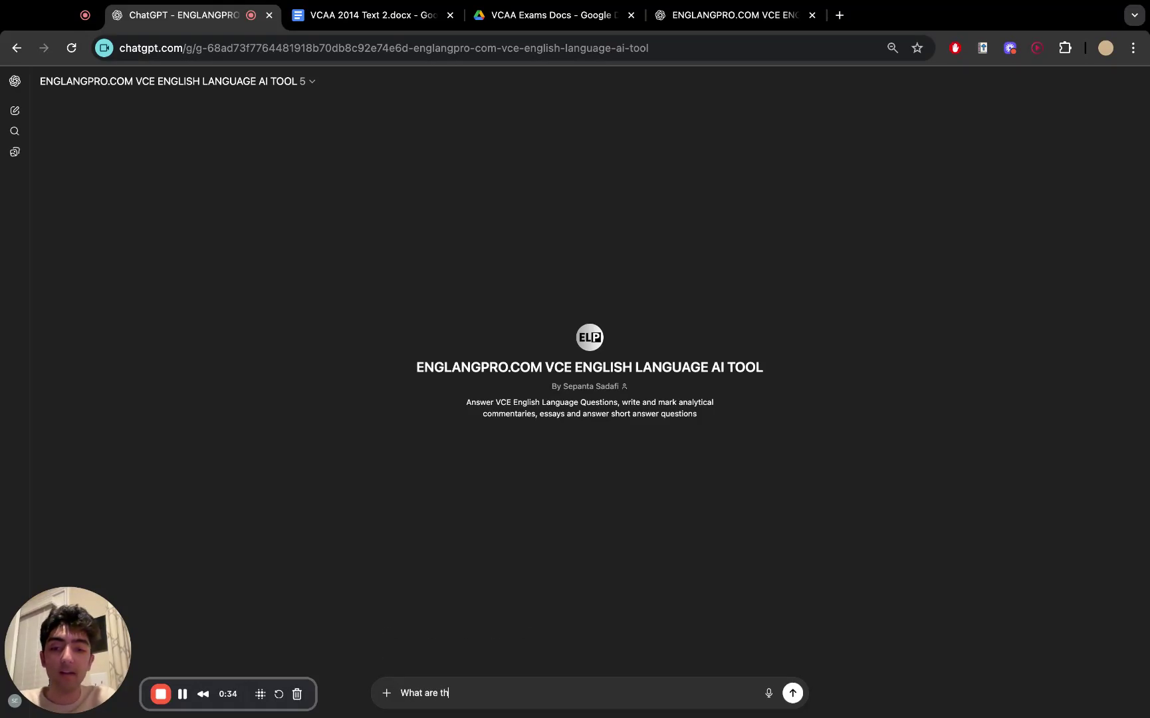
text(e functions of)
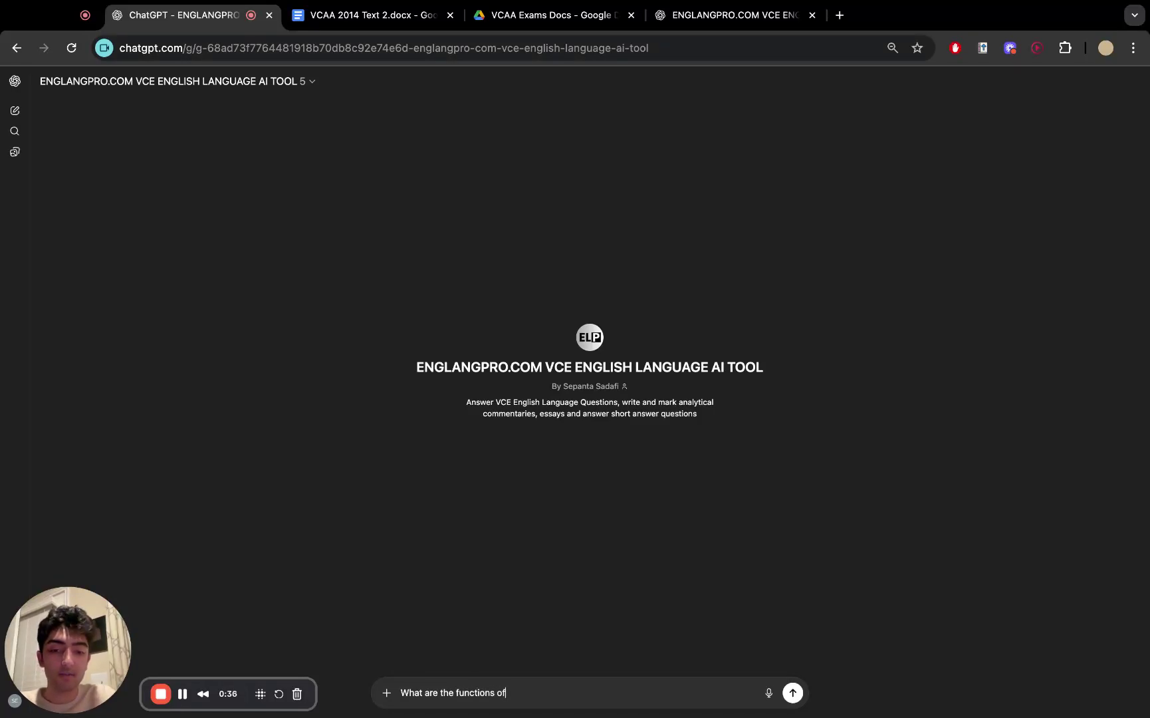
text( English Language)
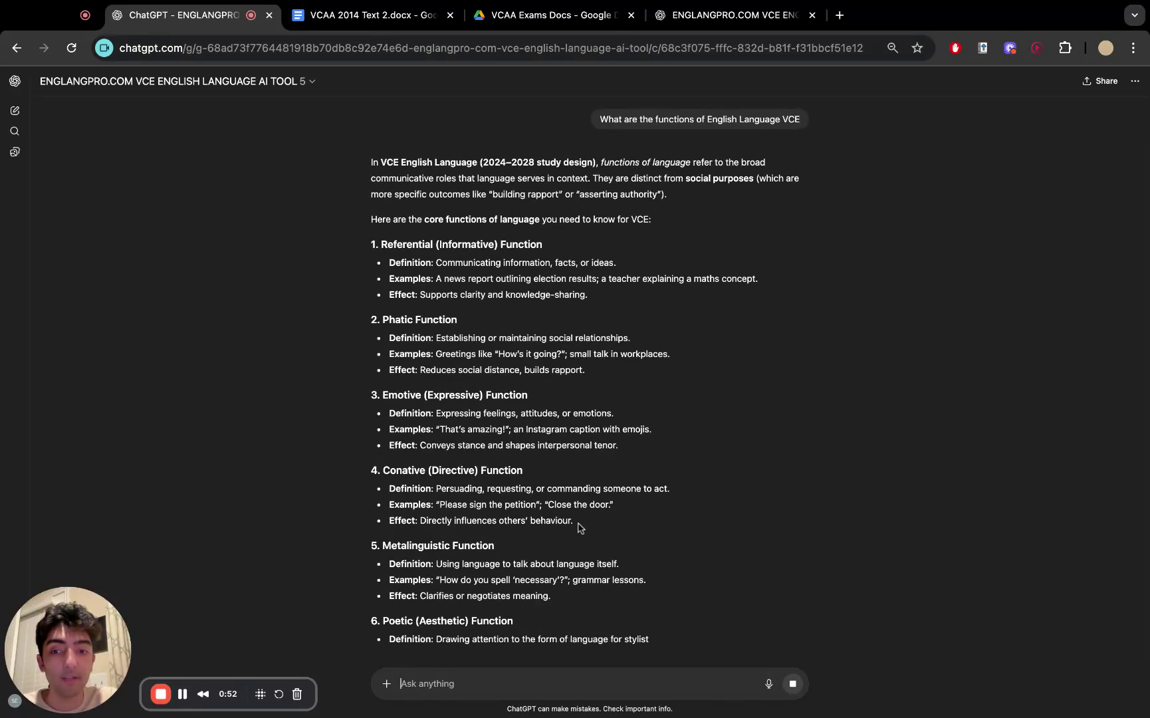
Review the answer on language functions, from the study design introduction and function definitions to the key exam reminder
scroll(586, 130, up, 1)
scroll(586, 193, up, 5)
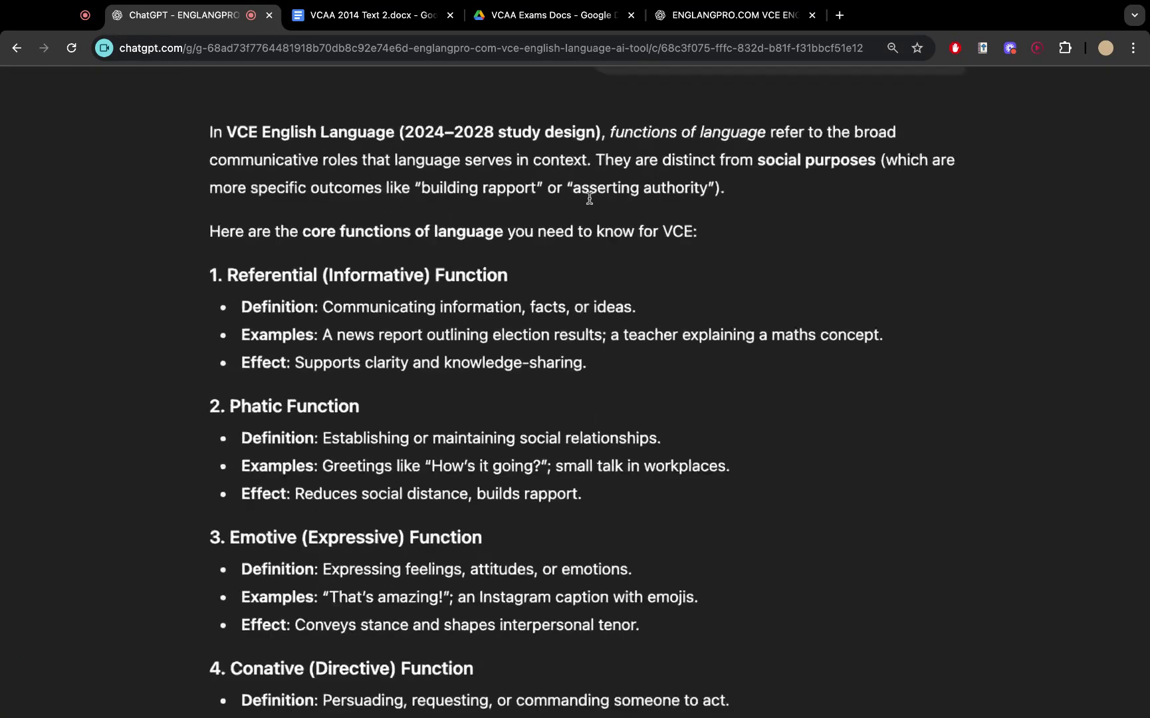
drag(669, 321, 211, 325)
scroll(315, 359, down, 5)
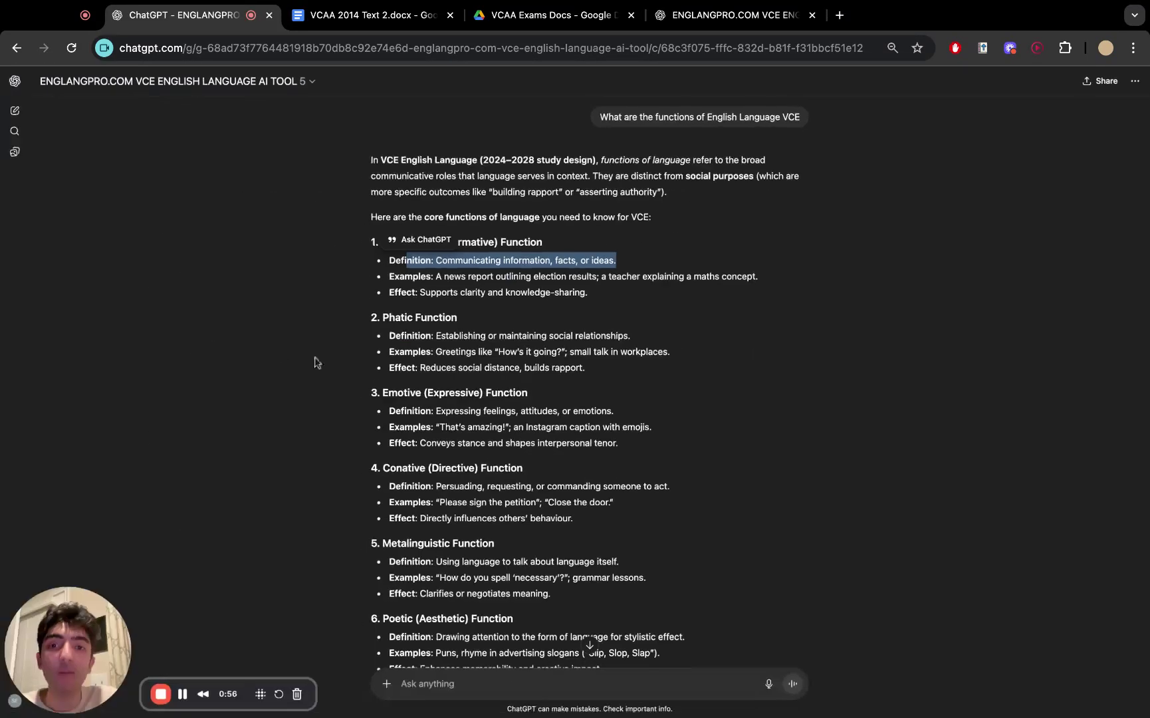
click(559, 341)
drag(371, 159, 600, 163)
click(476, 190)
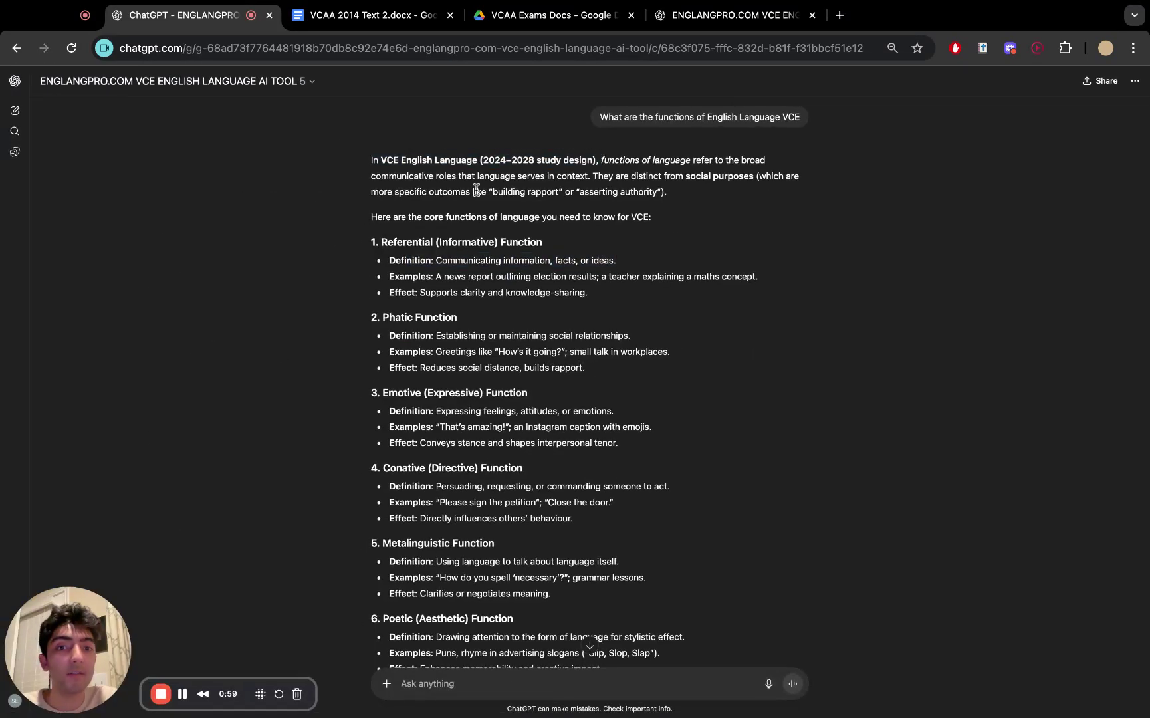
scroll(480, 218, down, 4)
scroll(480, 213, up, 2)
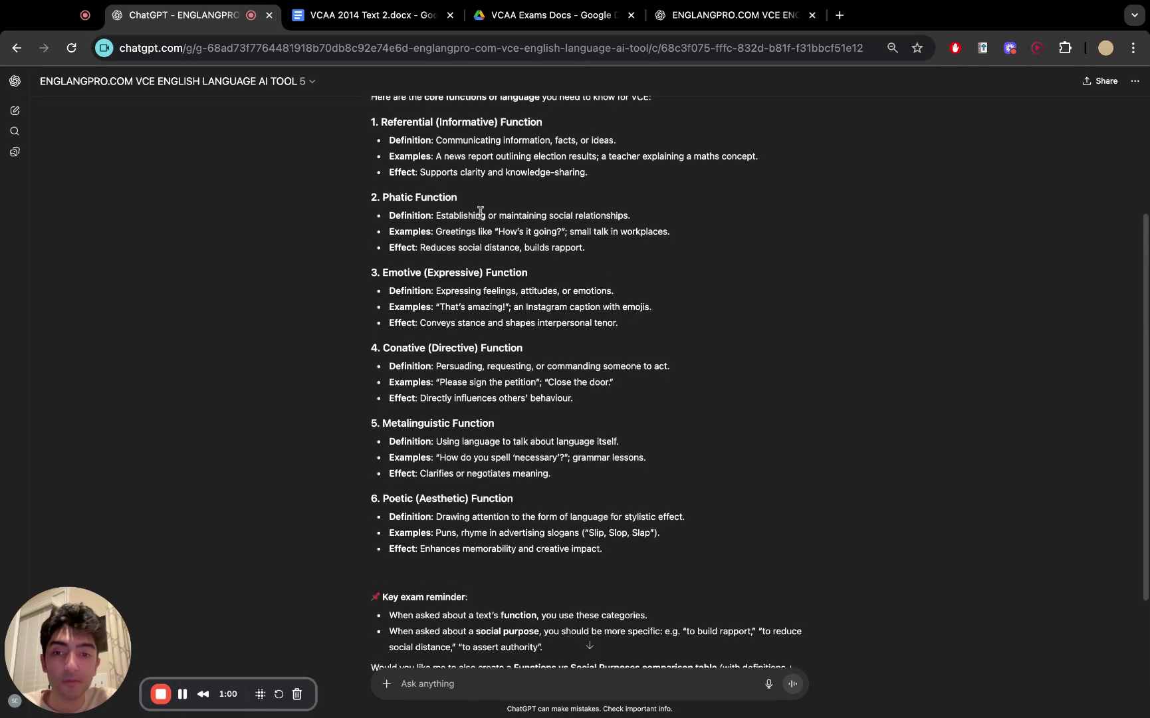
mouse_move(355, 130)
mouse_down()
mouse_move(562, 372)
mouse_move(603, 555)
mouse_up()
click(355, 132)
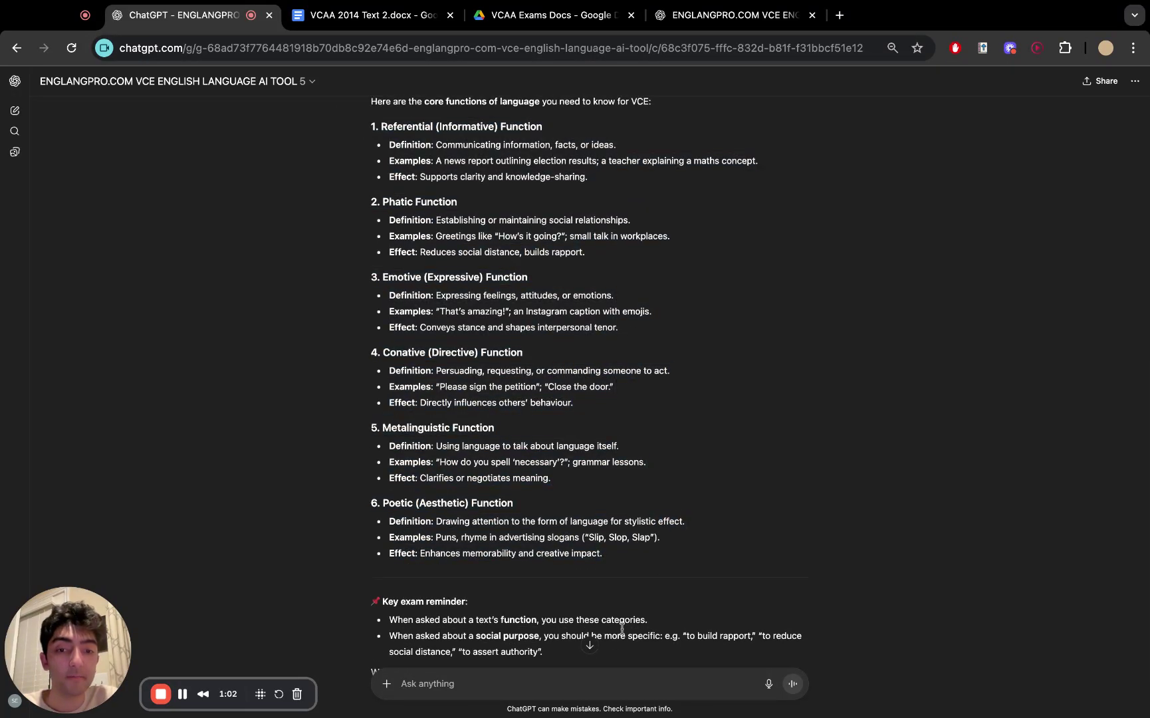
Ask the AI tool the follow-up question "What is syntactic patterning?"
click(595, 681)
scroll(611, 598, down, 2)
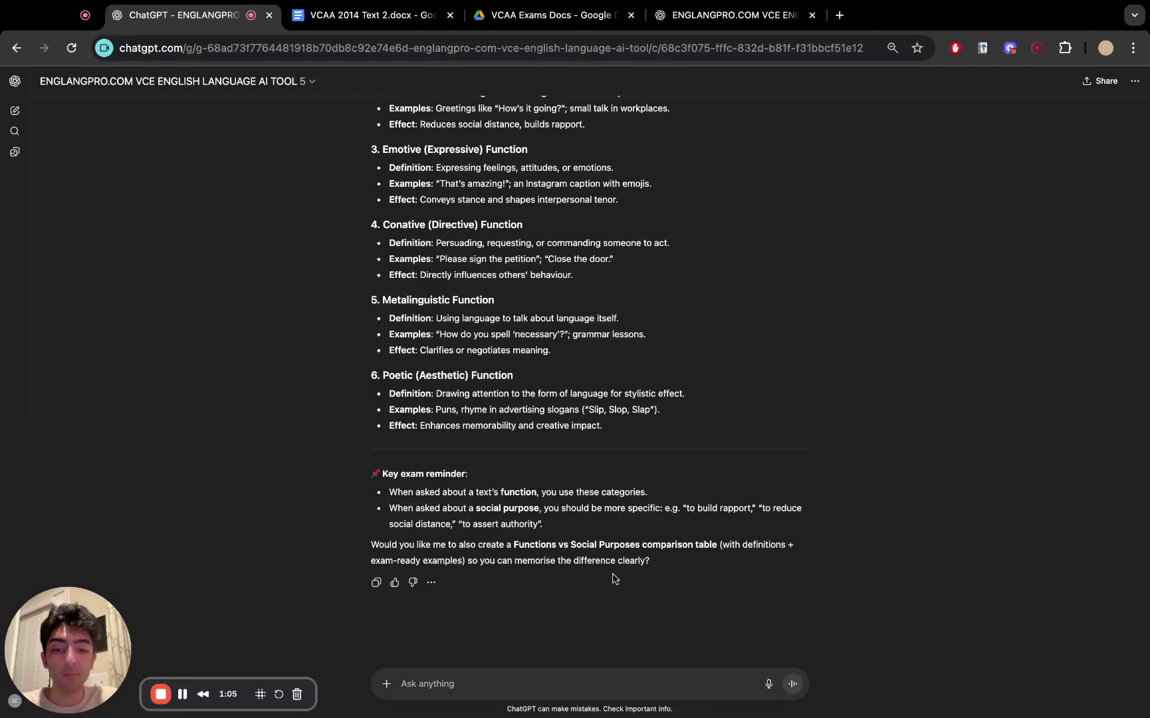
text(W)
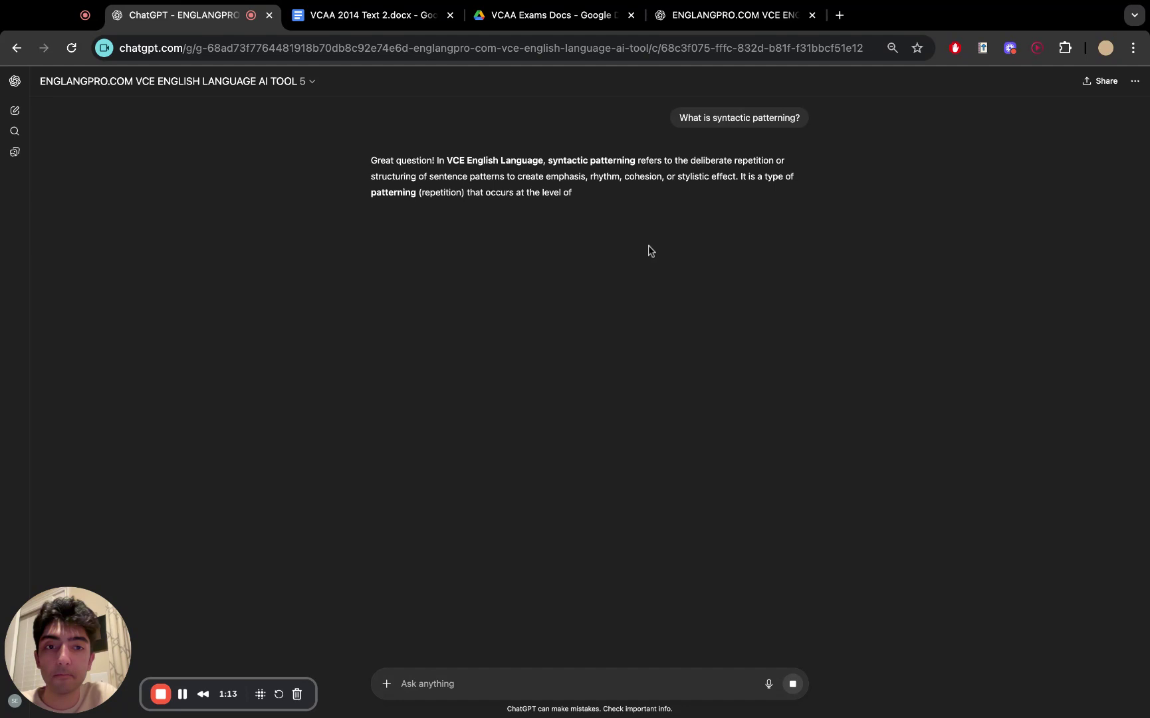
Examine the syntactic patterning answer, including its definition, the types with examples and the exam analysis advice
ctrl+scroll(616, 208, up, 5)
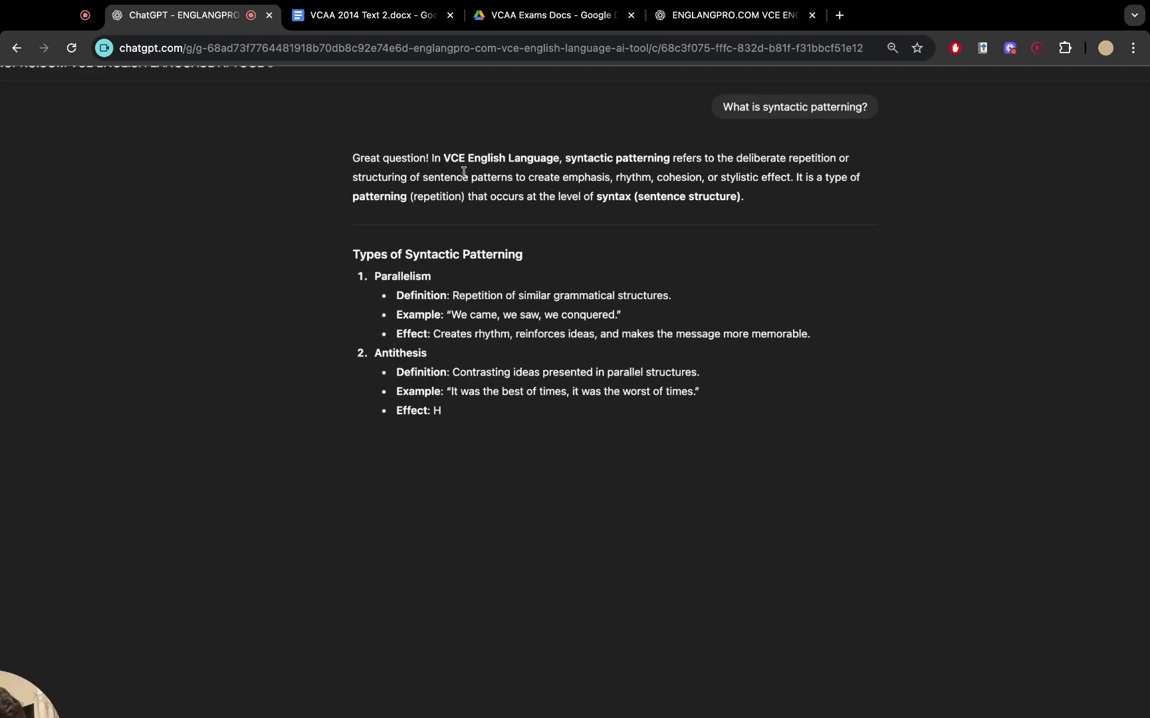
drag(306, 180, 606, 179)
click(568, 178)
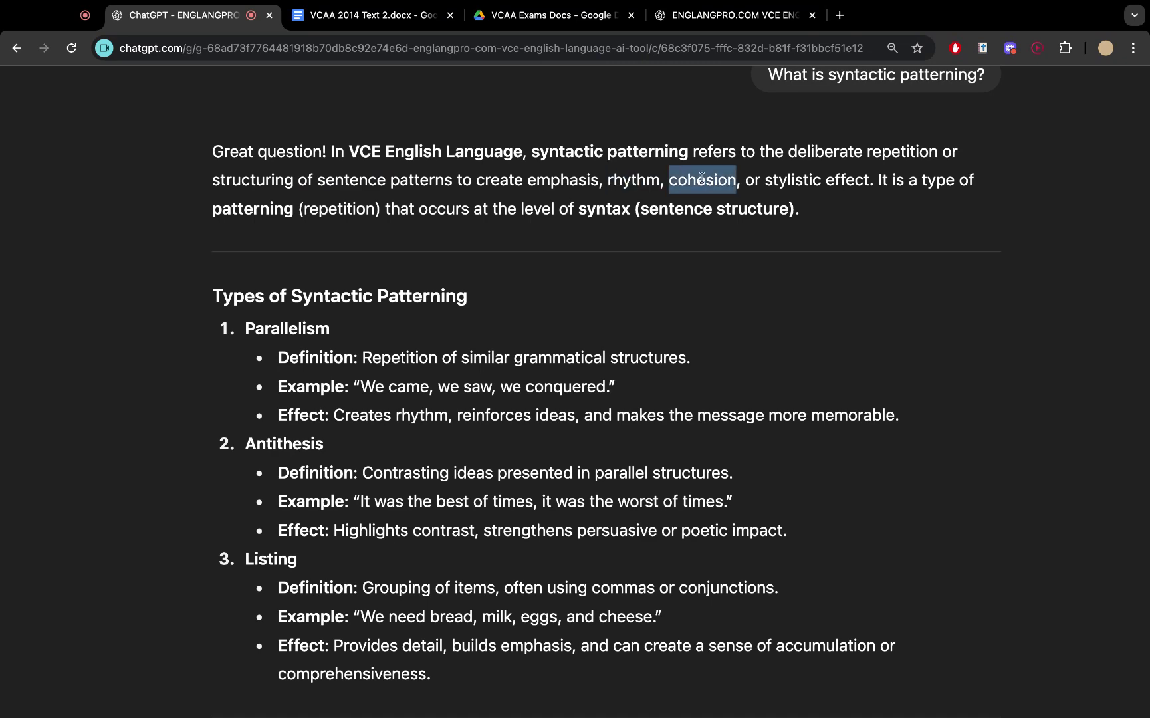
ctrl+scroll(649, 258, down, 5)
scroll(649, 258, down, 3)
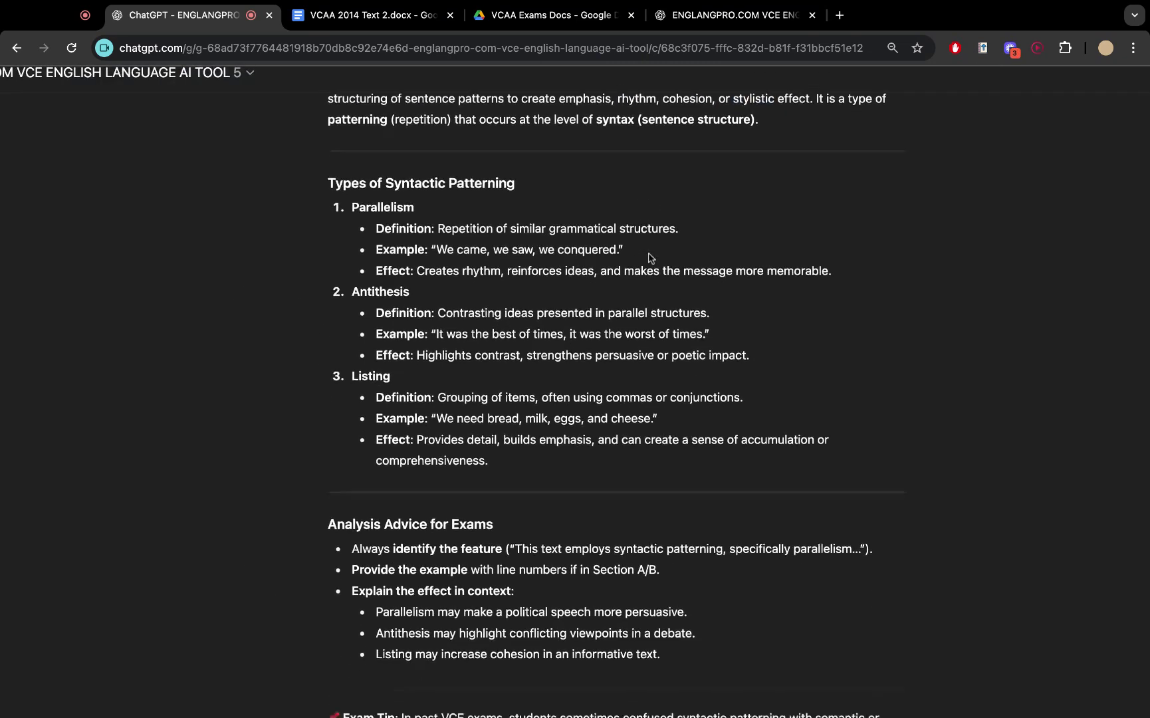
drag(270, 176, 495, 461)
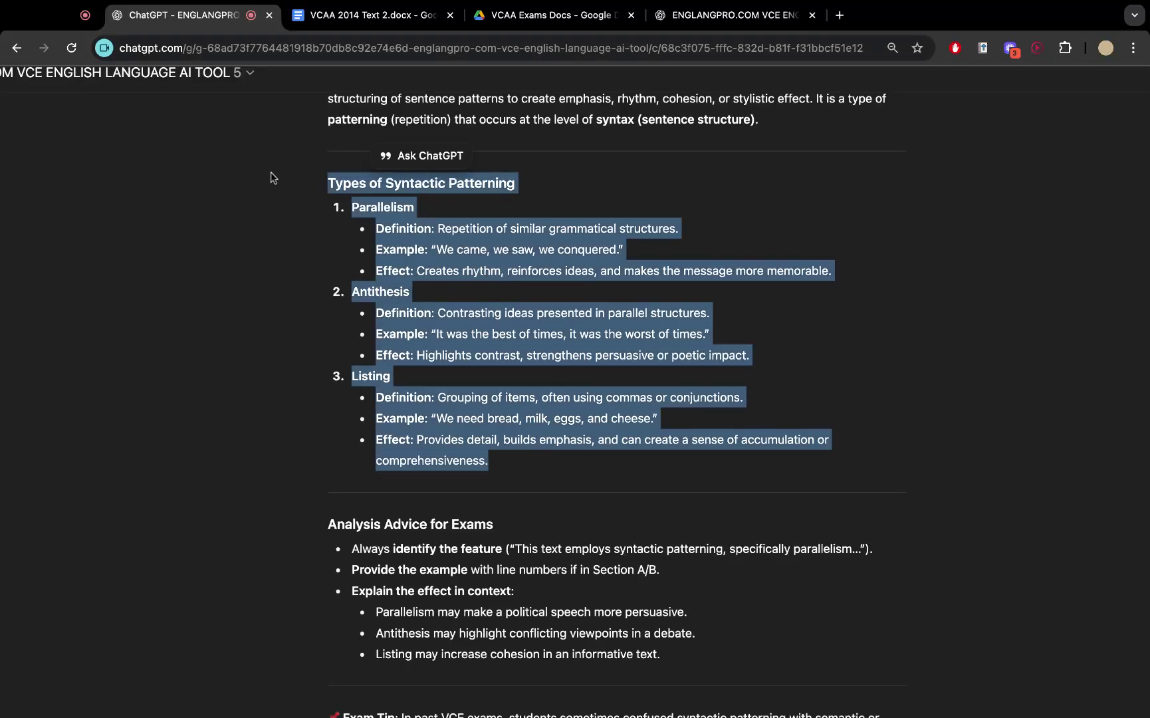
click(495, 461)
ctrl+scroll(495, 461, down, 5)
scroll(495, 461, down, 2)
Attach an image of the first page of the VCAA 2014 Text 2 transcript to the chat prompt
click(435, 673)
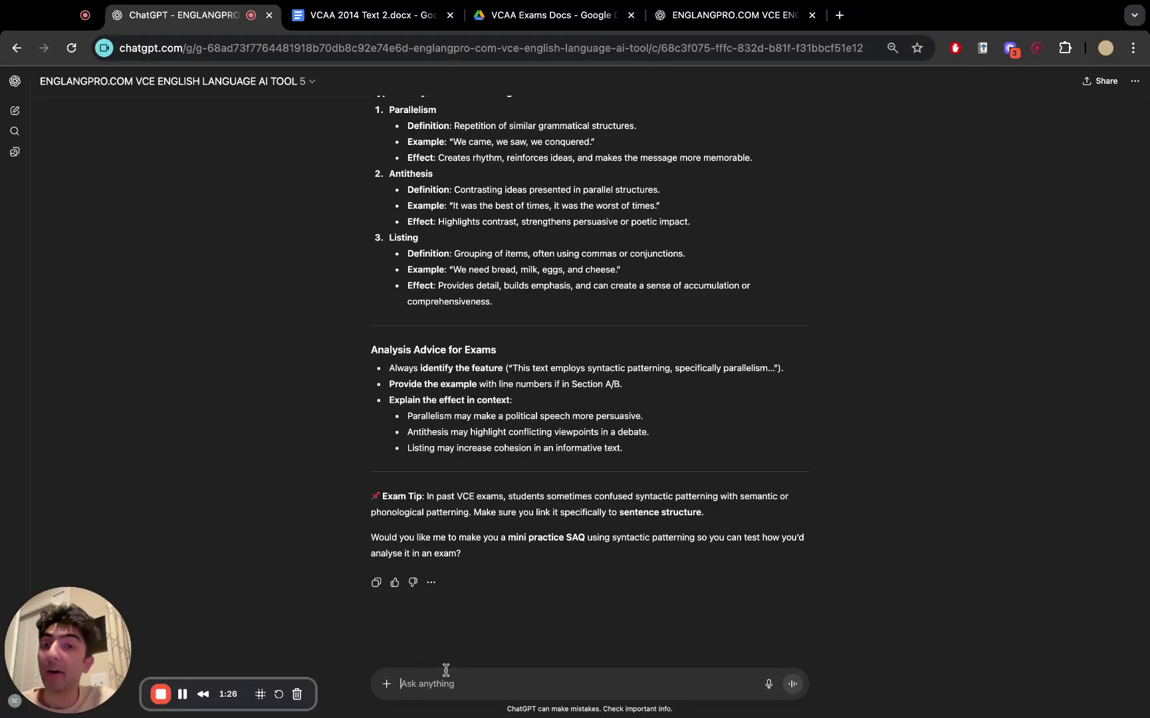
click(363, 18)
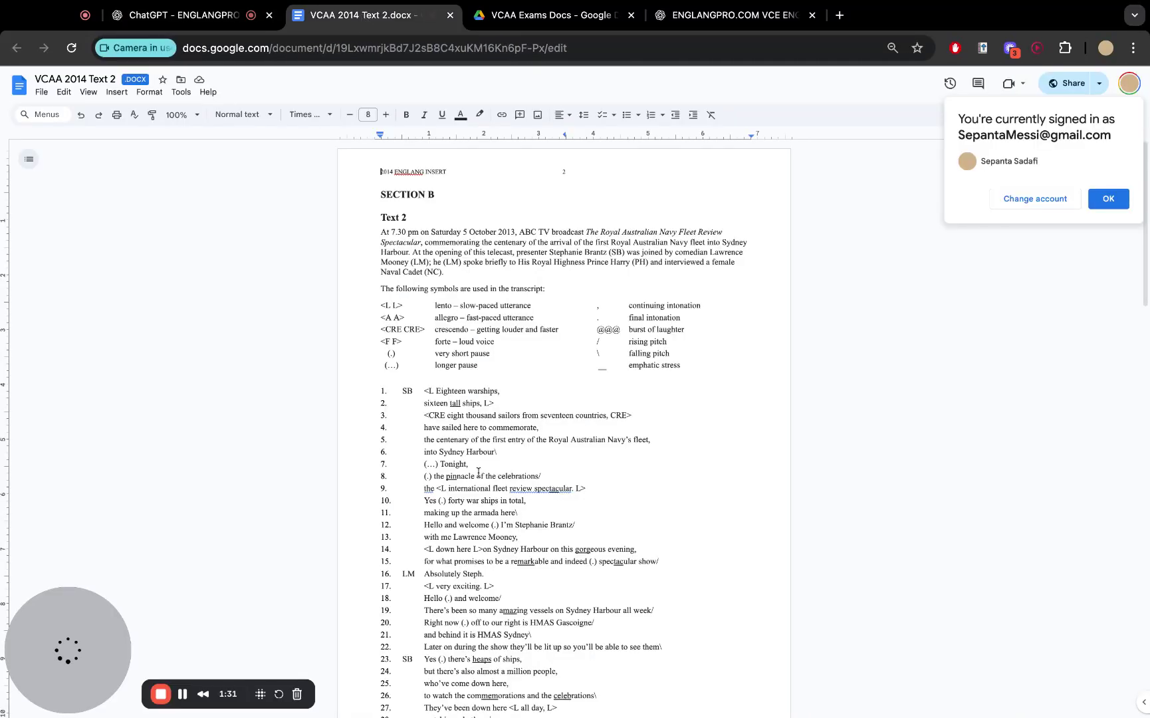
scroll(548, 561, down, 2)
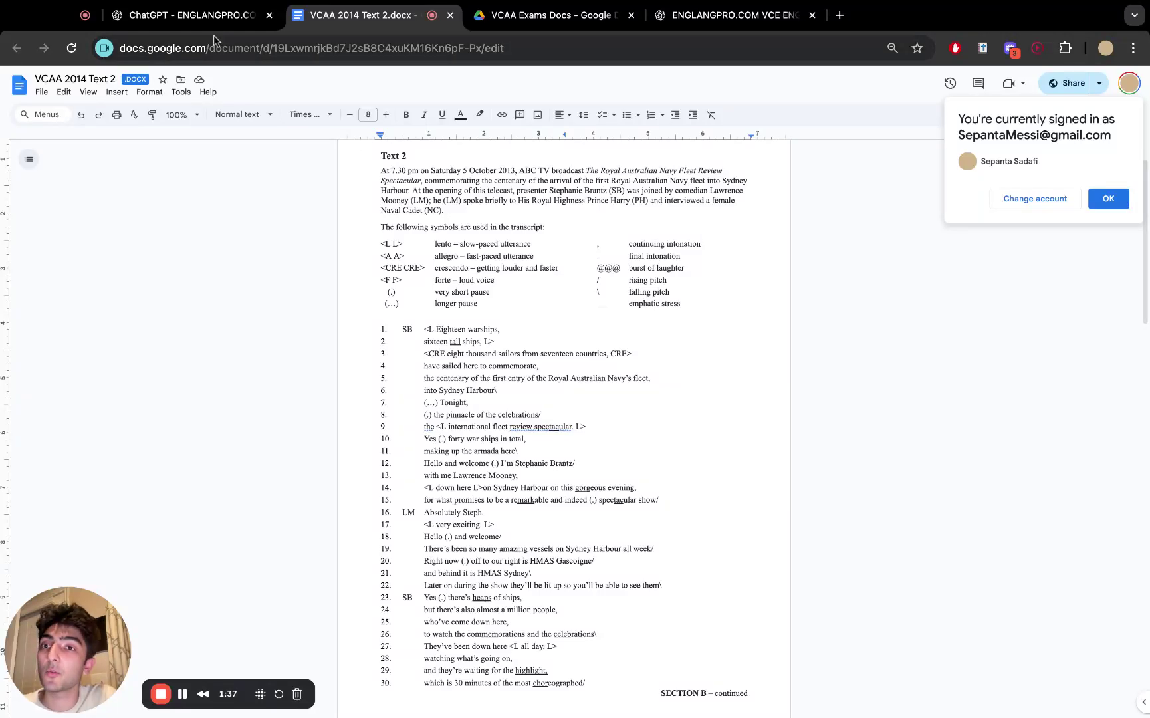
key(ctrl+shift+Tab)
key(super+v)
Zoom the transcript document to 90% and attach an image of its second page, lines 31 to 74, to the chat prompt
key(ctrl+Tab)
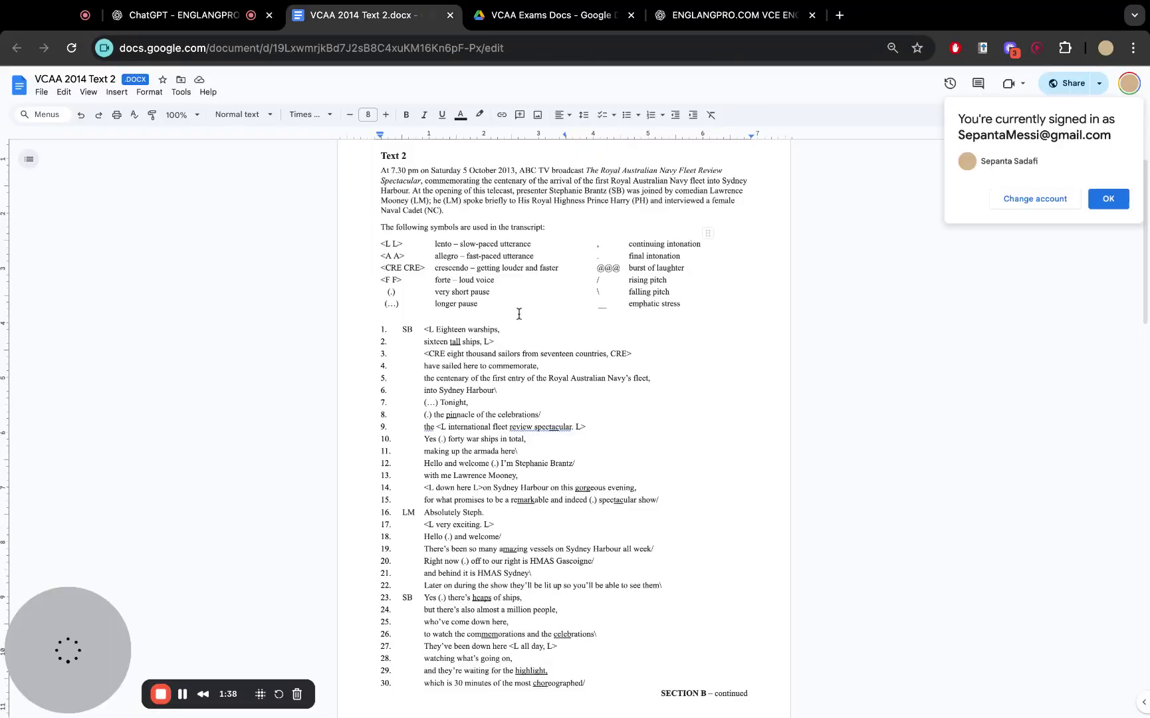
scroll(518, 314, down, 10)
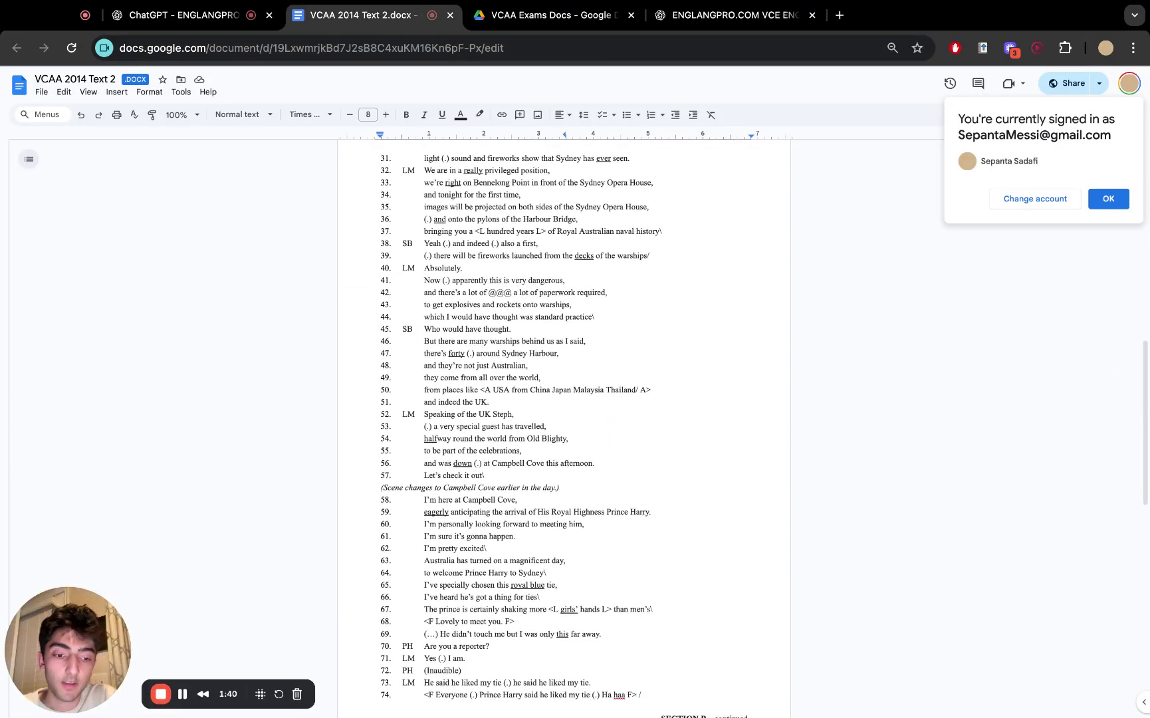
key(super+minus)
scroll(519, 314, up, 1)
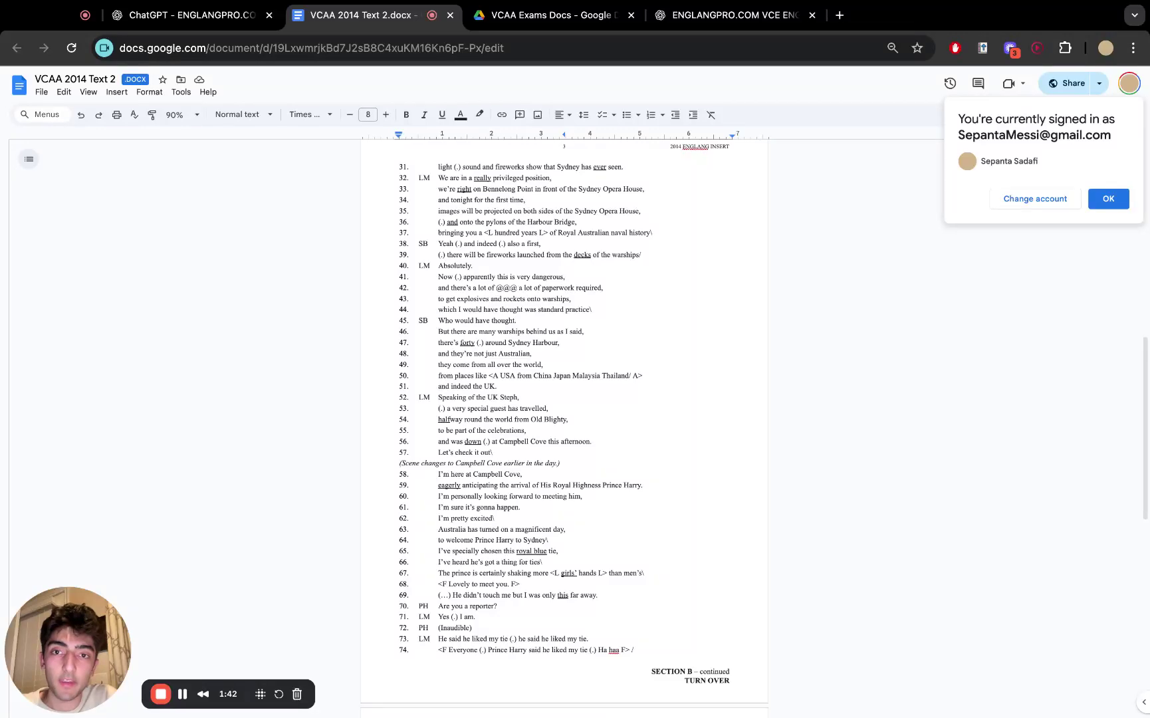
key(ctrl+shift+Tab)
key(super+v)
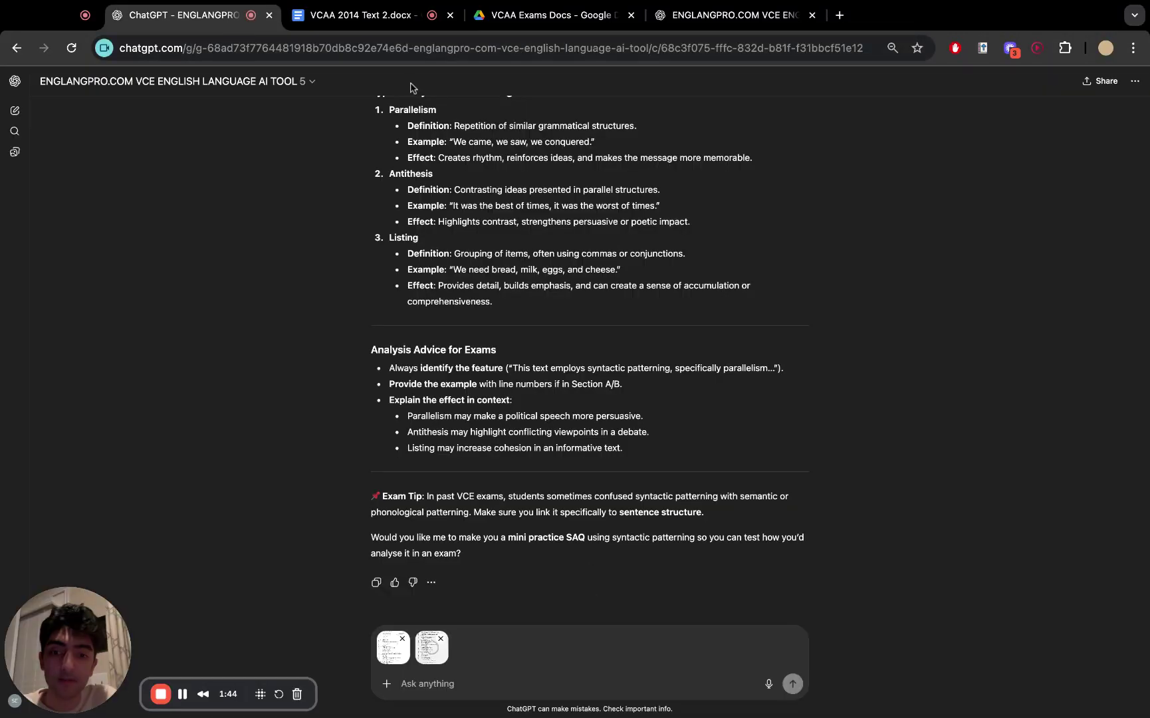
Attach an image of the transcript's third page, lines 75 to 97, to the chat prompt
key(ctrl+Tab)
scroll(522, 361, down, 1)
scroll(522, 361, down, 7)
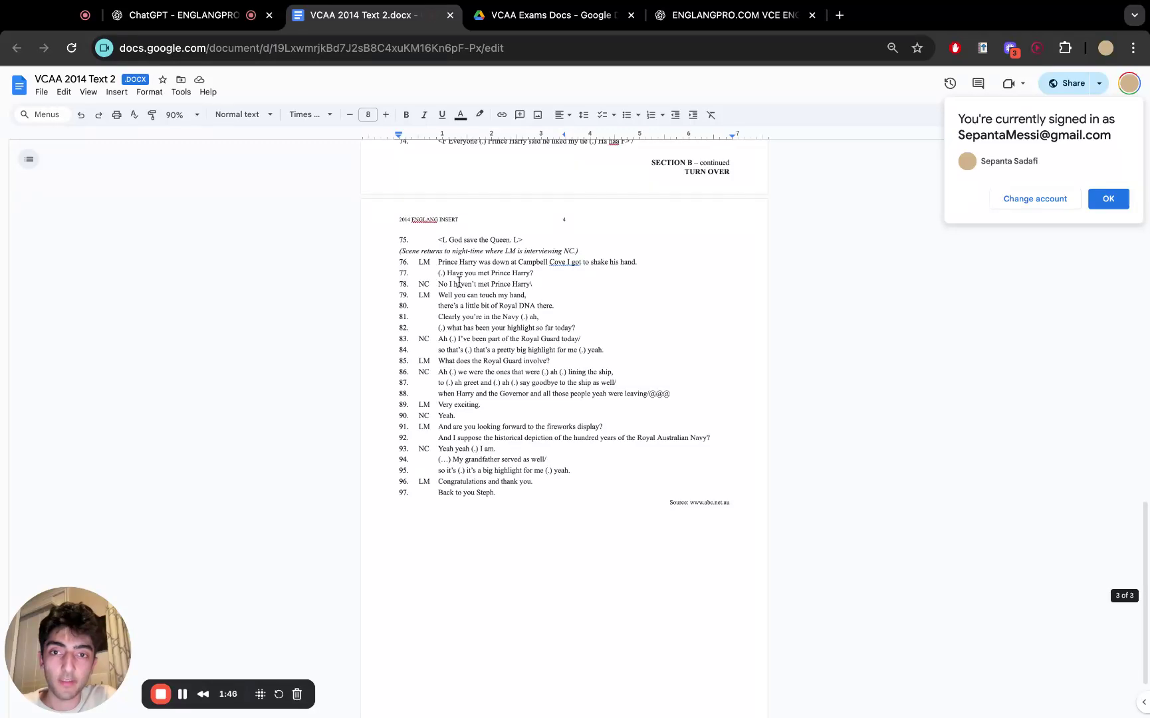
click(183, 25)
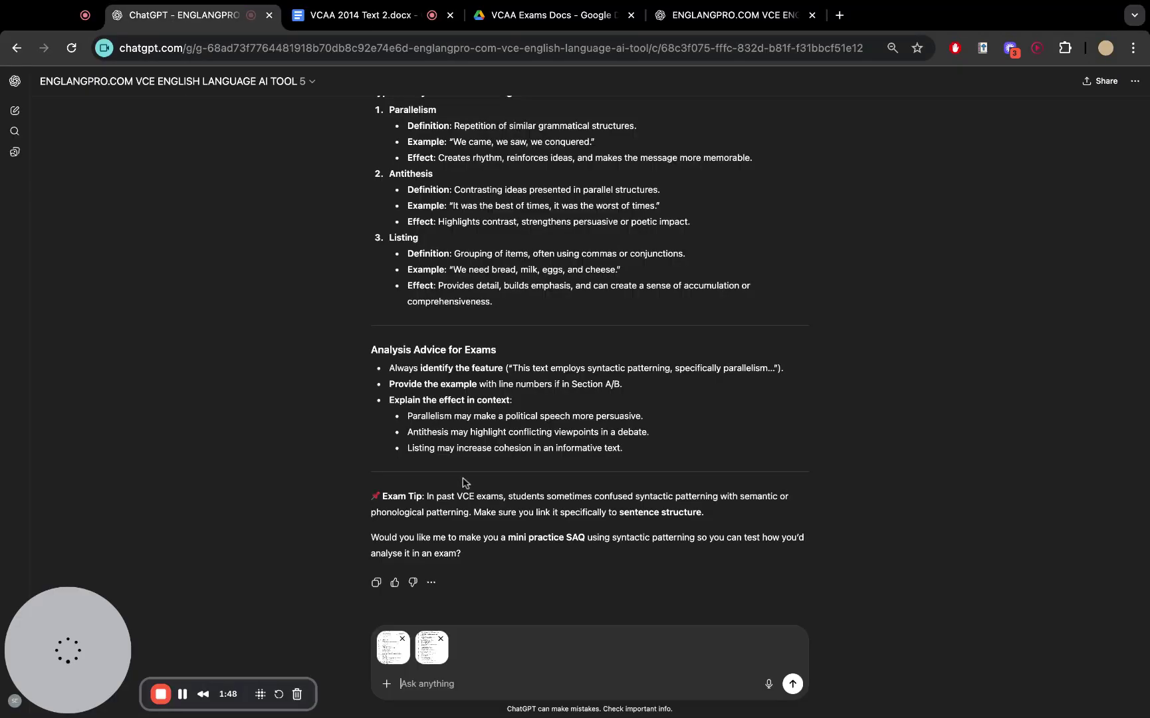
key(super+v)
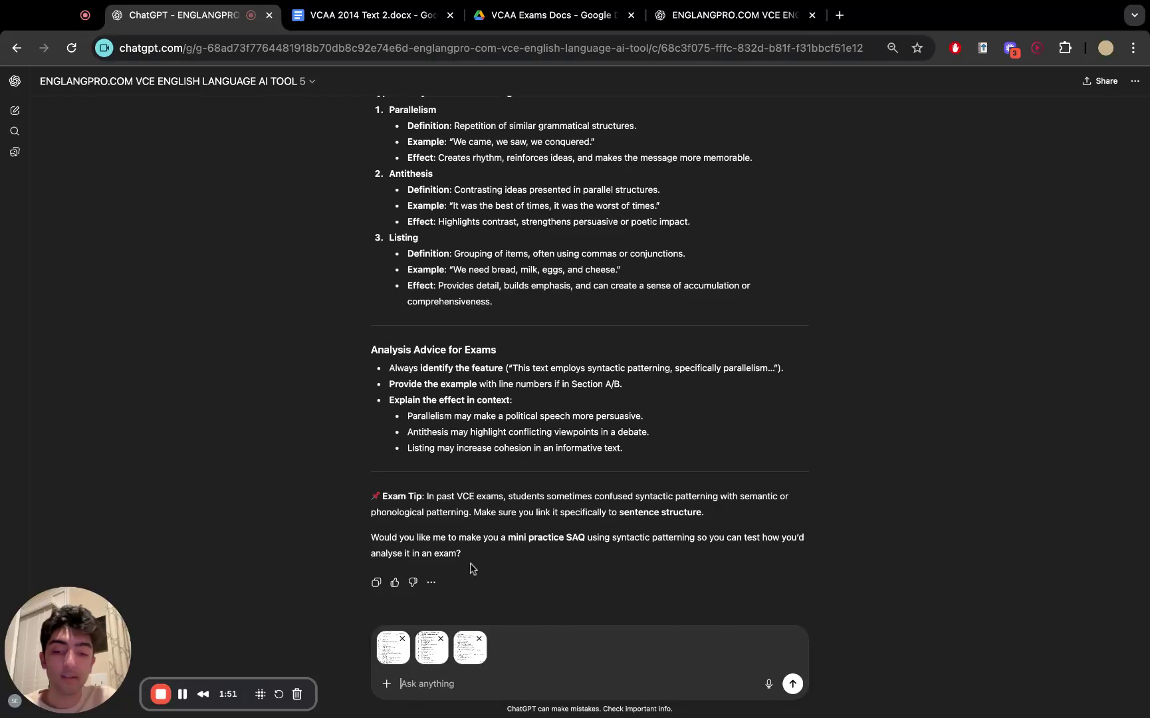
Write the prompt "Please write me an analytical commentary for VCE English Language on the following transcript"
text(Please write)
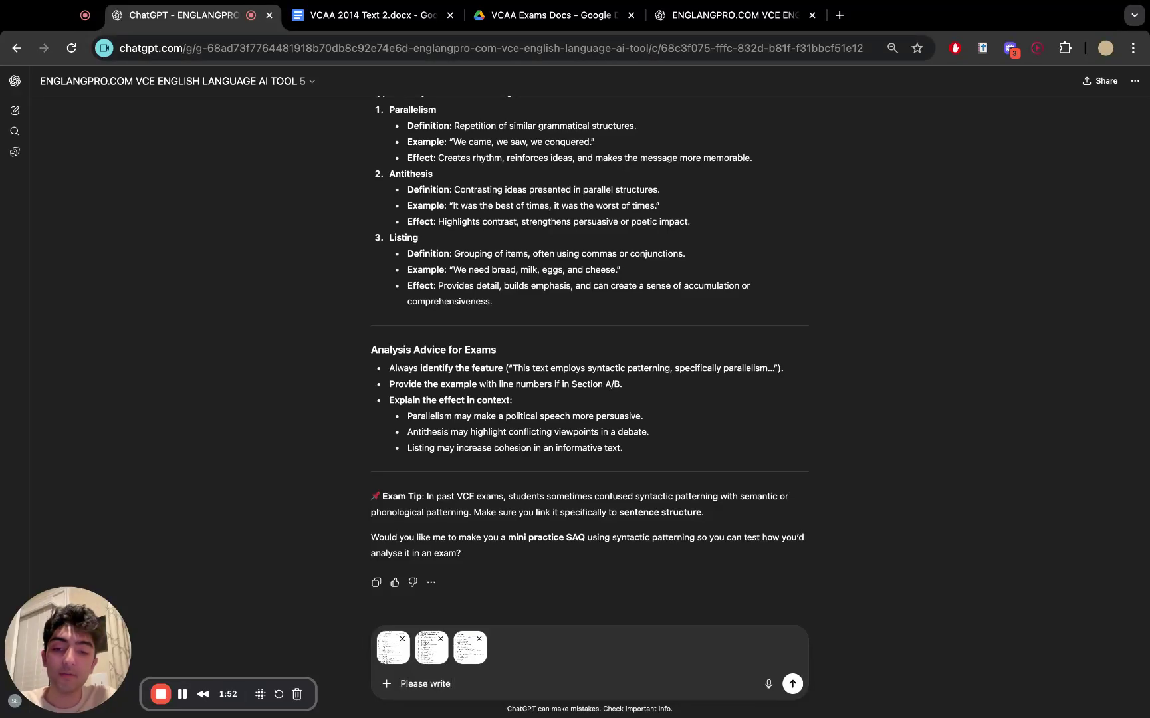
text( me an analytical co)
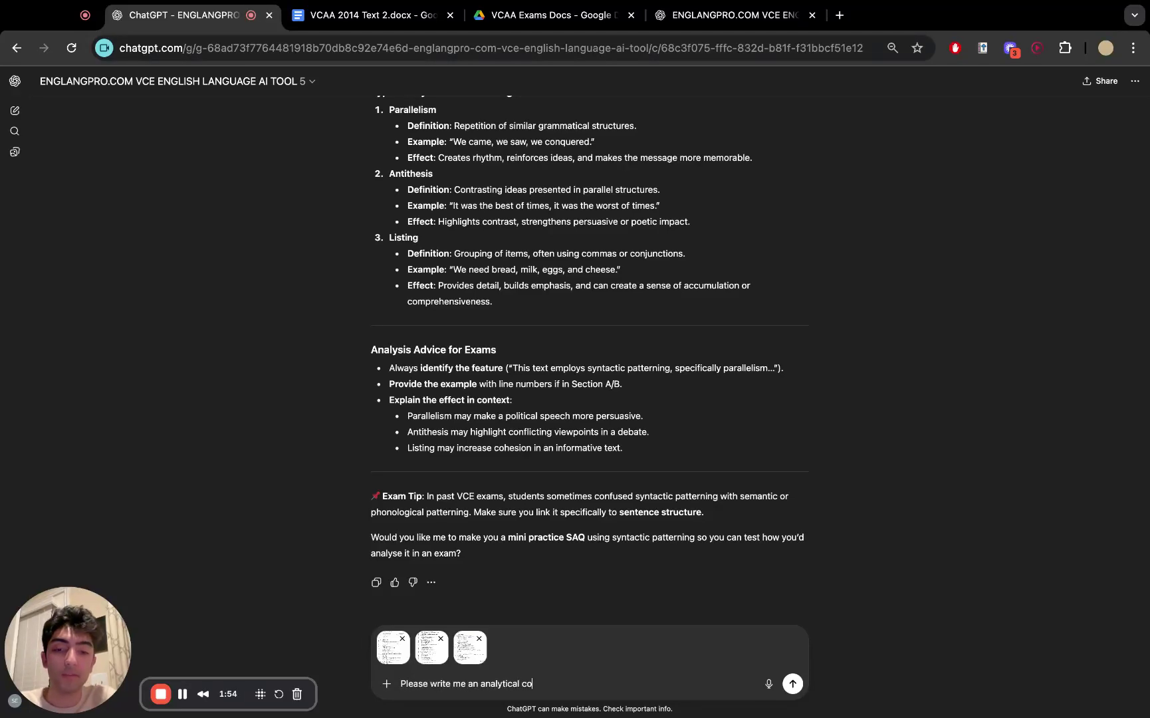
text(mmentary for VCE English Language on)
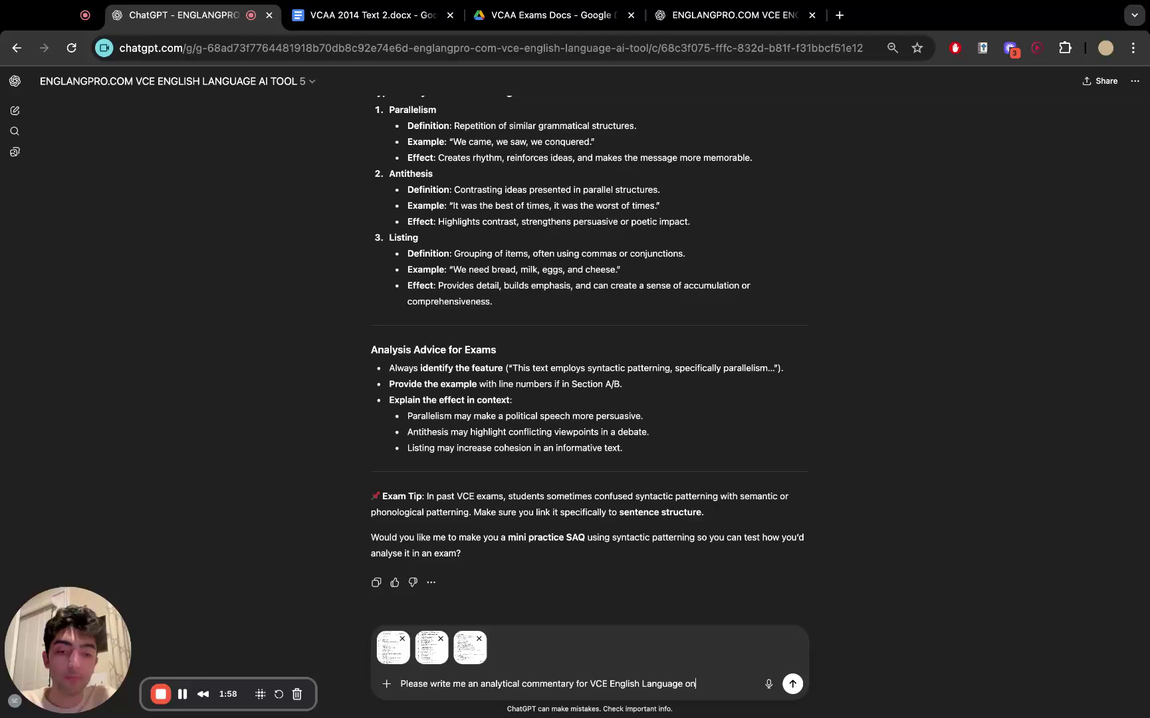
text( the following transc)
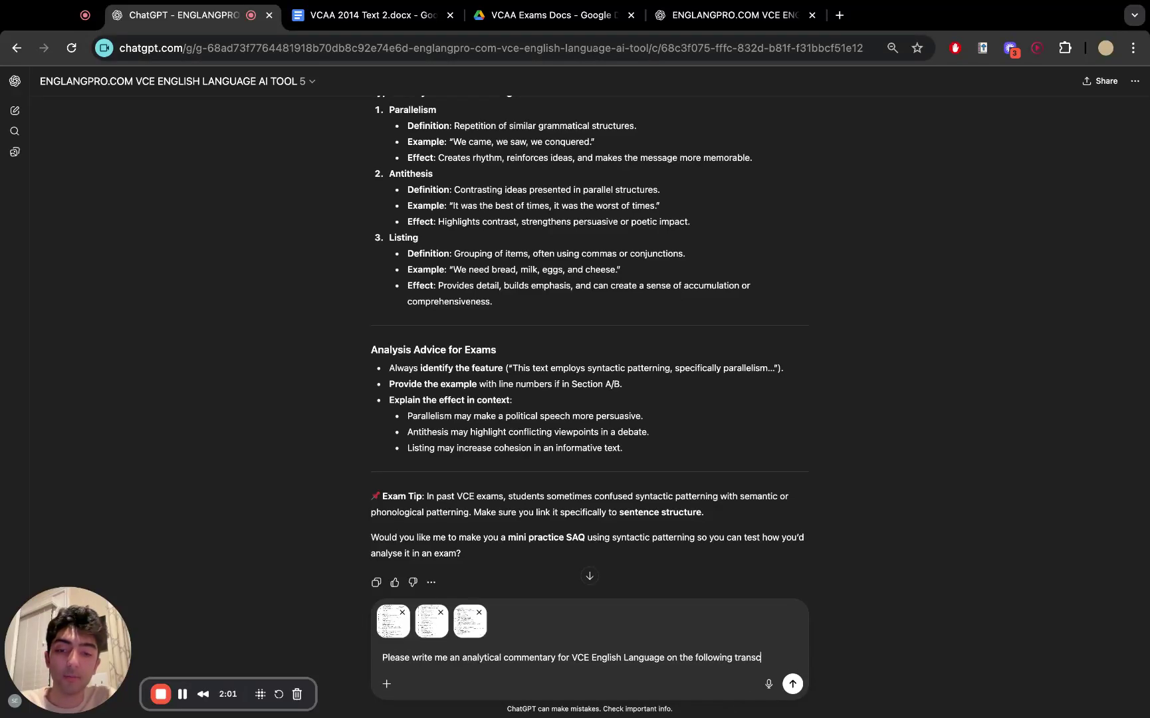
text(ript)
Add the separate lines "Use a nice breadth of metalanguage" and "Do not forget line numbers for your examples", and send the prompt
key(shift+Return)
key(shift+Return)
text(Use a n)
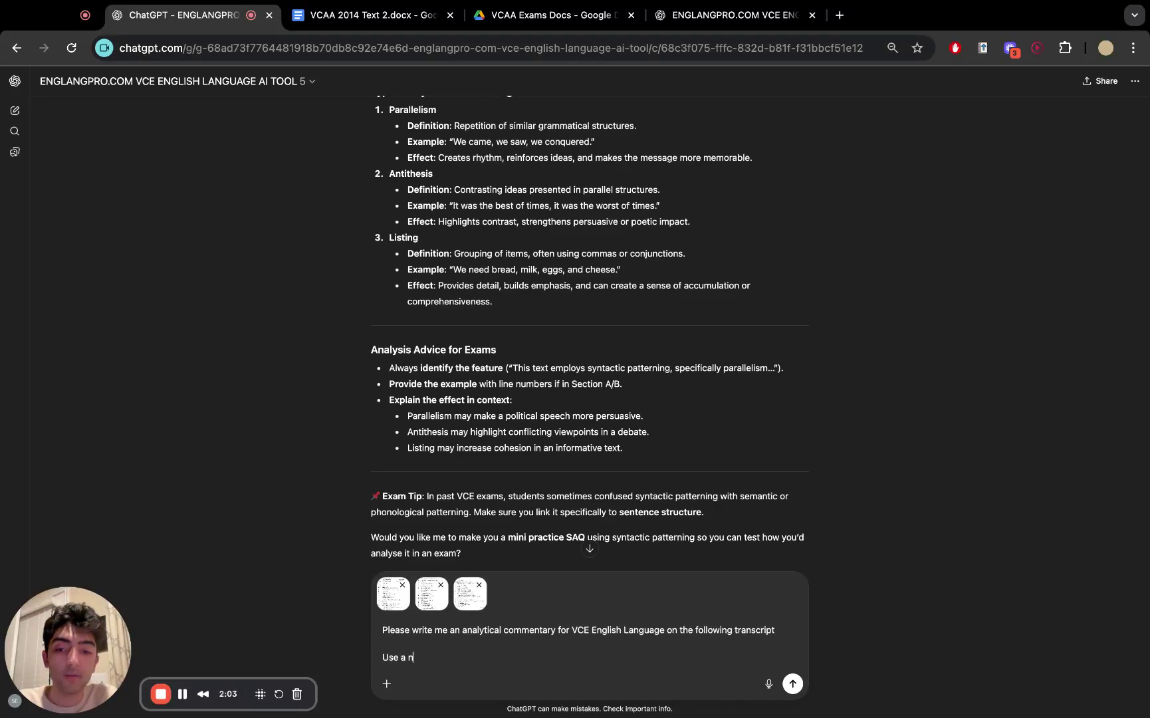
text(ice breadth of metalangu)
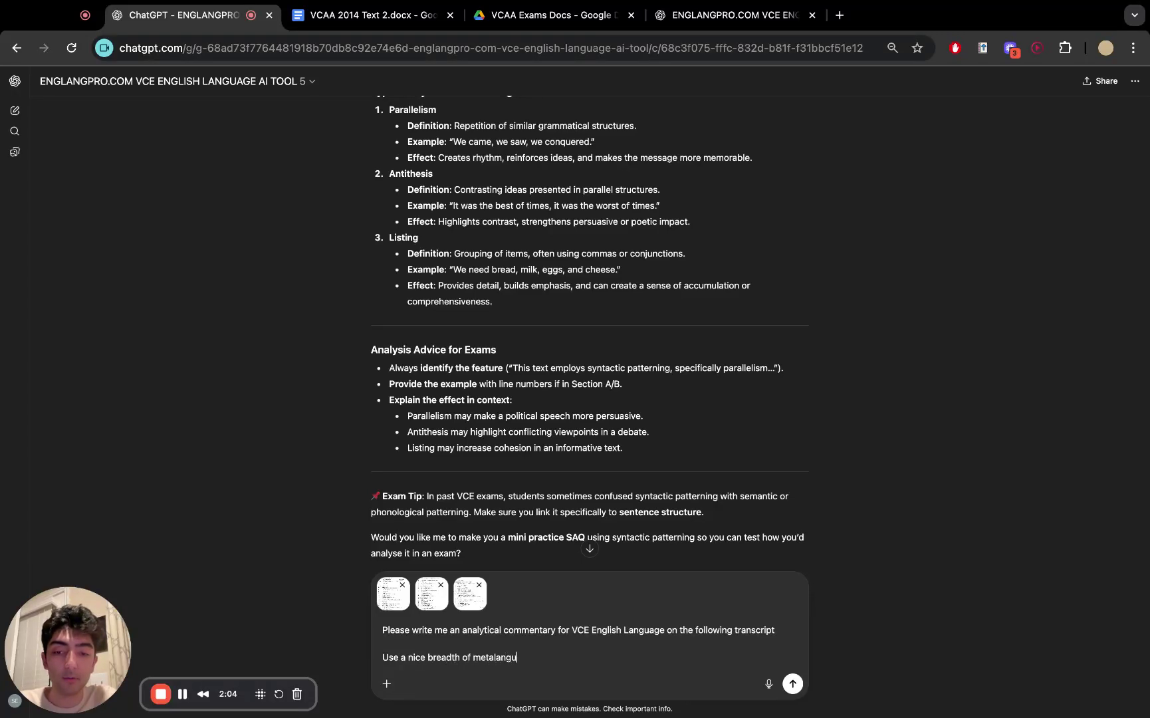
text(age)
key(shift+Return)
key(shift+Return)
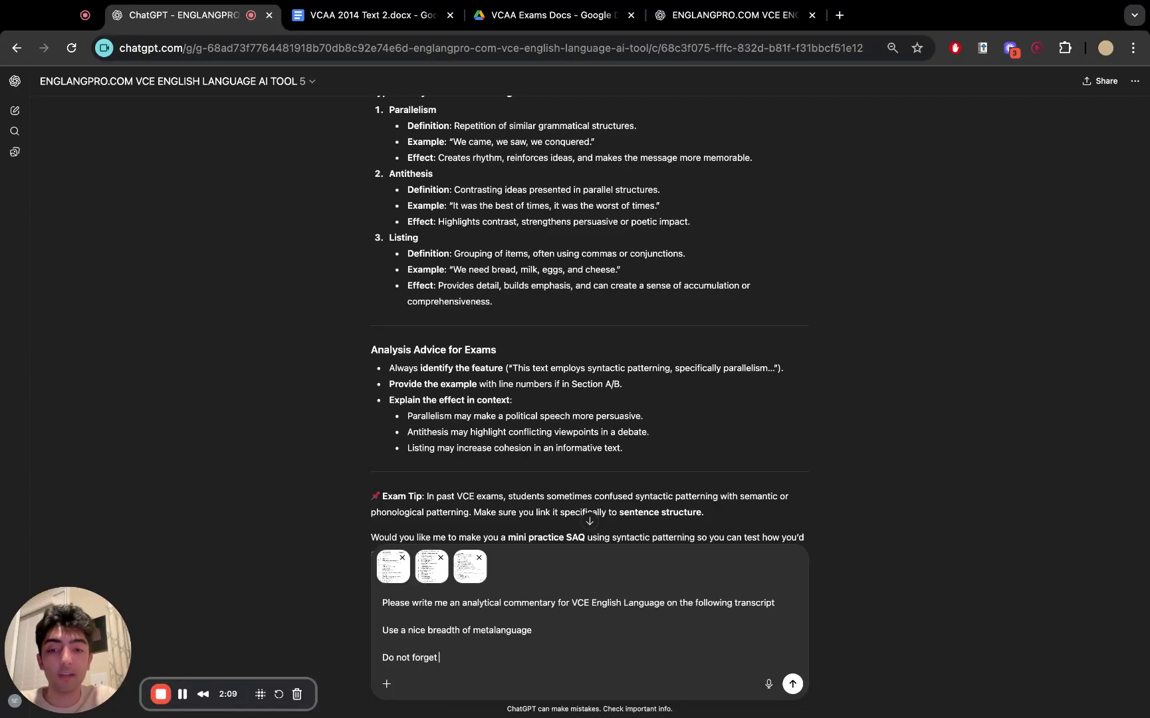
text(Do not forget line numbers for your examples)
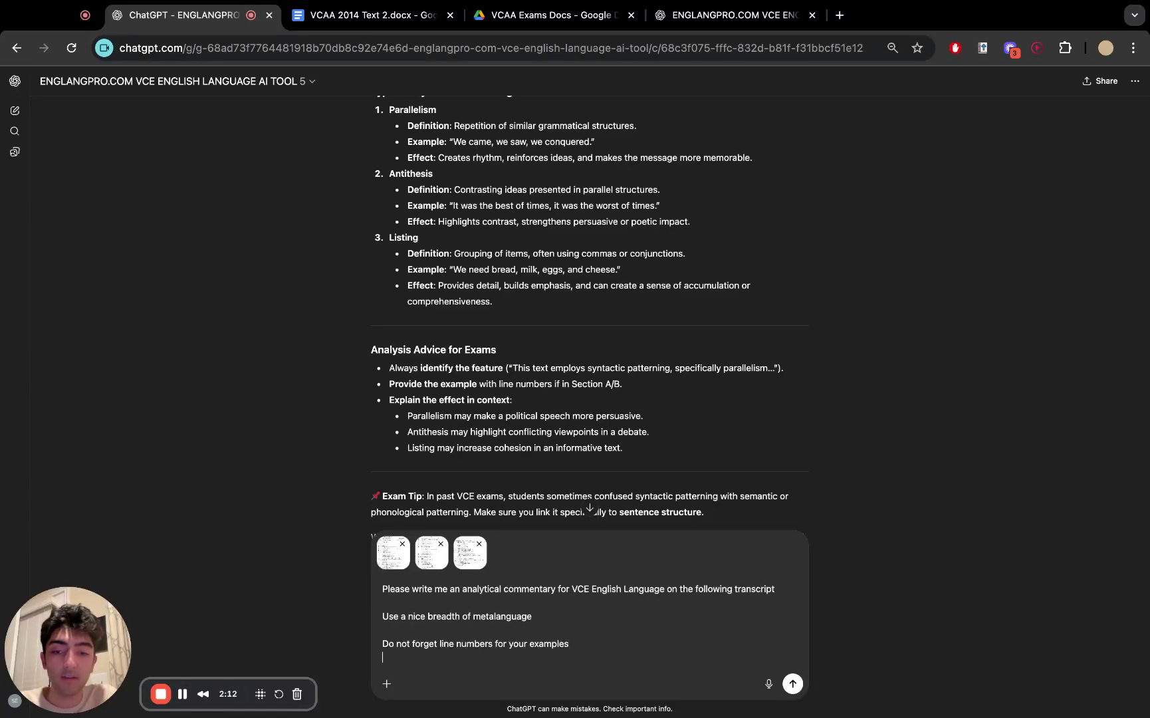
key(Return)
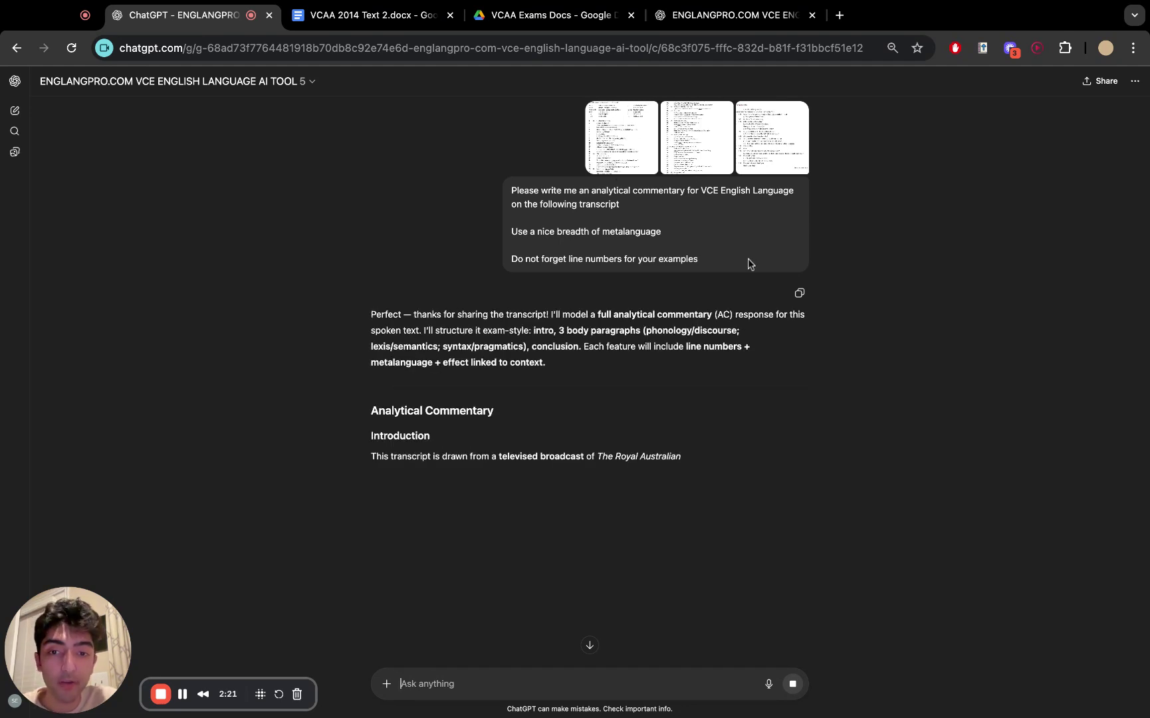
Examine the introduction of the generated analytical commentary, focusing on the televised broadcast and the speakers it identifies
scroll(600, 259, down, 1)
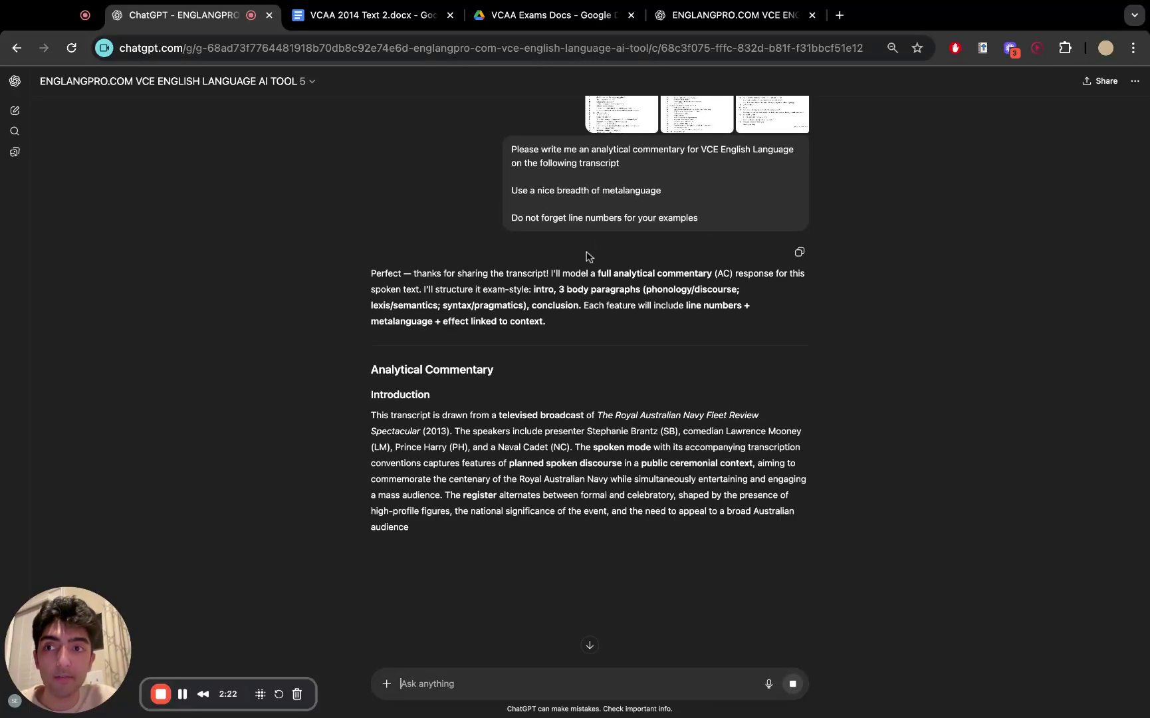
scroll(580, 305, down, 1)
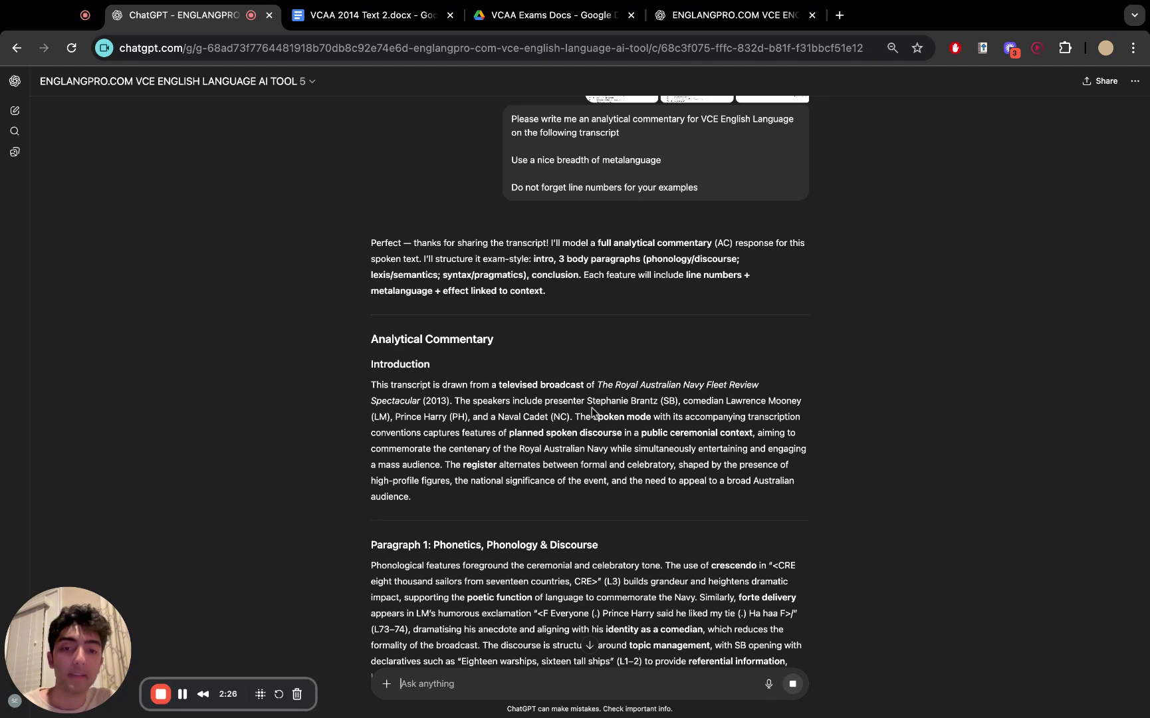
scroll(582, 533, down, 3)
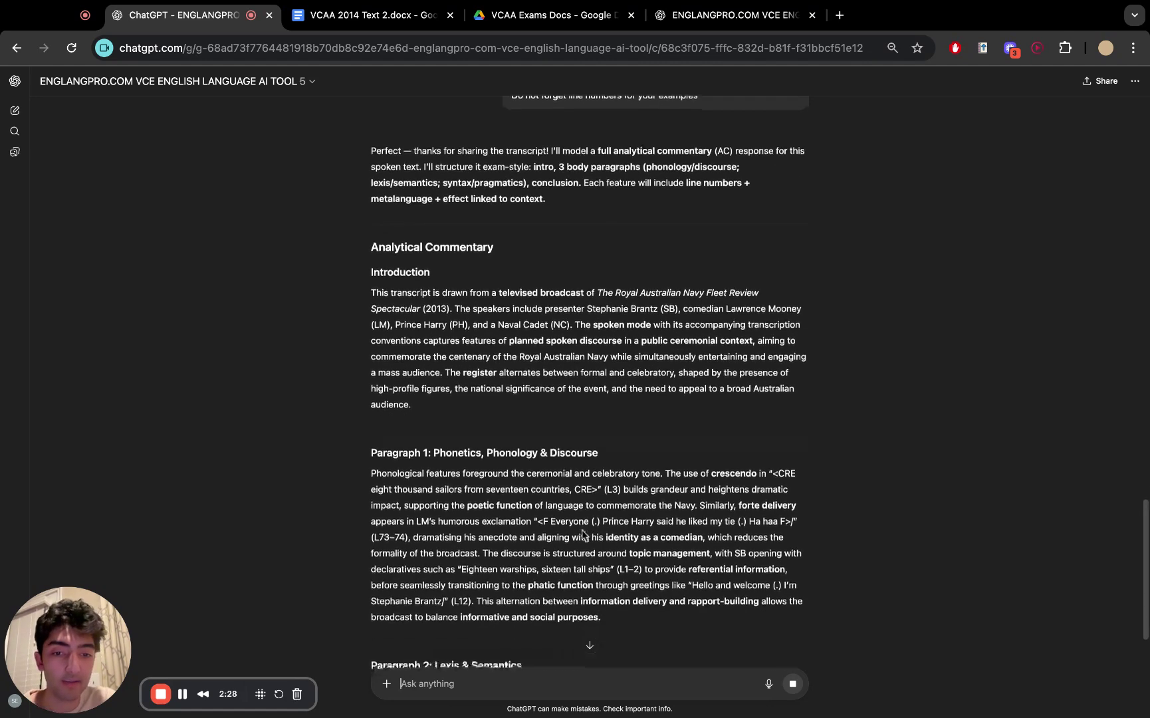
scroll(600, 251, up, 5)
scroll(600, 251, down, 5)
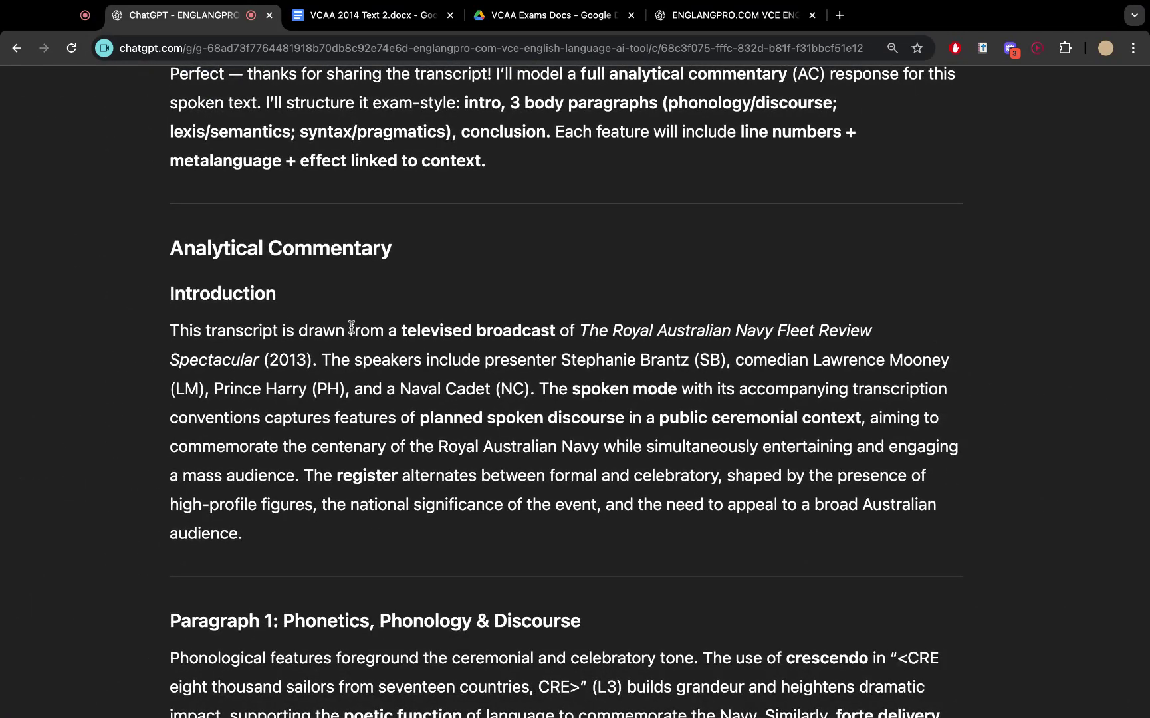
drag(352, 327, 170, 330)
click(486, 350)
double_click(420, 339)
double_click(509, 339)
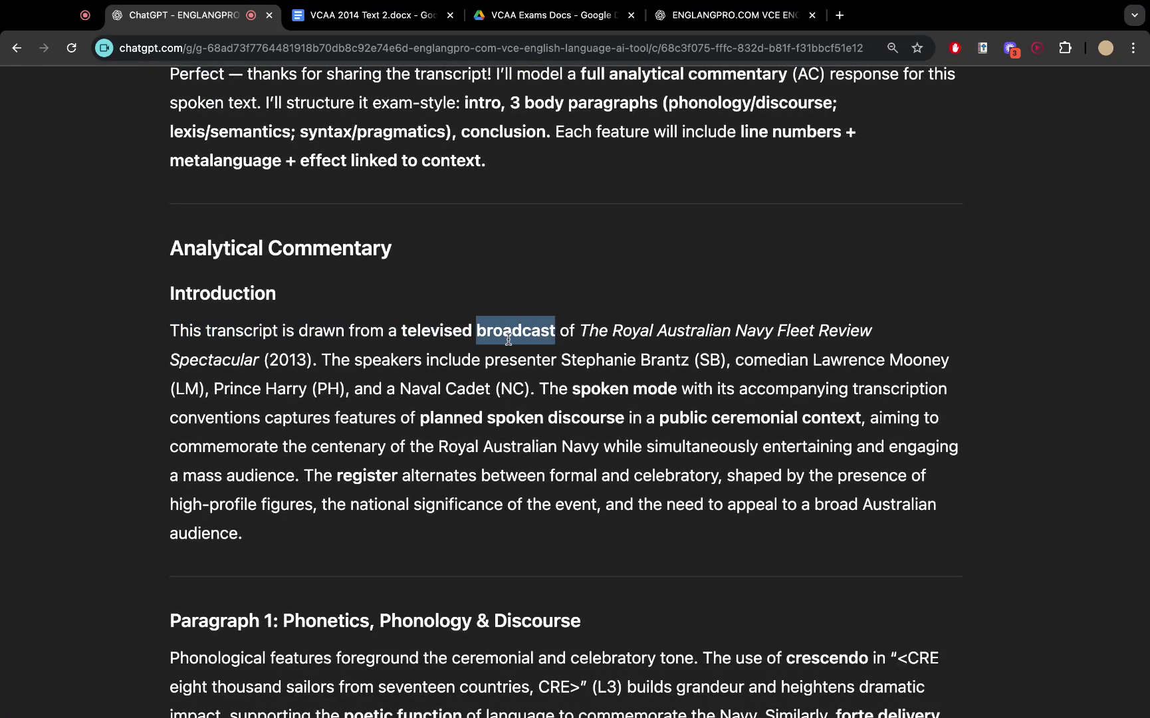
click(654, 351)
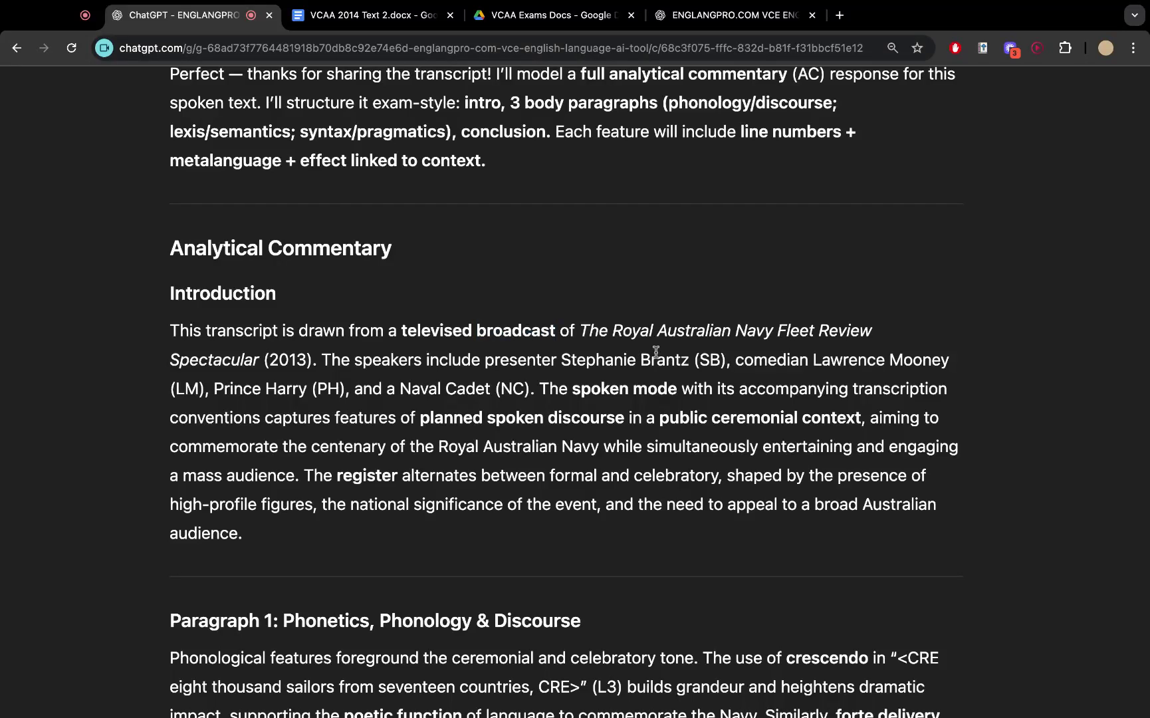
drag(720, 360, 270, 360)
drag(525, 392, 183, 390)
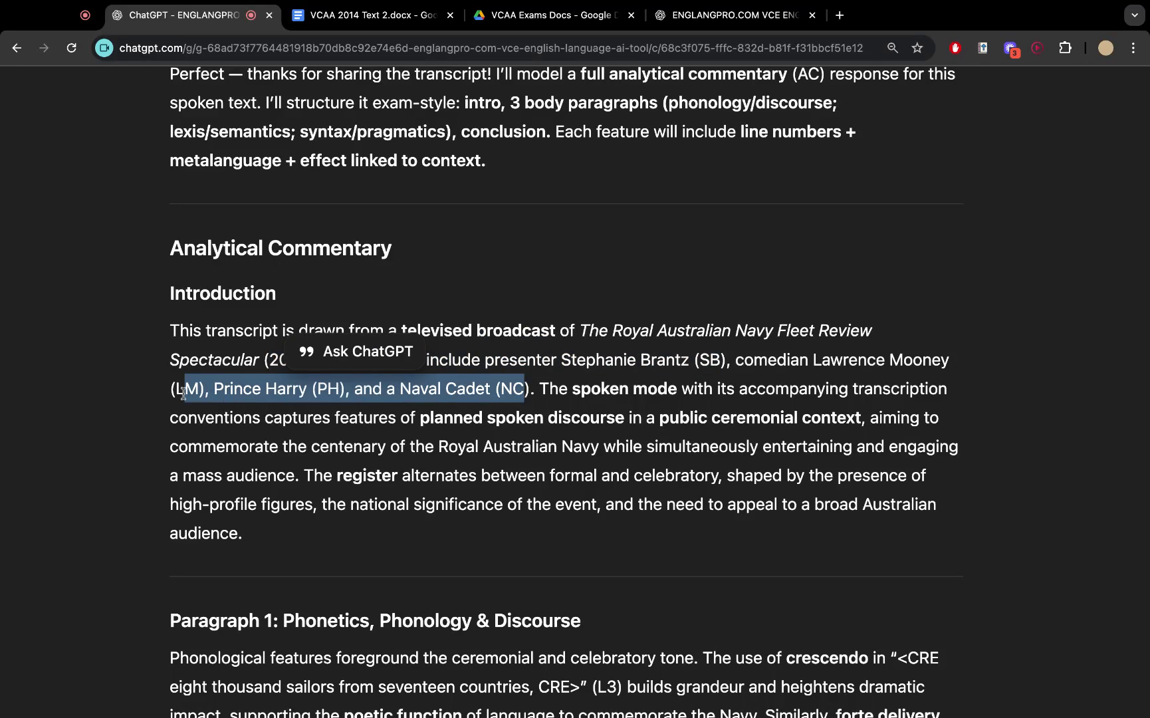
Examine how the commentary's introduction describes the spoken mode, planned spoken discourse, public ceremonial context and register
click(519, 439)
drag(542, 384, 680, 385)
click(672, 384)
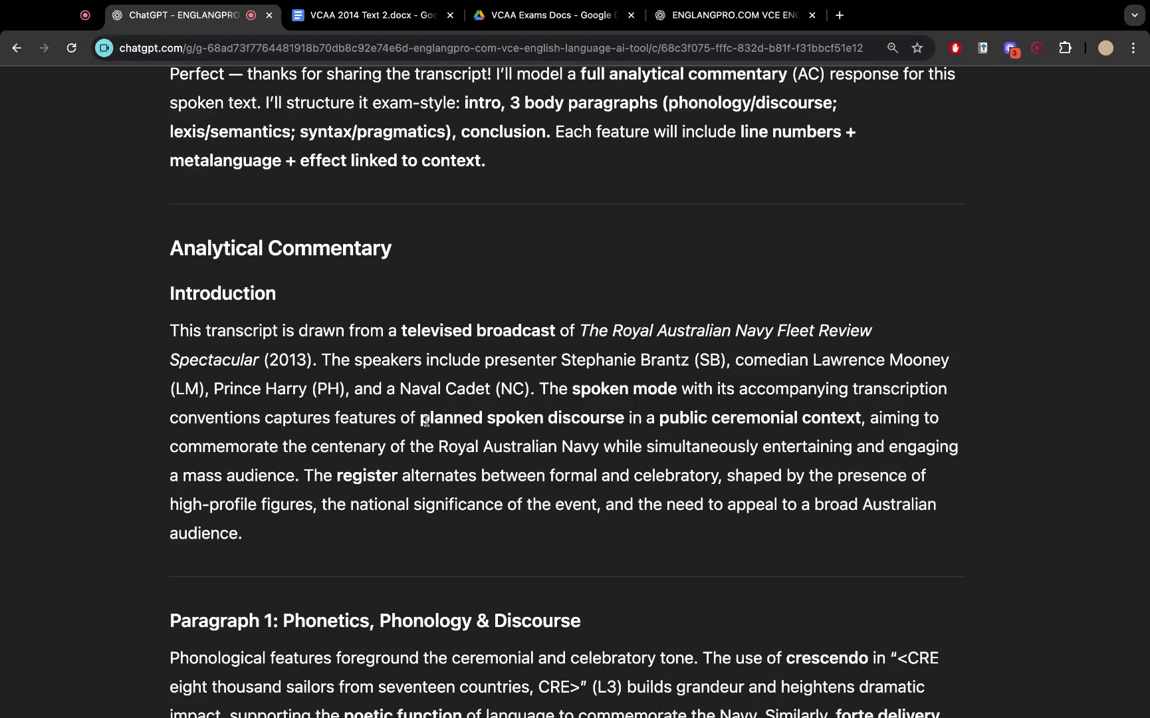
drag(412, 419, 862, 417)
click(654, 420)
scroll(450, 457, down, 2)
drag(397, 431, 553, 451)
click(552, 450)
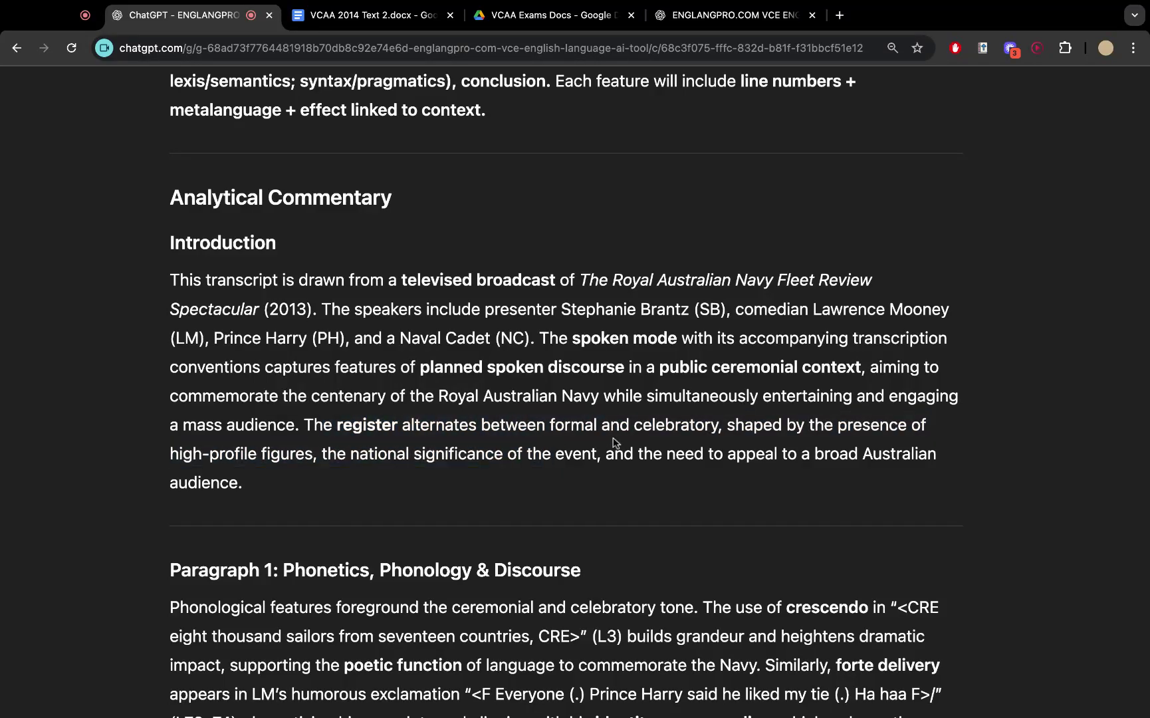
double_click(563, 425)
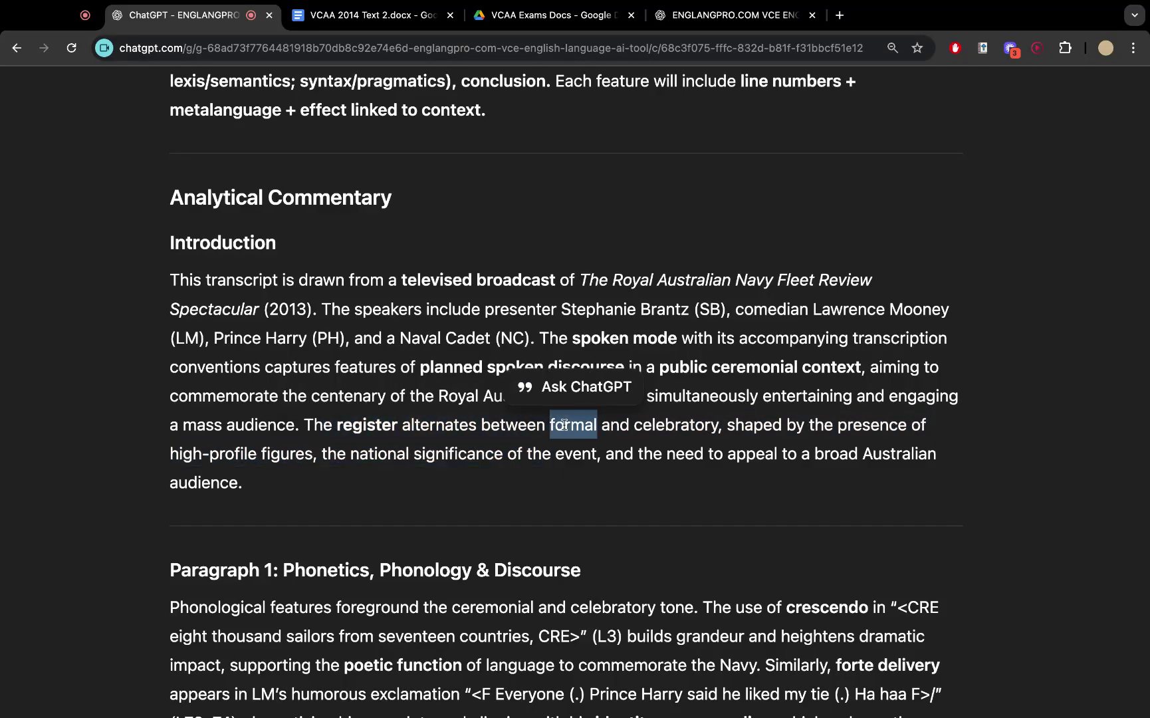
Skim the commentary's three body paragraphs on phonology and discourse, lexis and semantics, and syntax and pragmatics
scroll(658, 591, down, 10)
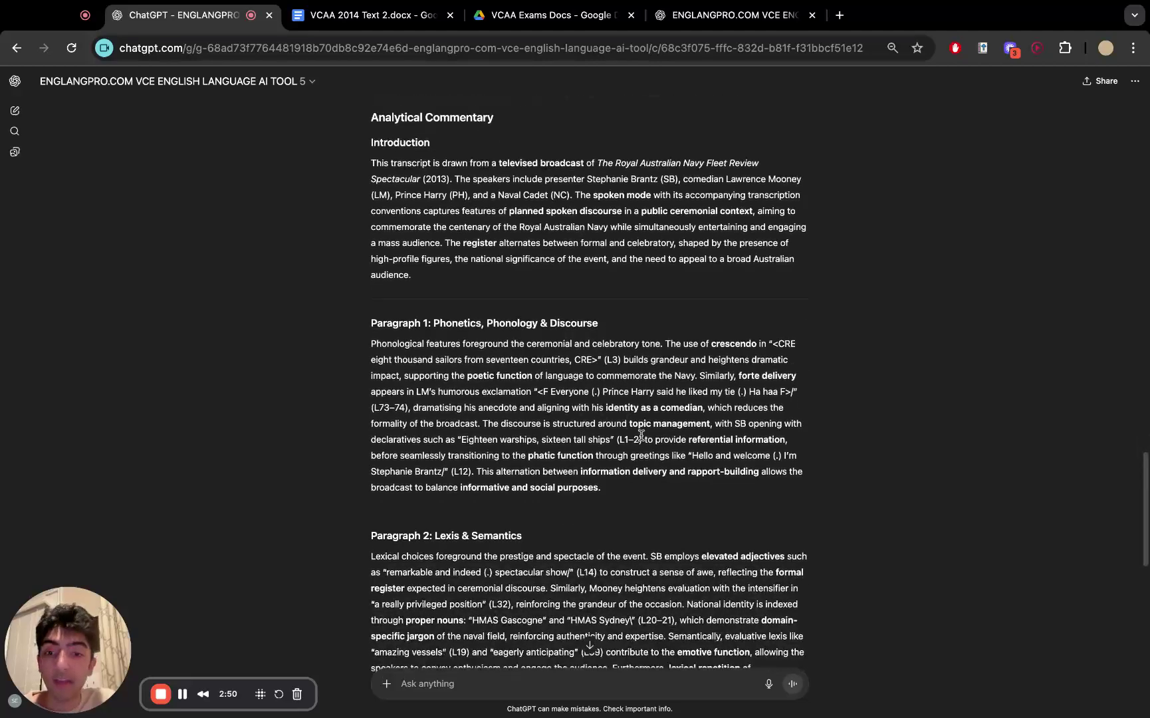
scroll(640, 435, down, 3)
scroll(641, 436, up, 6)
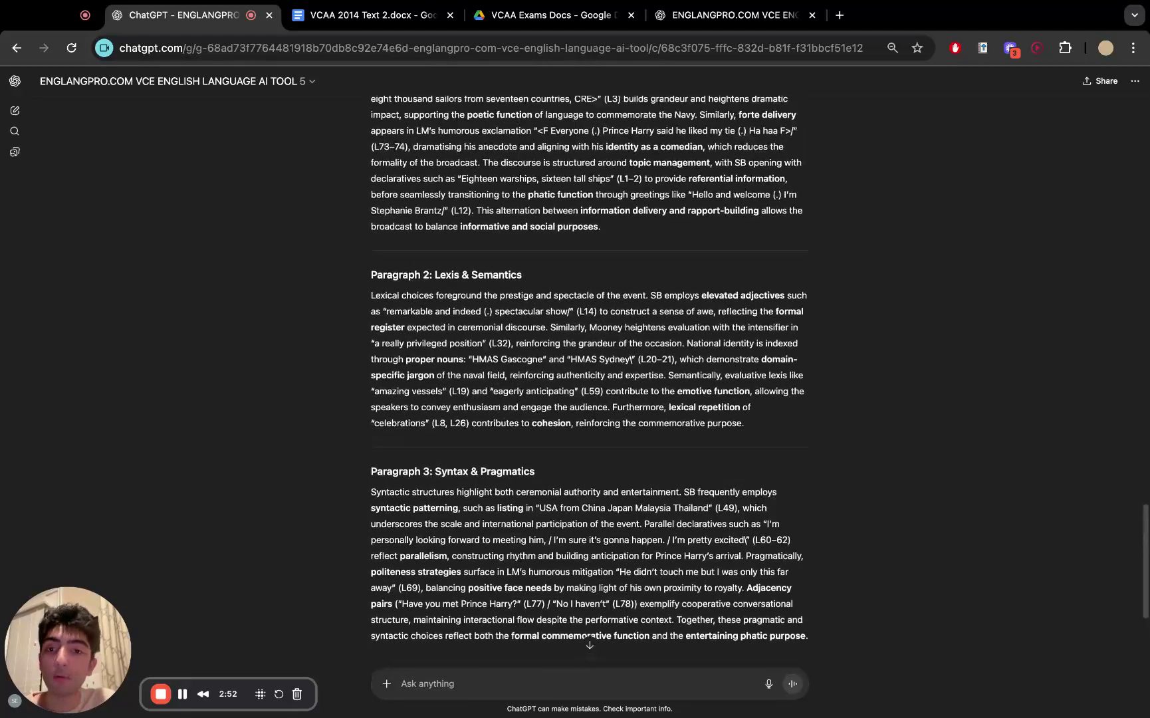
scroll(606, 377, up, 1)
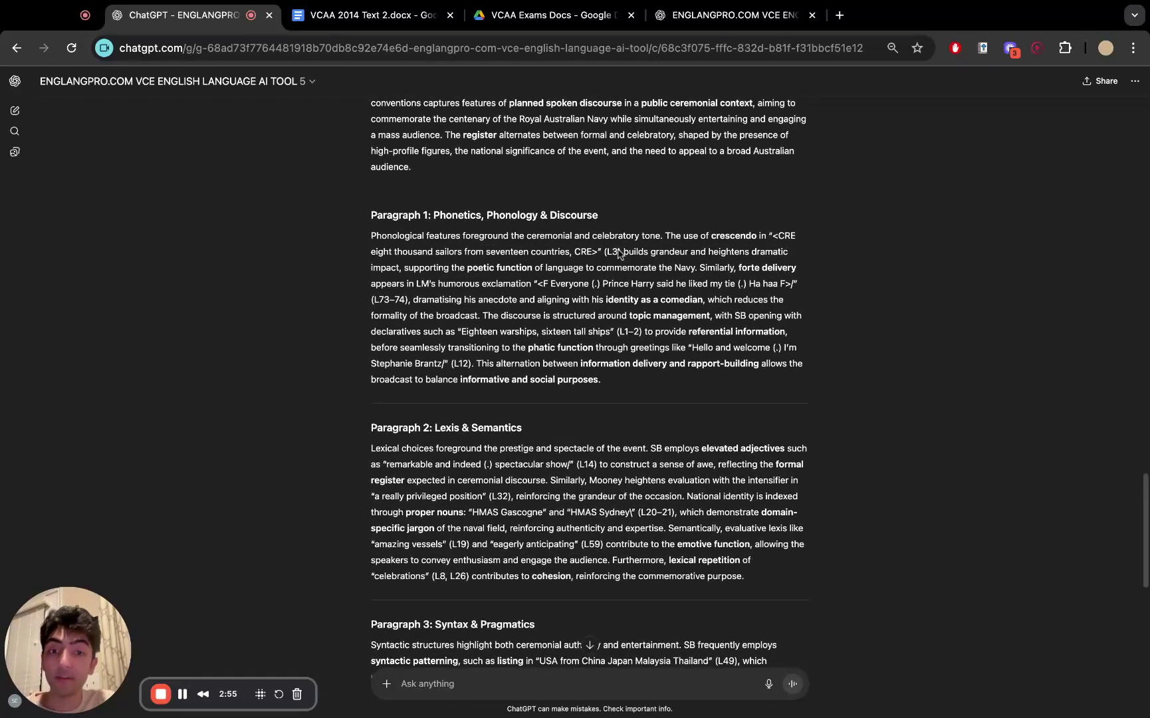
scroll(618, 255, right, 1)
scroll(618, 255, down, 5)
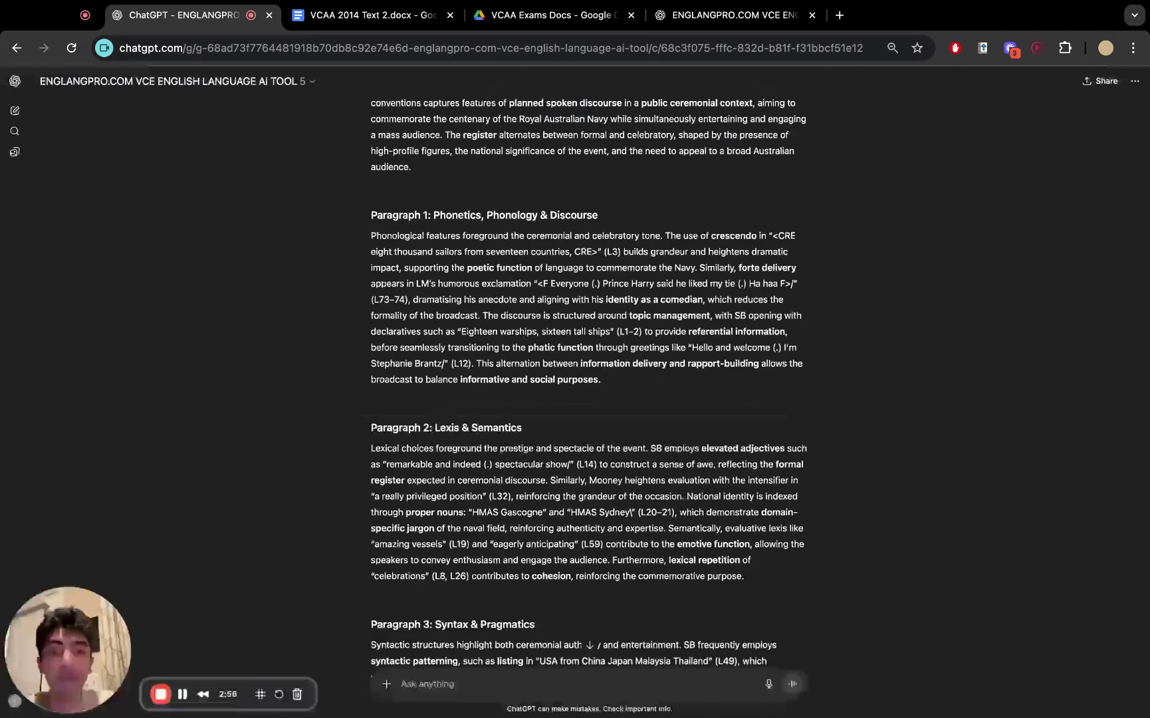
scroll(618, 255, down, 2)
scroll(590, 387, down, 1)
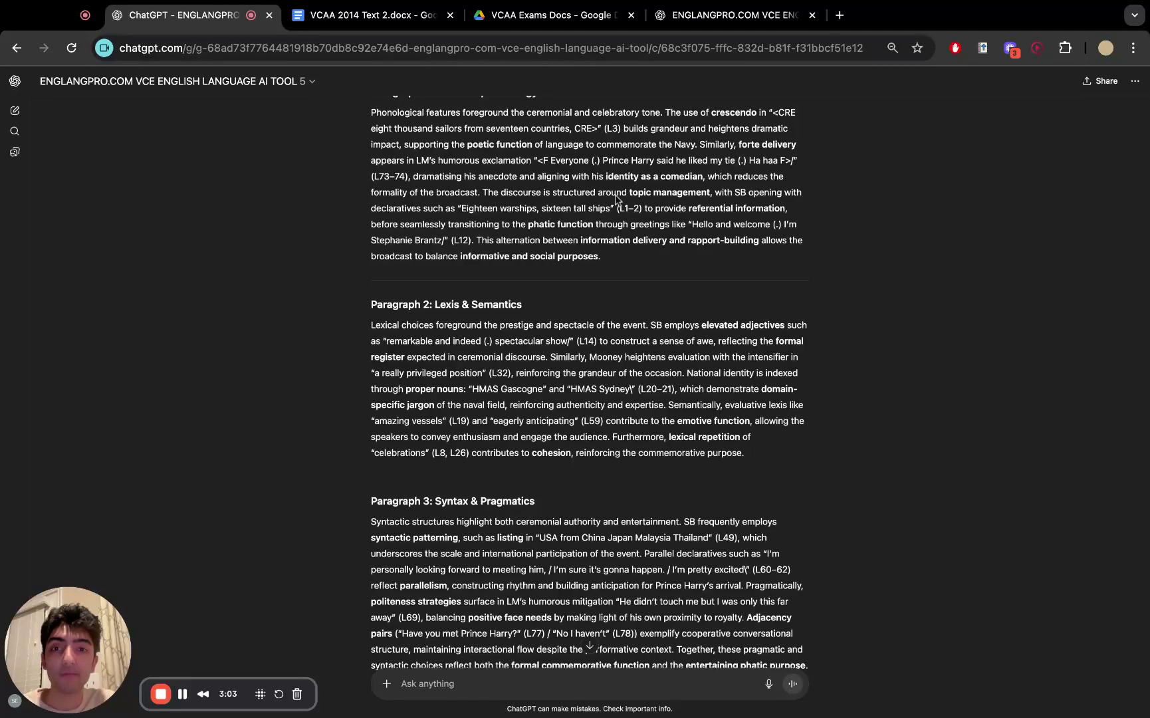
Examine Paragraph 1 on phonetics, phonology and discourse for its metalanguage, including crescendo, poetic function, identity and topic management
scroll(617, 180, up, 1)
scroll(614, 135, up, 5)
drag(139, 178, 570, 174)
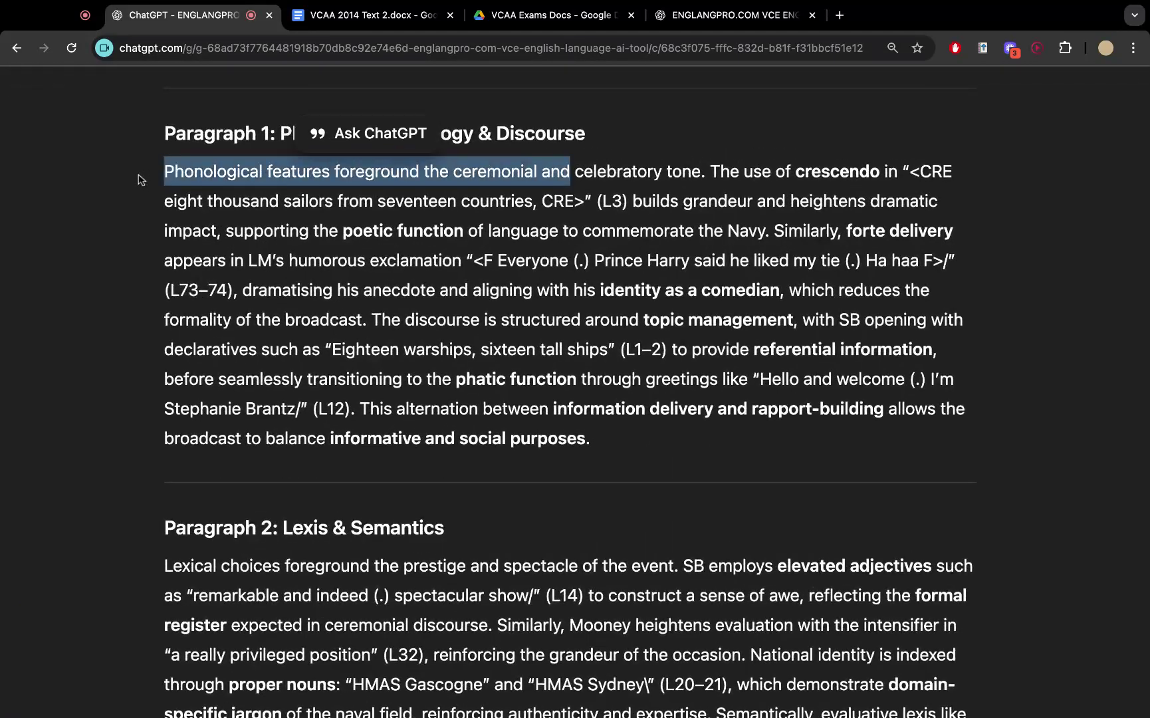
click(139, 178)
drag(774, 182, 570, 236)
click(569, 236)
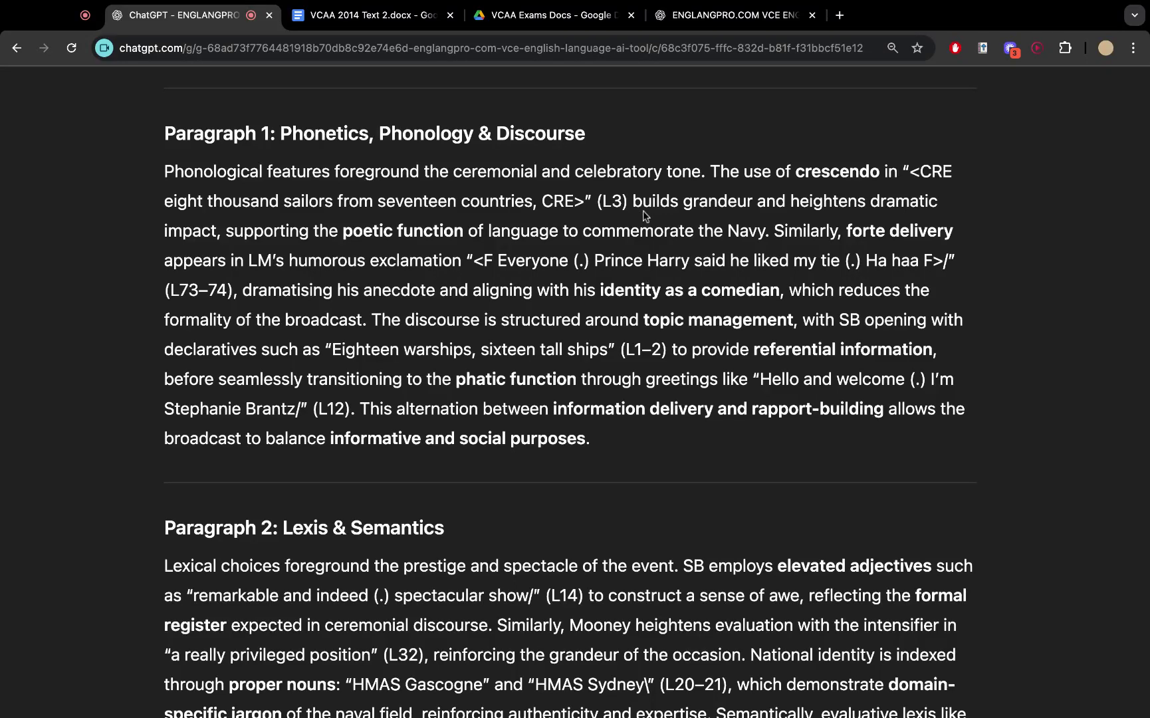
scroll(421, 297, down, 3)
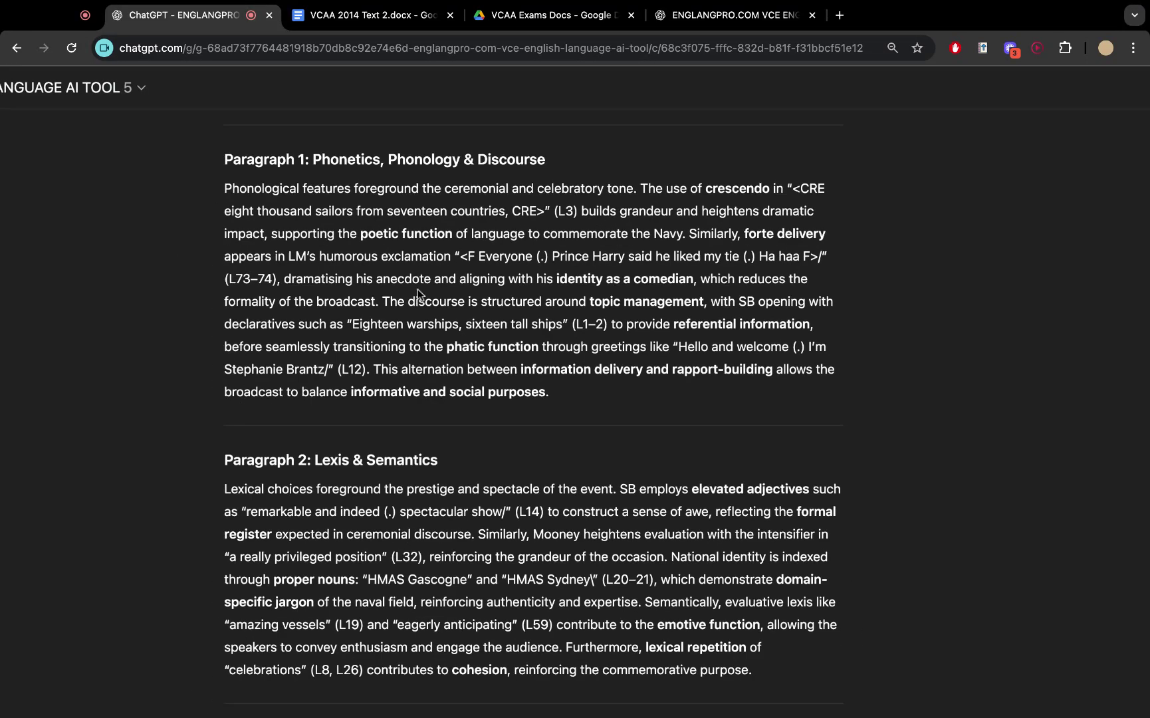
drag(456, 231, 361, 231)
click(361, 232)
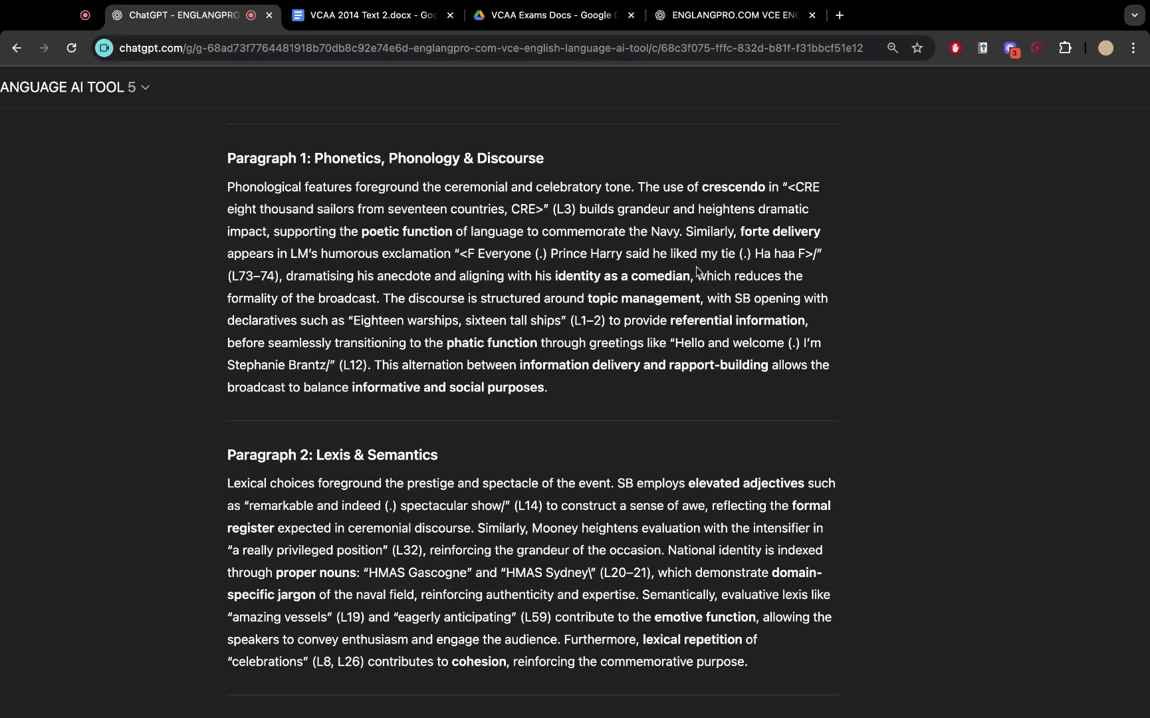
drag(691, 275, 554, 275)
click(672, 300)
drag(710, 301, 588, 300)
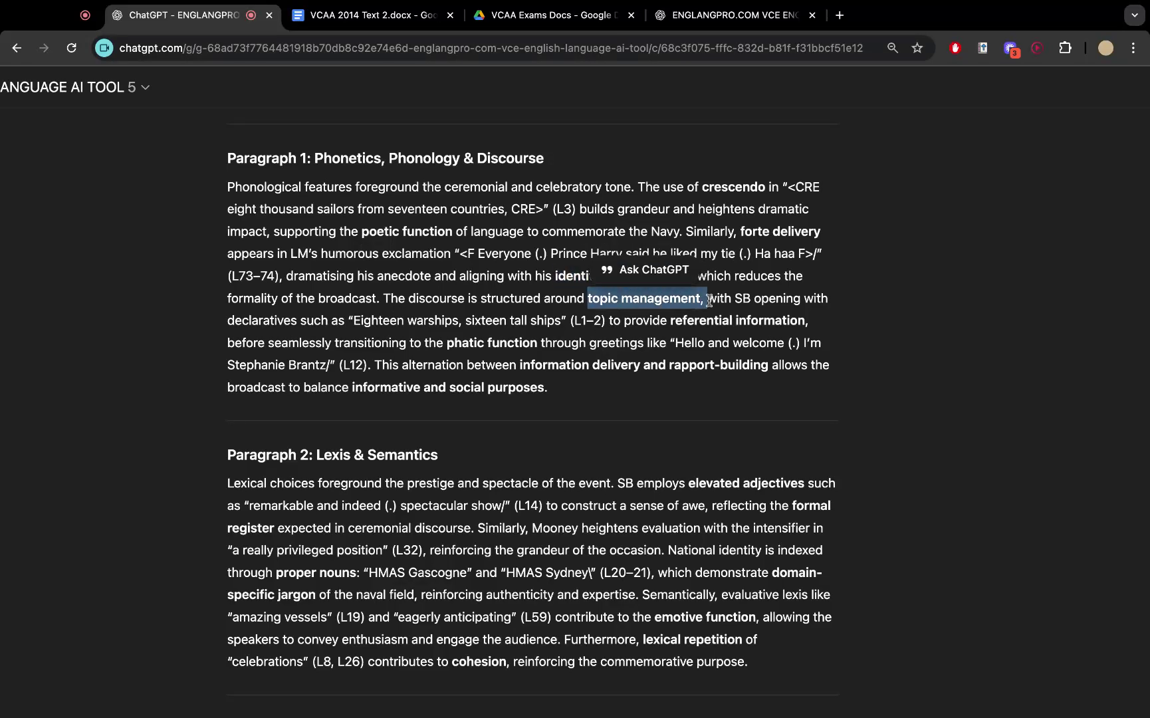
click(587, 300)
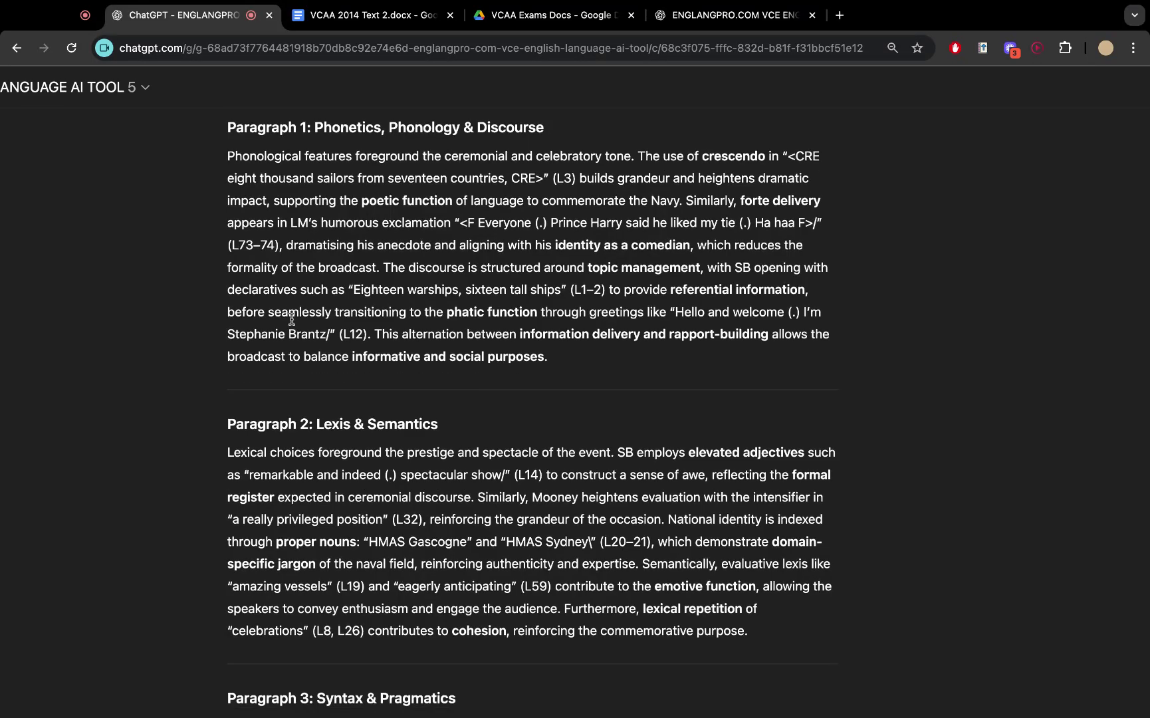
Read through the Lexis & Semantics and Syntax & Pragmatics paragraphs and the conclusion of the commentary
scroll(291, 318, down, 1)
scroll(611, 364, down, 4)
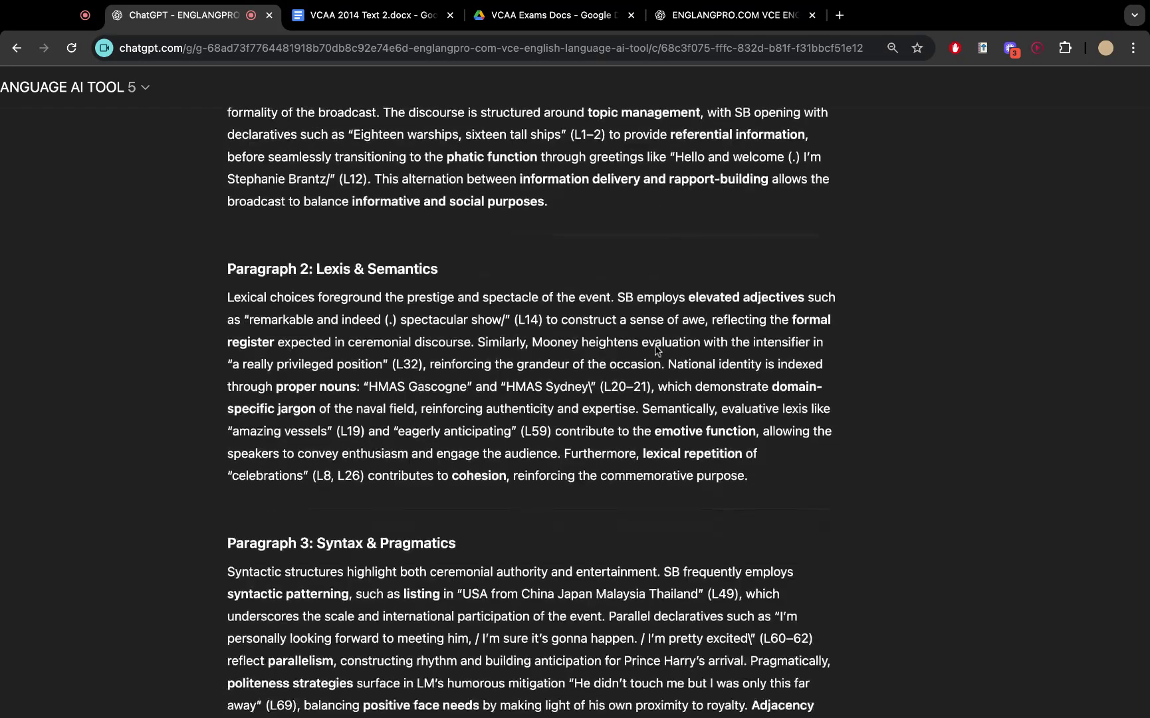
scroll(656, 351, down, 2)
scroll(644, 353, down, 3)
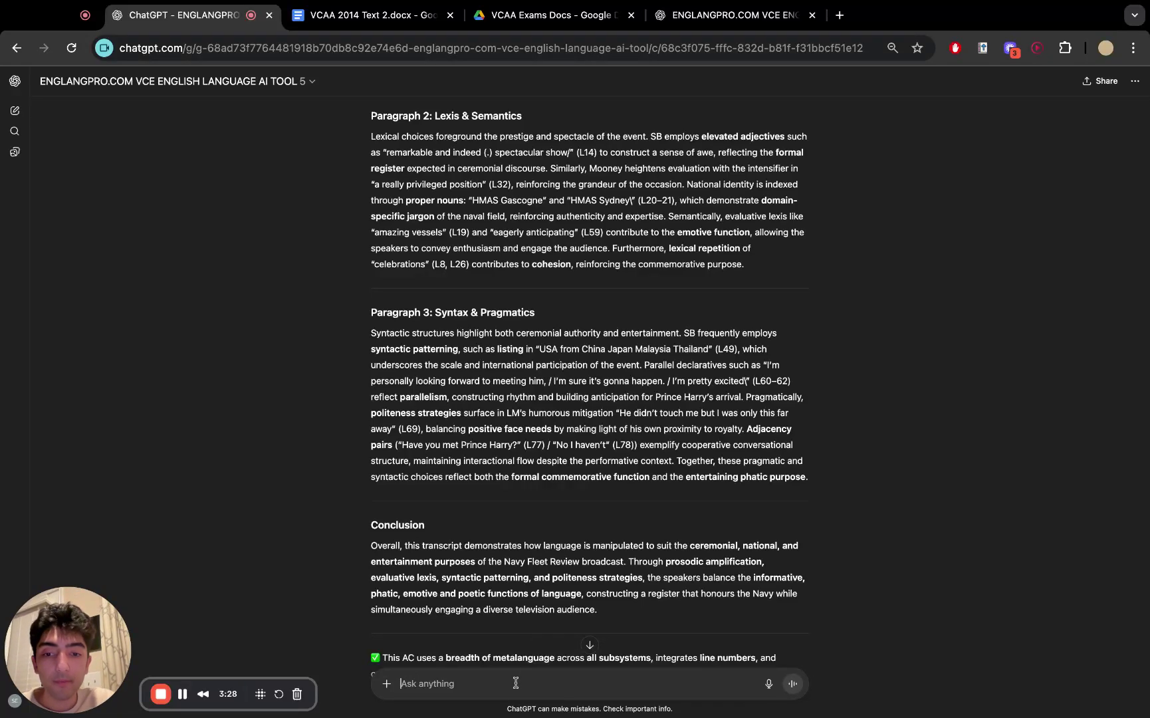
Send the prompt "Please write me a VCE English Language essay" in the same chat
scroll(538, 569, down, 3)
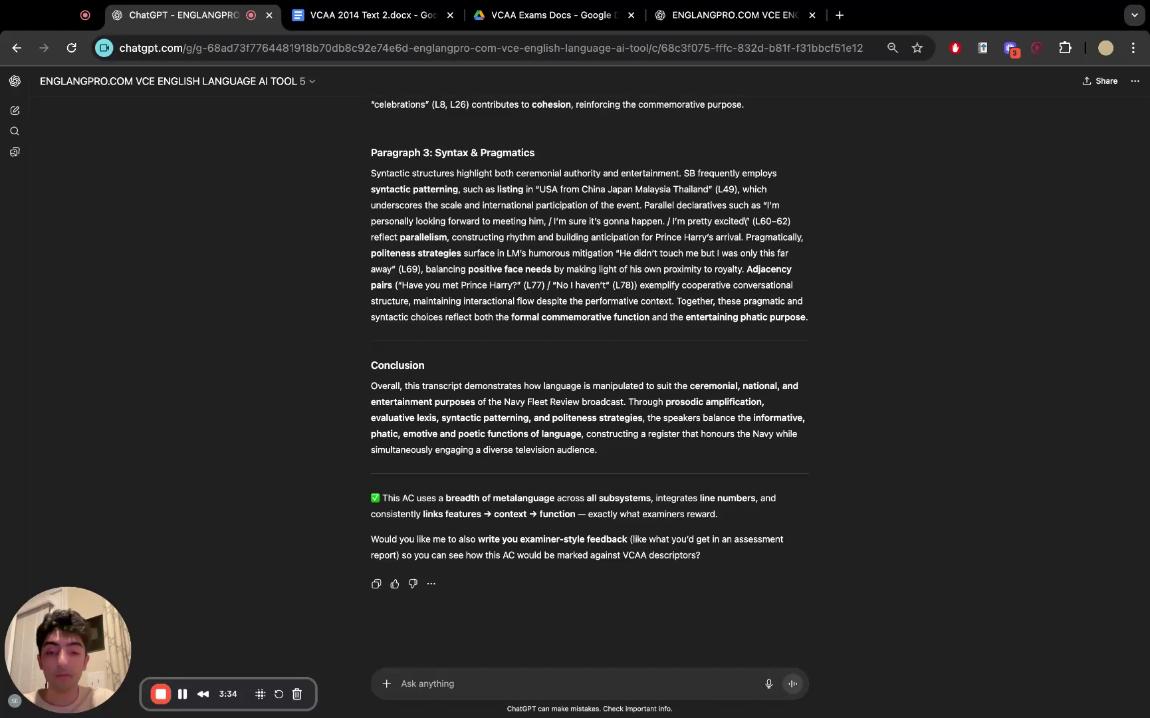
text(P)
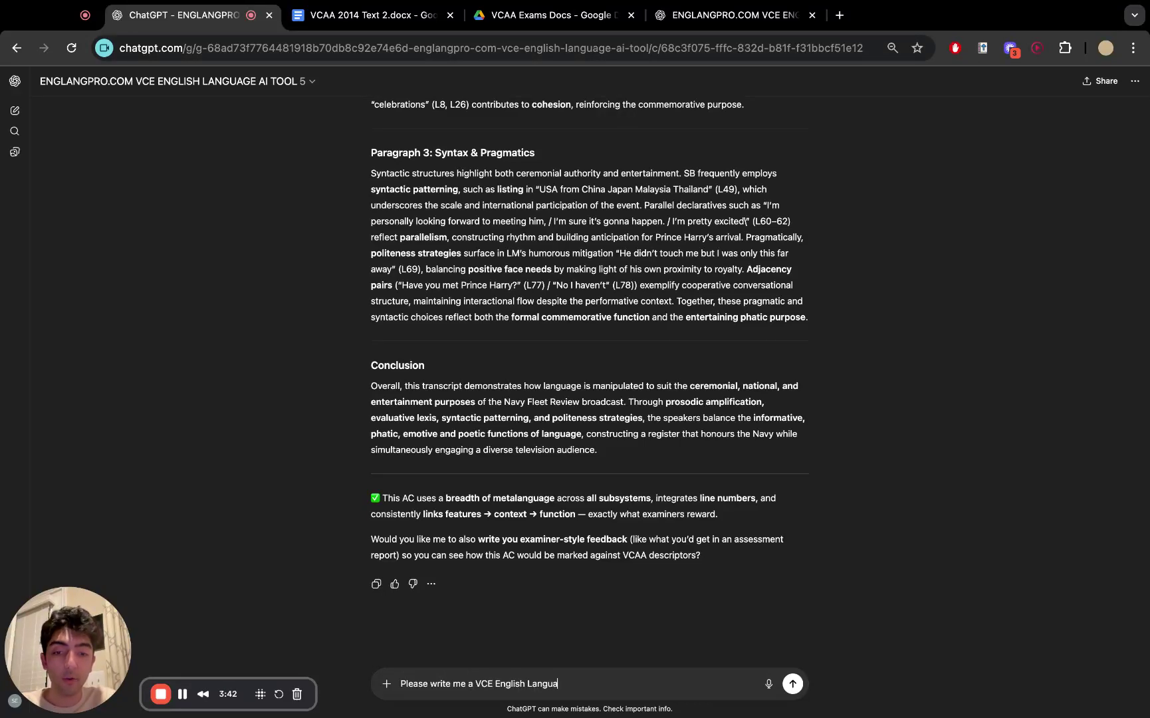
key(Return)
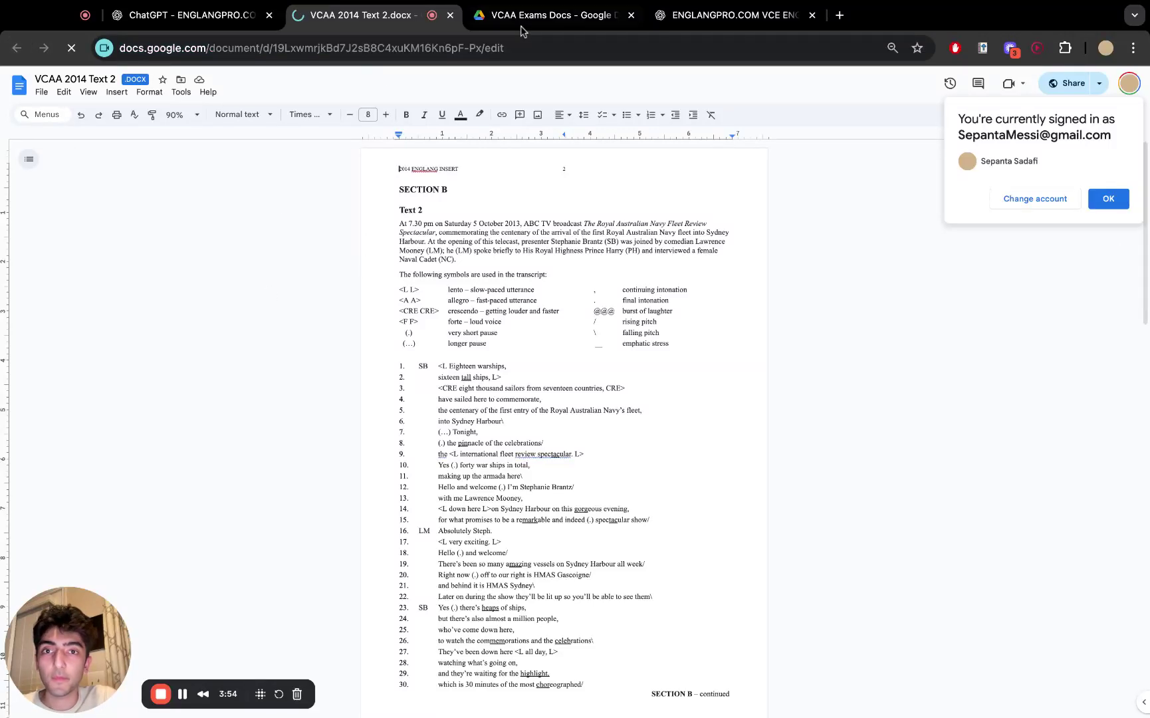
Return to the chat and copy the sample essay topic "Language change is always a reflection of society." from the reply
click(212, 27)
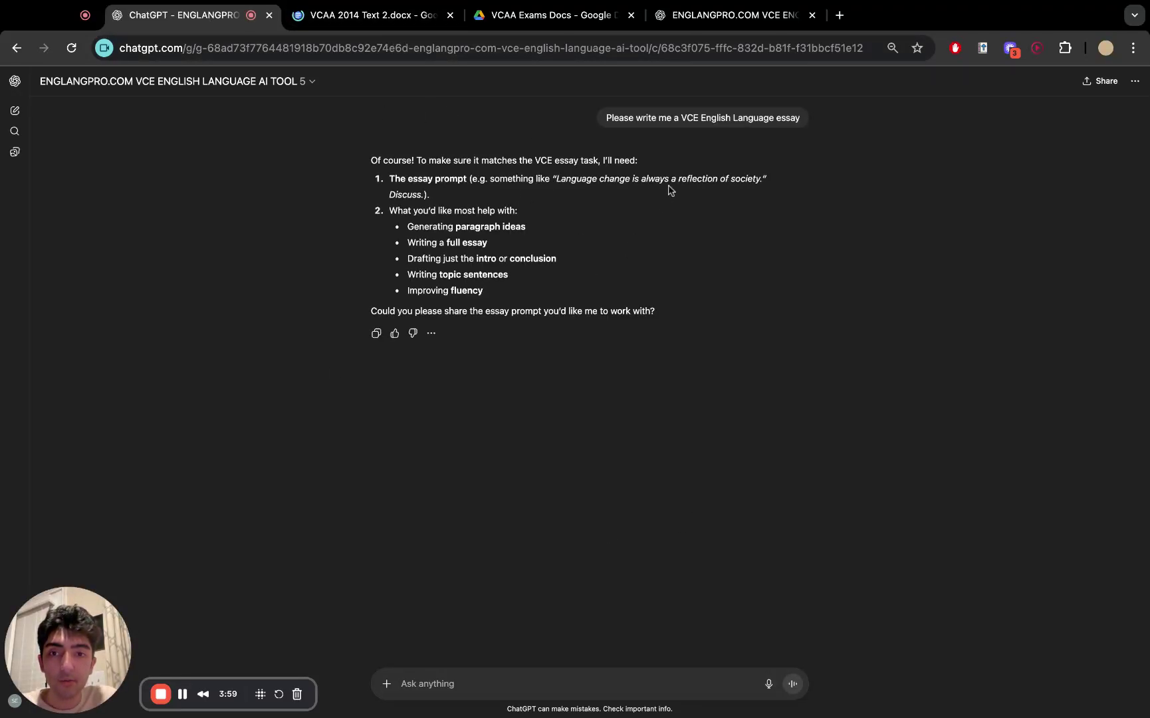
scroll(558, 170, up, 5)
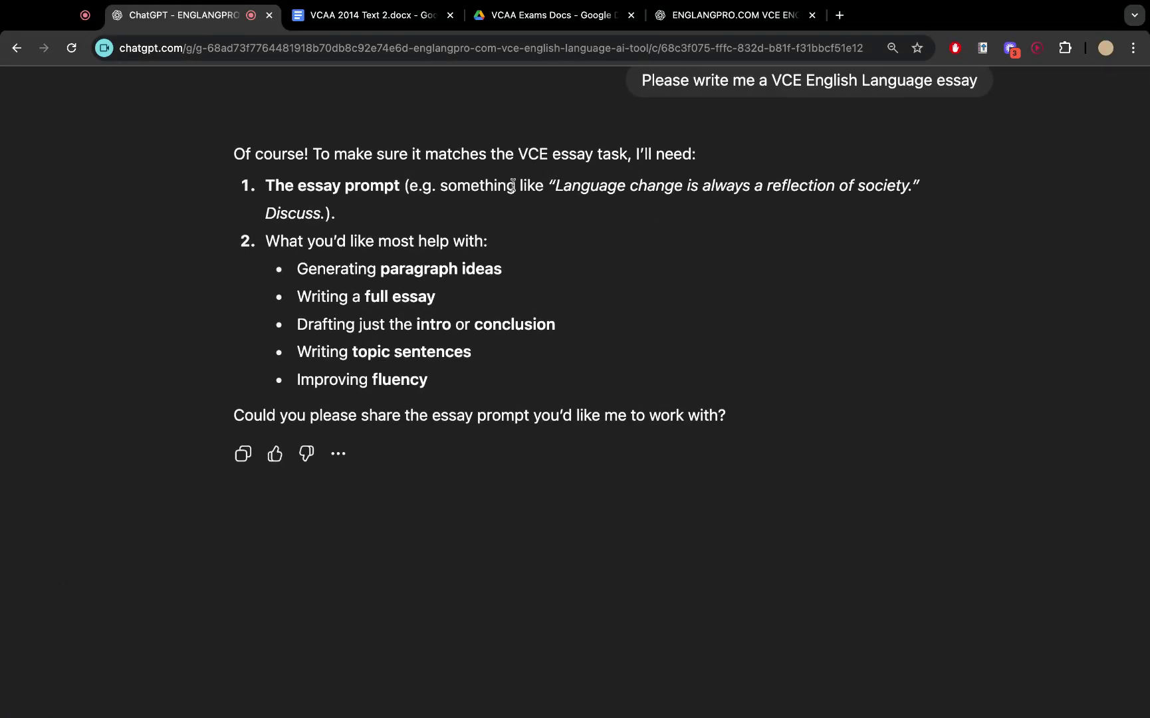
drag(544, 187, 920, 187)
key(super+c)
scroll(428, 369, down, 5)
click(347, 16)
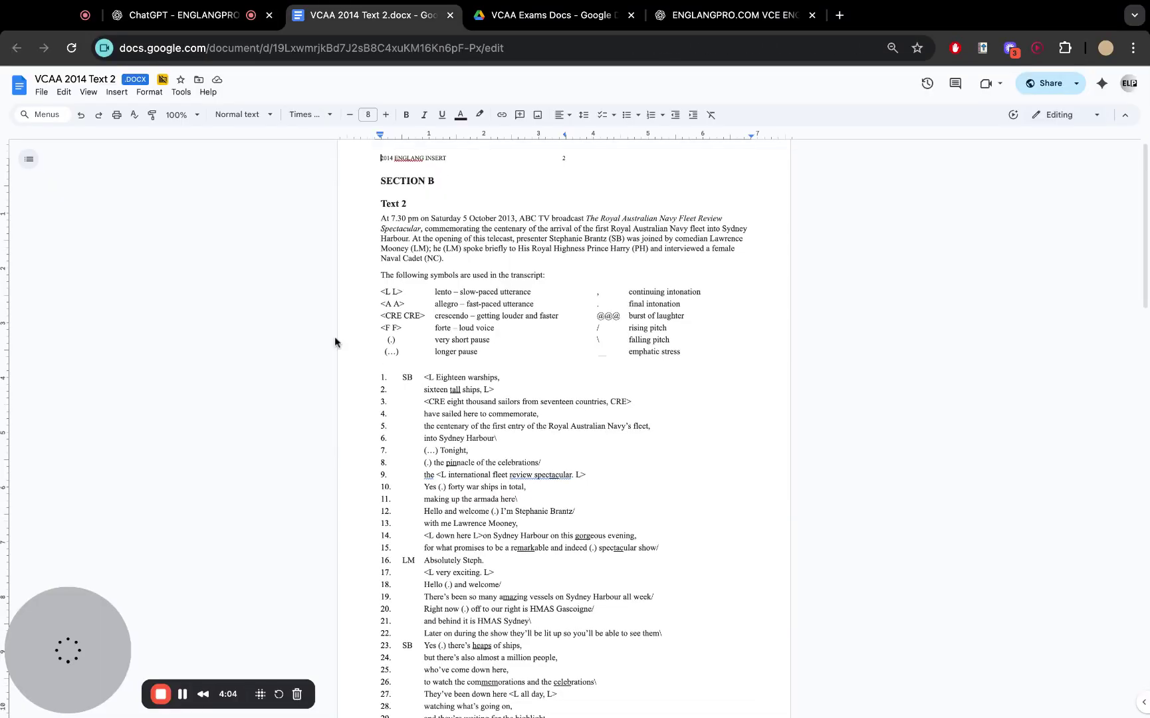
scroll(334, 336, down, 20)
scroll(334, 336, up, 20)
key(ctrl+shift+Tab)
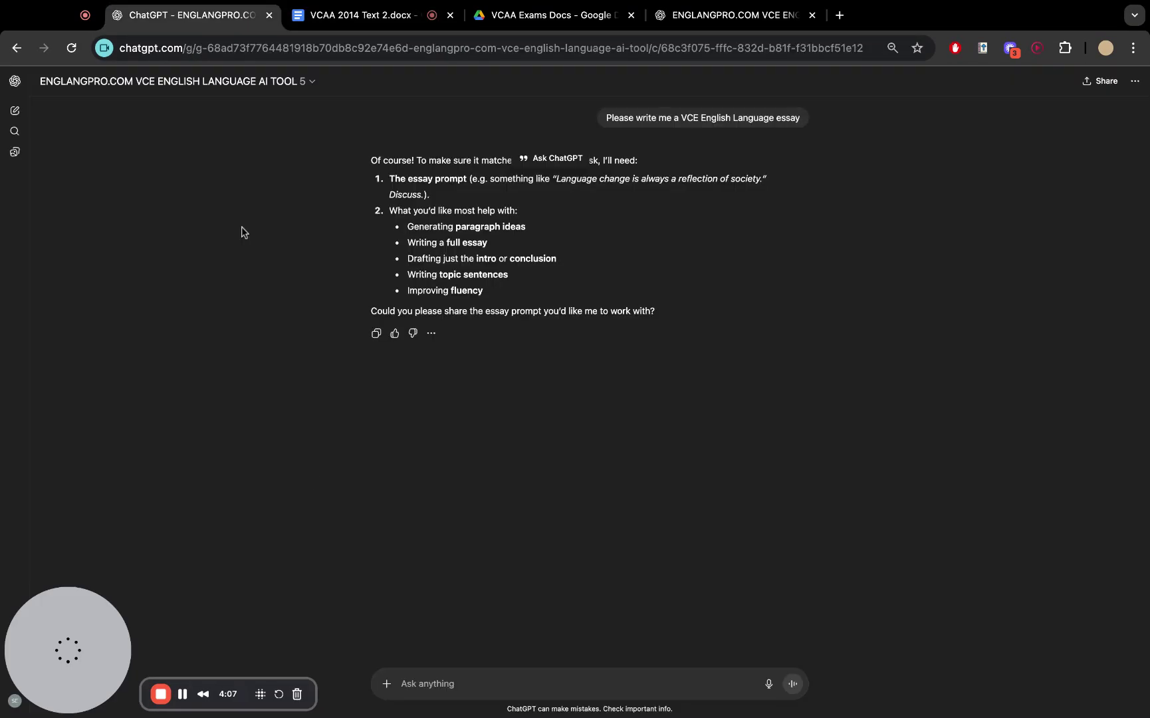
Paste the copied essay topic as the reply, add "Let's go with that prompt" on a separate line, and send it
click(481, 681)
key(super+v)
key(shift+Return)
key(shift+Return)
text(Le)
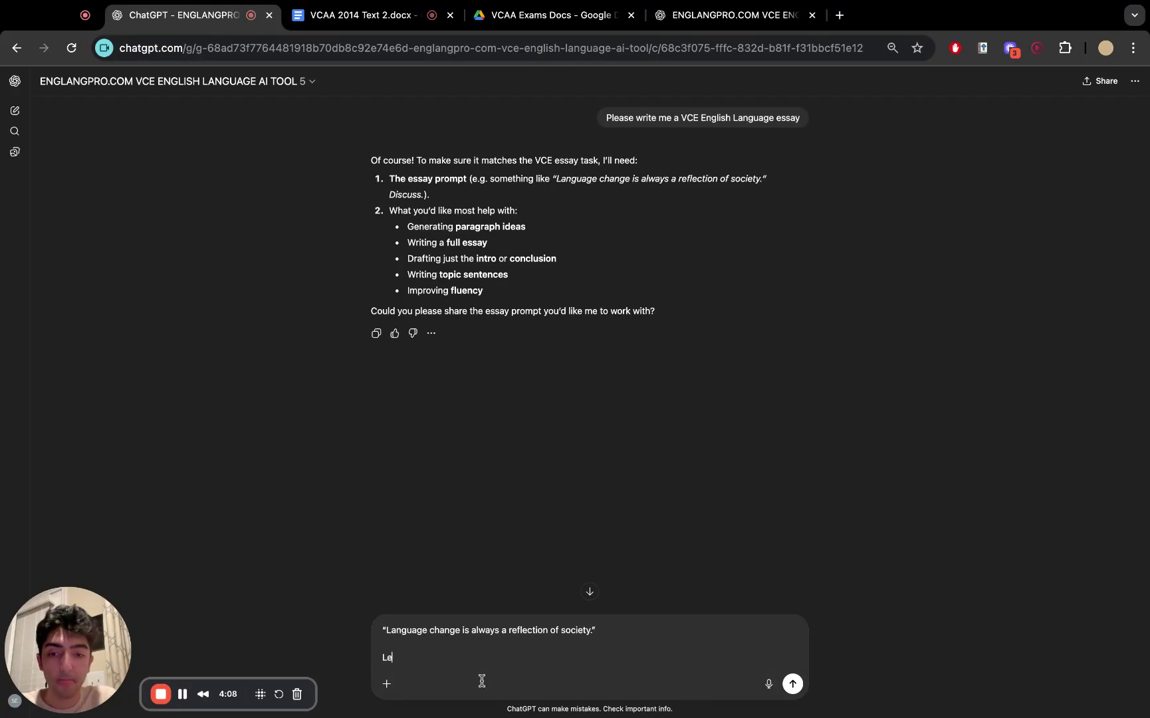
text(t's gow ith)
key(alt+BackSpace)
key(alt+BackSpace)
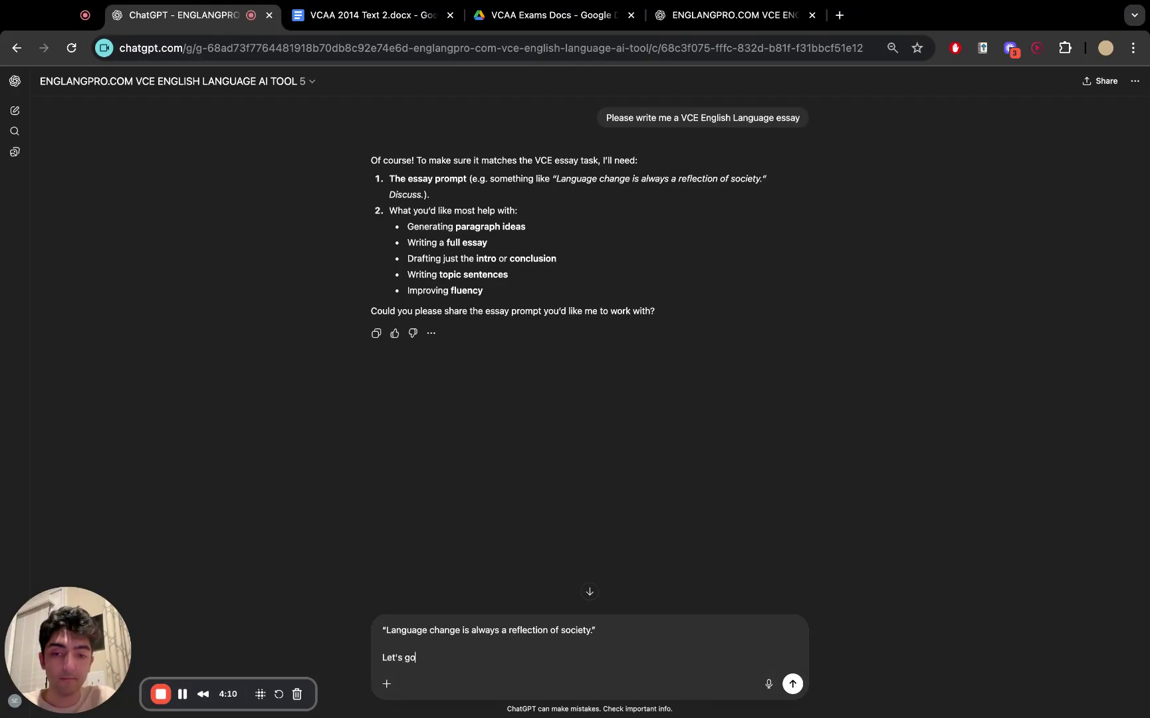
key(Return)
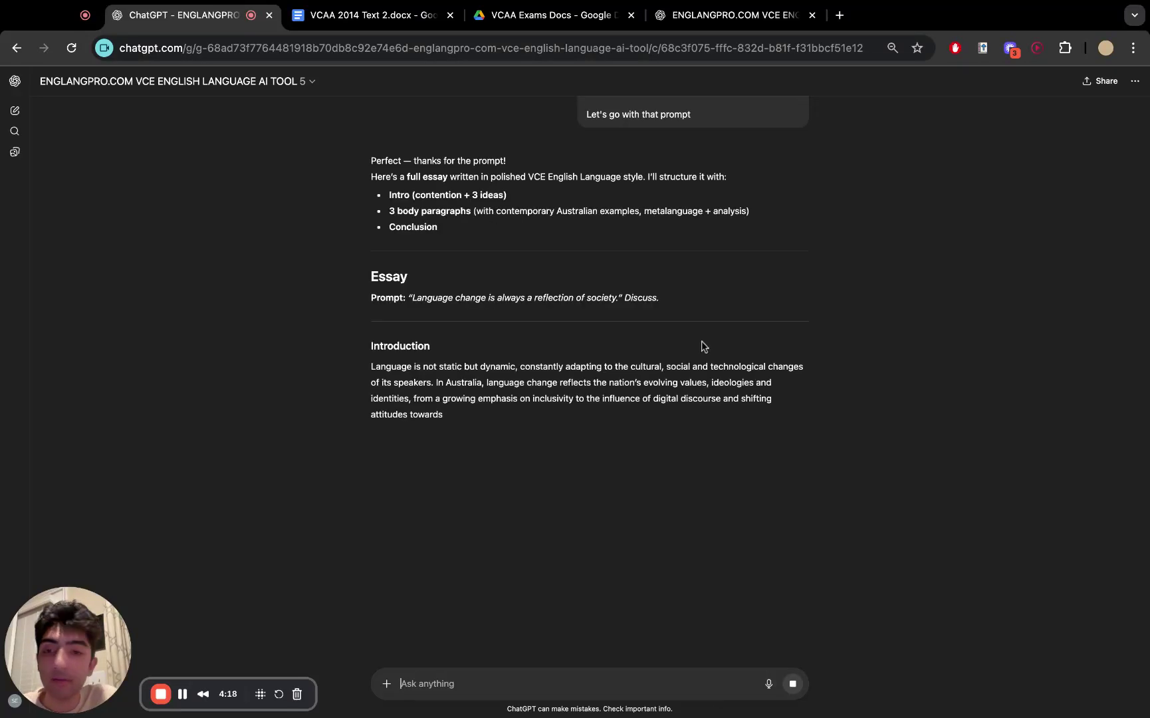
Read the essay's prompt line and Introduction closely in the generated reply
scroll(639, 500, down, 1)
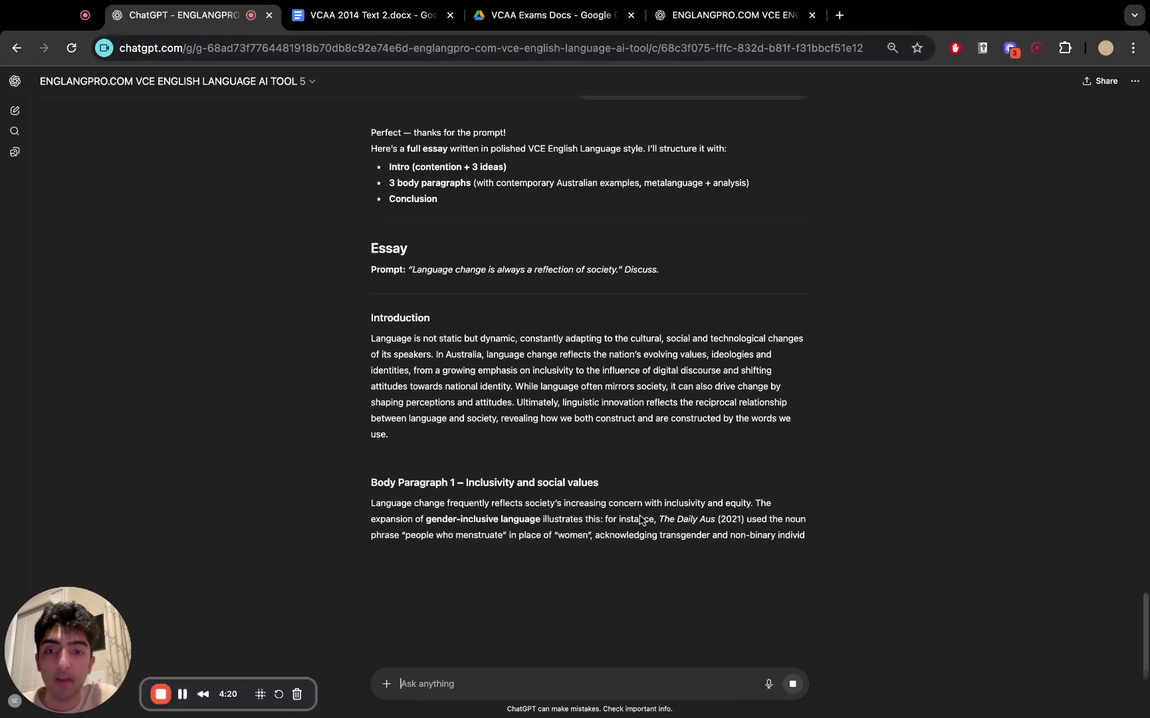
scroll(629, 243, up, 5)
drag(260, 277, 679, 277)
click(516, 360)
scroll(517, 360, down, 3)
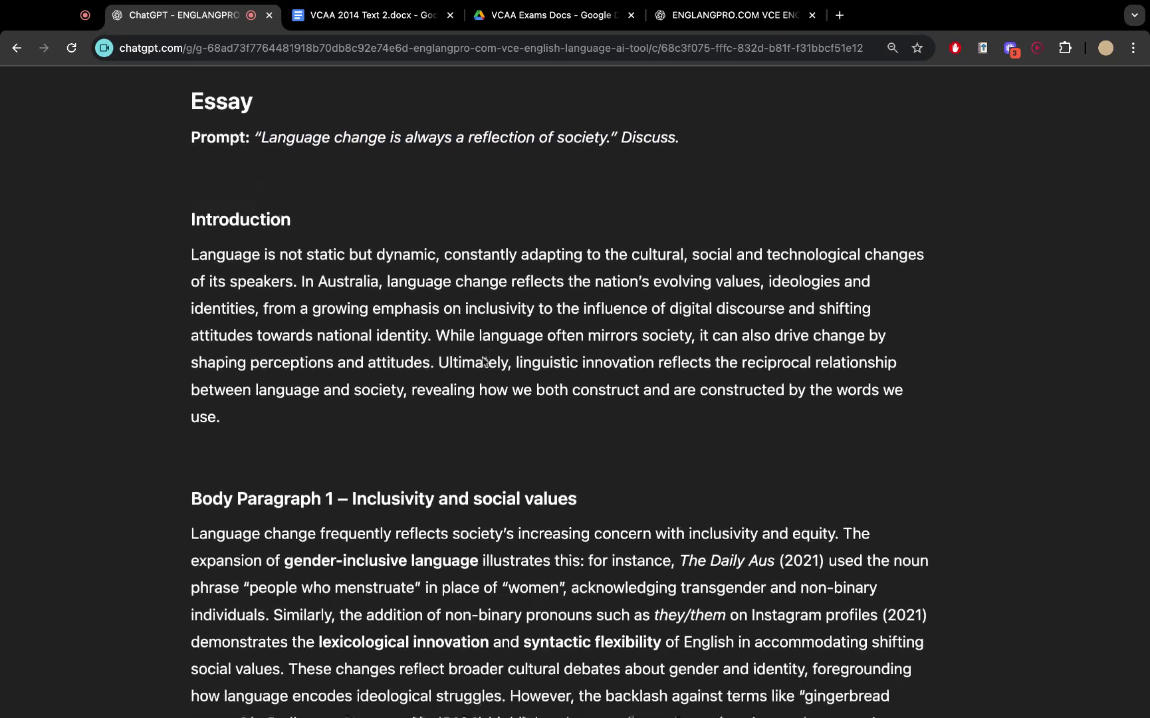
drag(192, 265, 691, 256)
click(440, 254)
click(685, 266)
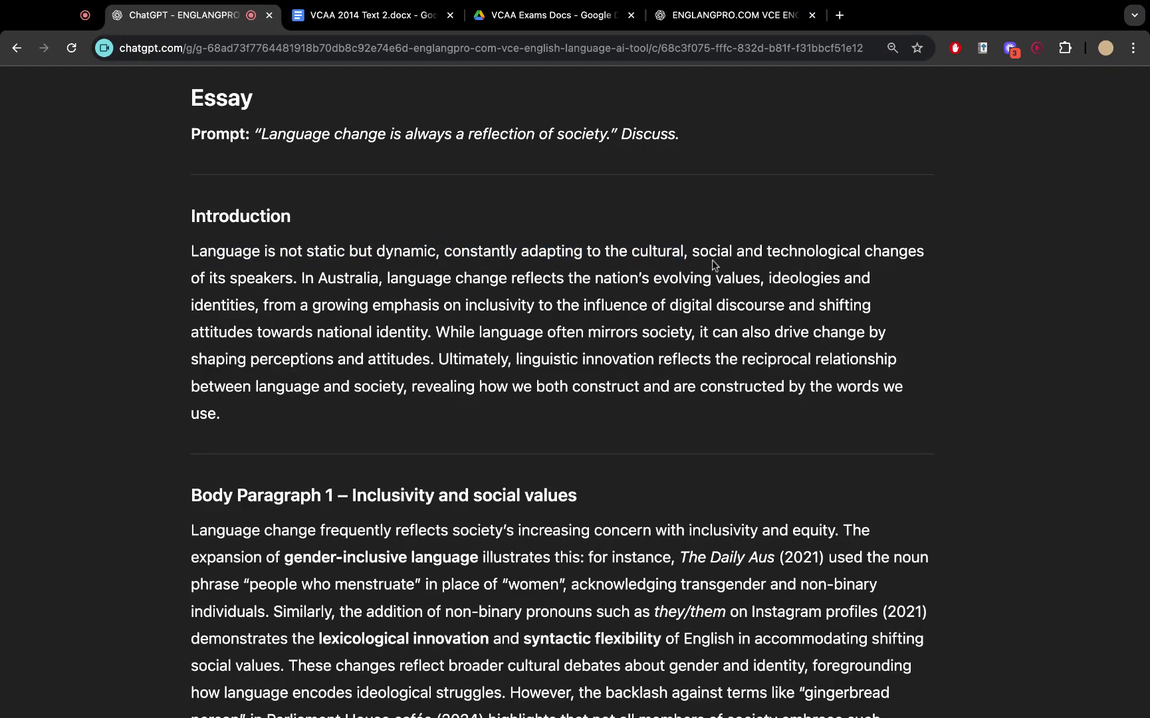
scroll(791, 303, down, 1)
scroll(791, 303, right, 1)
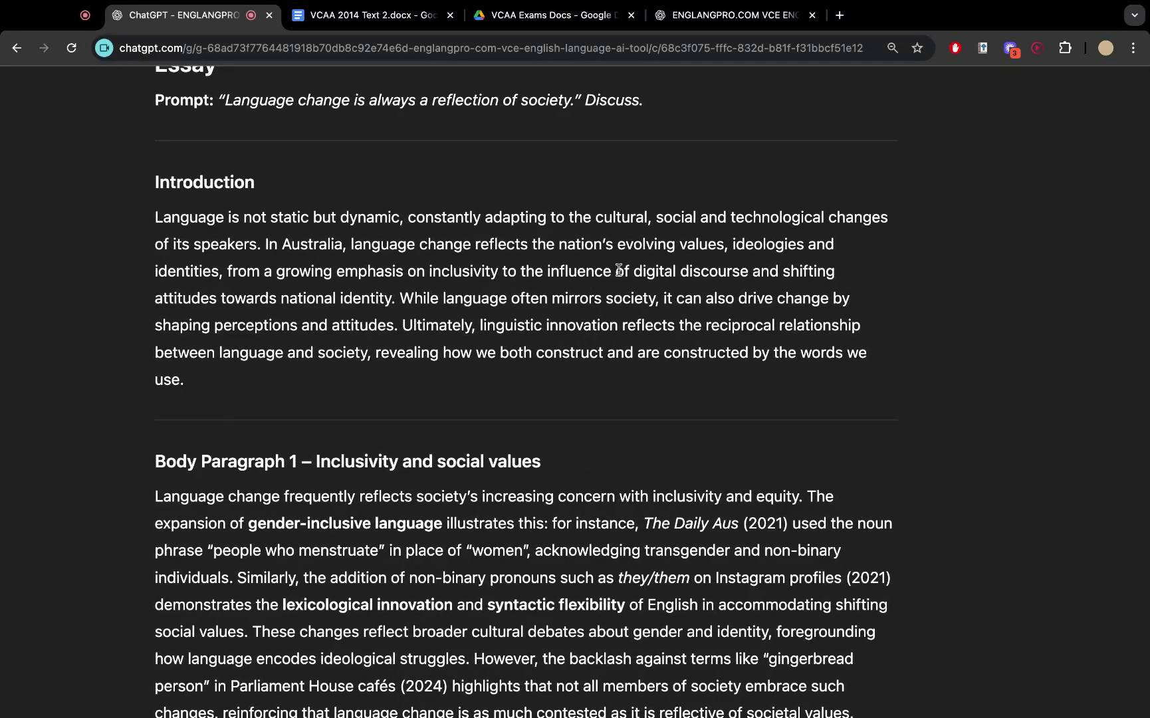
Skim the essay's three body paragraphs on inclusivity, digital communication and national identity, through to the Conclusion
scroll(617, 299, down, 1)
scroll(616, 300, down, 3)
scroll(616, 299, down, 4)
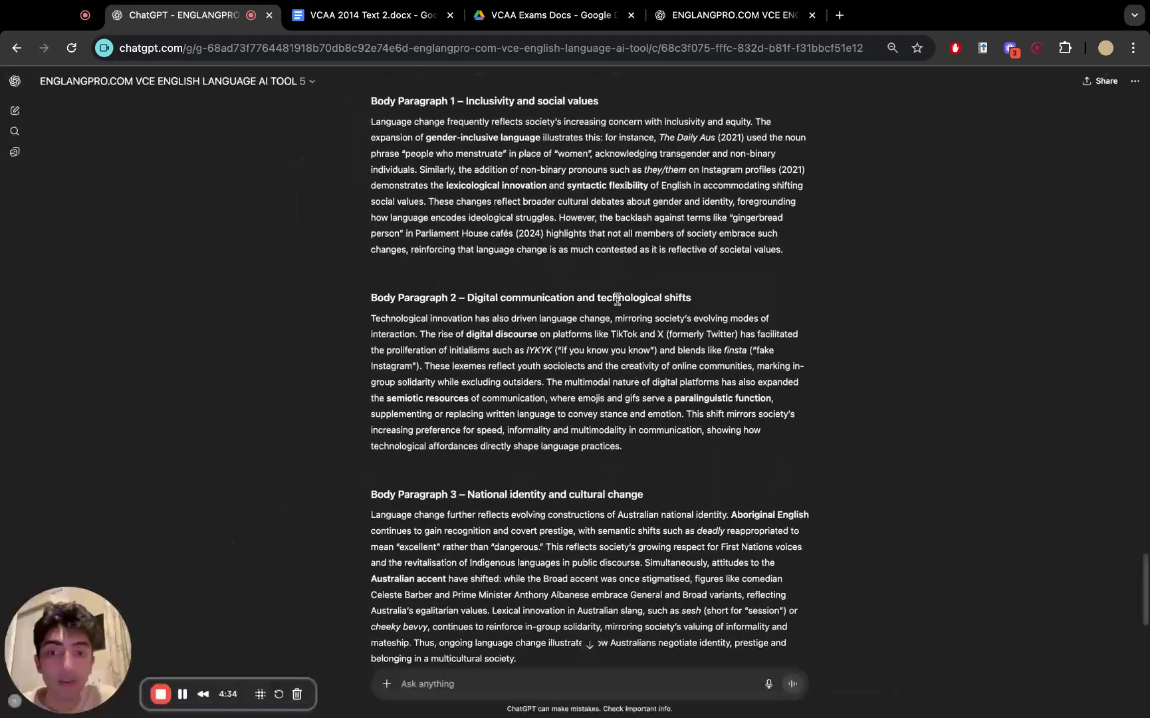
drag(337, 111, 664, 259)
click(662, 247)
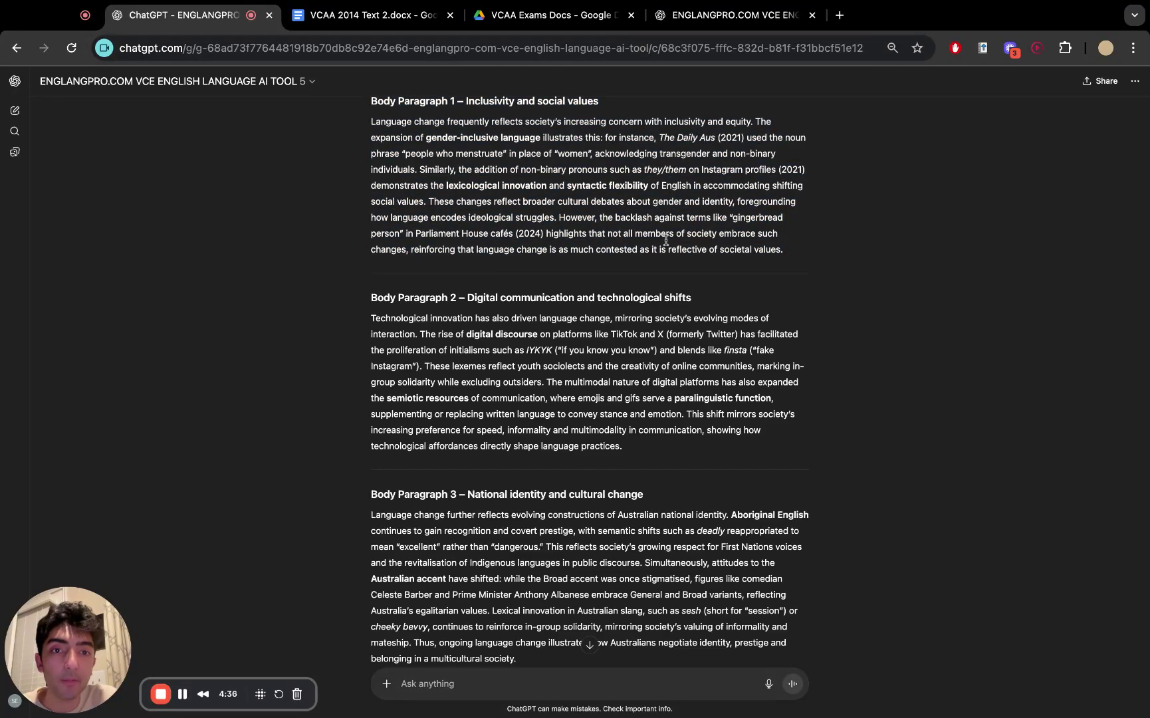
scroll(655, 204, up, 4)
scroll(631, 251, down, 7)
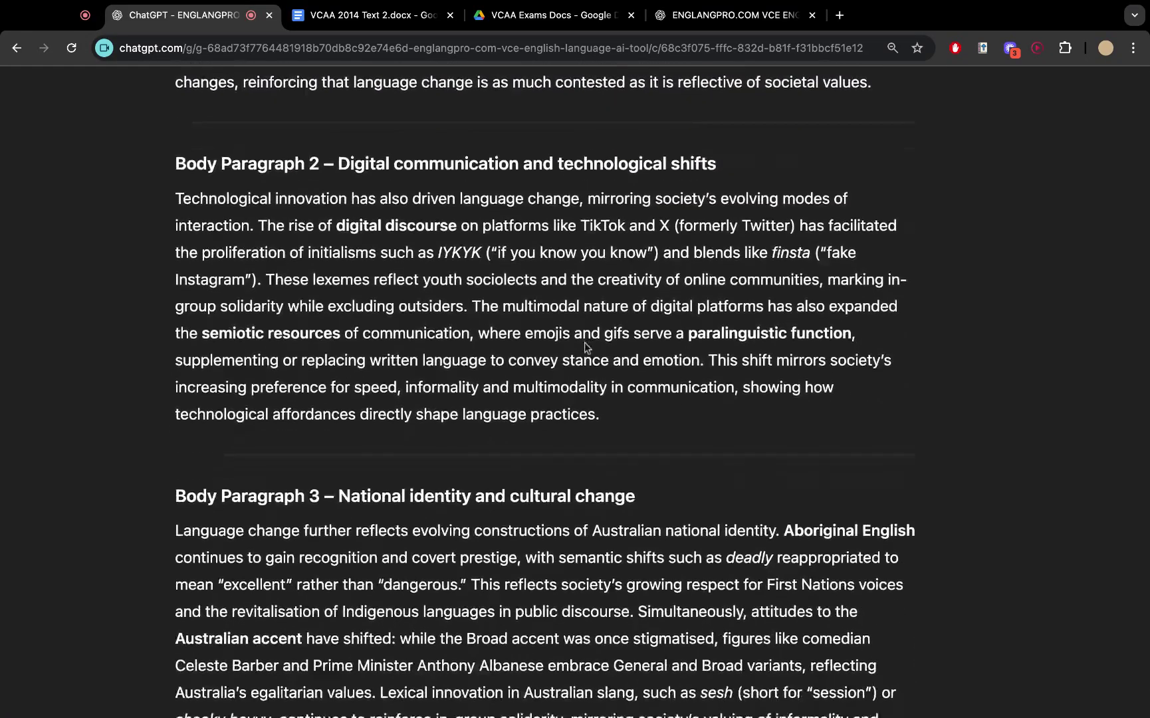
scroll(586, 347, down, 4)
scroll(587, 347, down, 1)
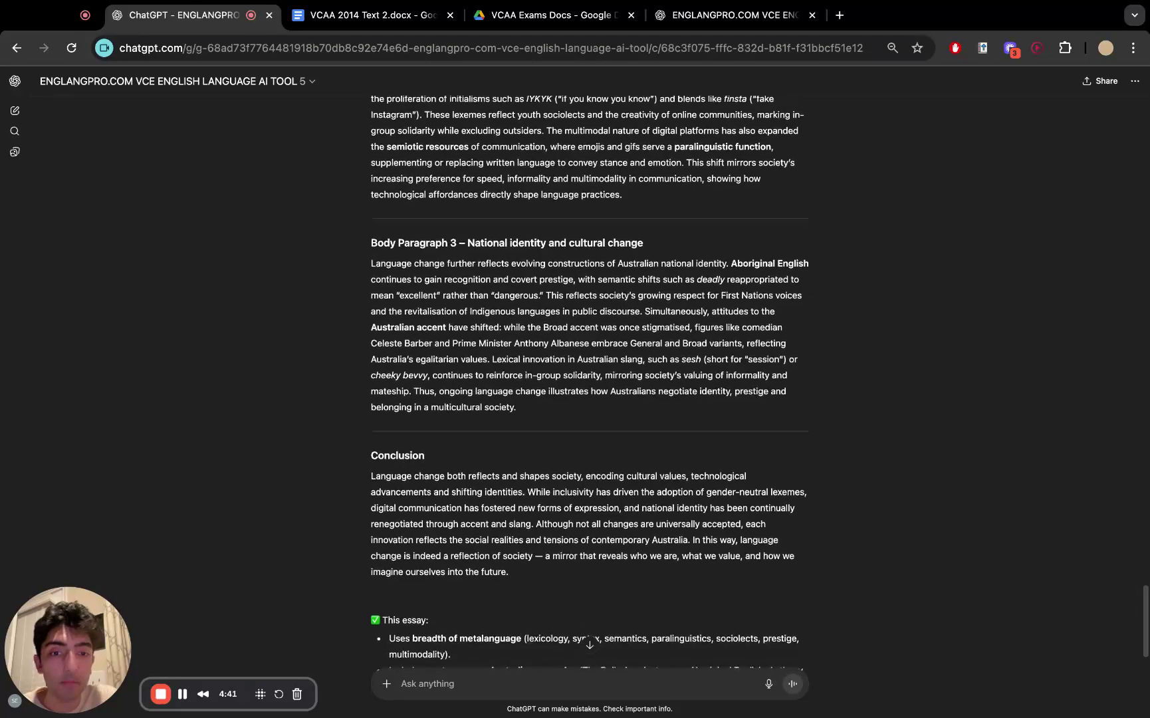
Go back to Body Paragraph 1 and examine its gender-inclusive language examples and the "gingerbread person" counterexample
scroll(587, 348, up, 4)
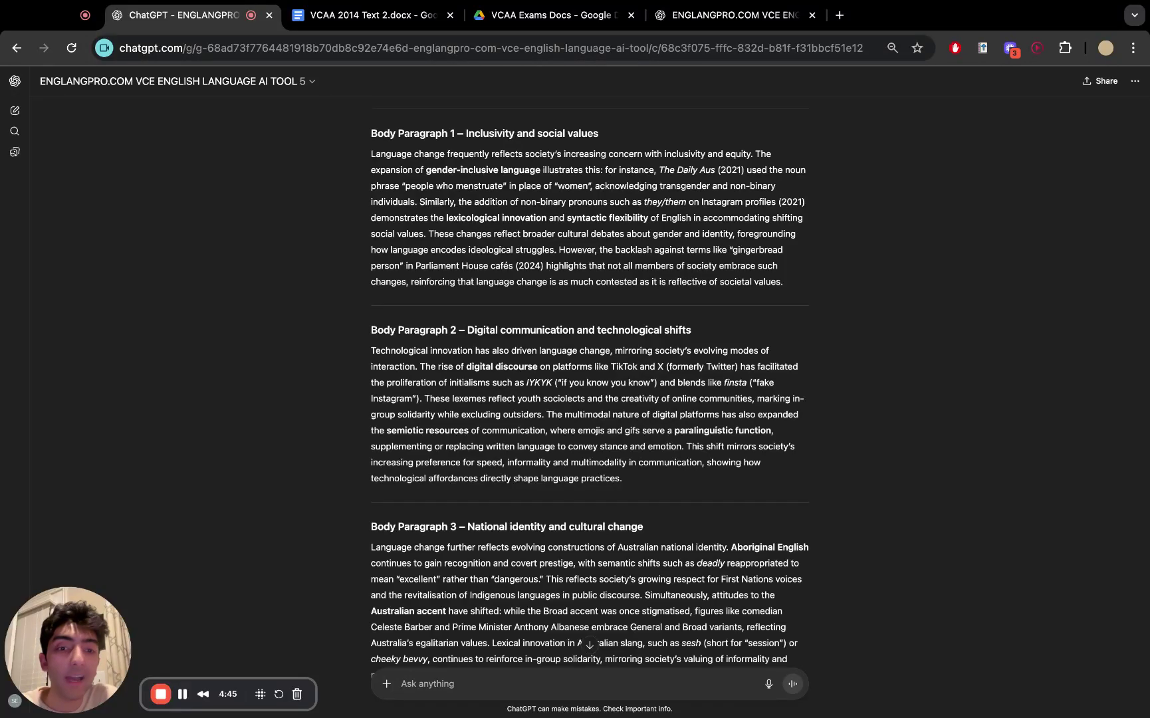
scroll(589, 399, up, 3)
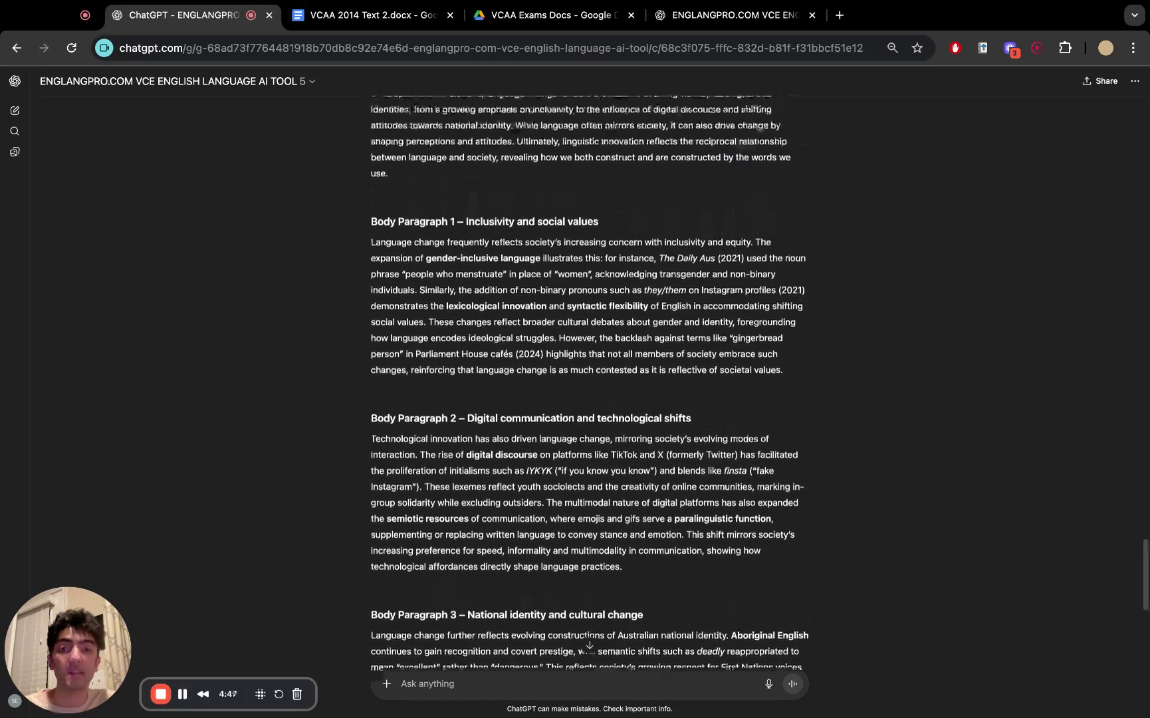
scroll(532, 332, up, 3)
mouse_move(477, 364)
mouse_down()
mouse_move(533, 367)
mouse_move(487, 367)
mouse_up()
click(533, 367)
click(537, 368)
scroll(539, 368, up, 1)
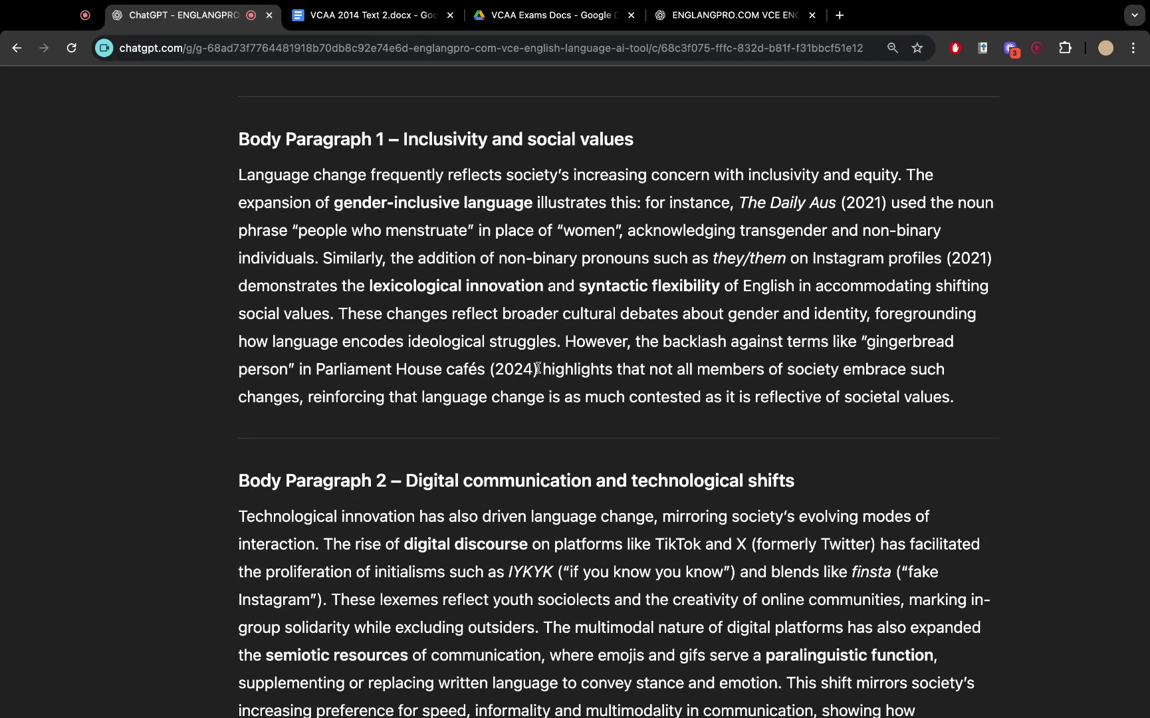
scroll(589, 398, up, 2)
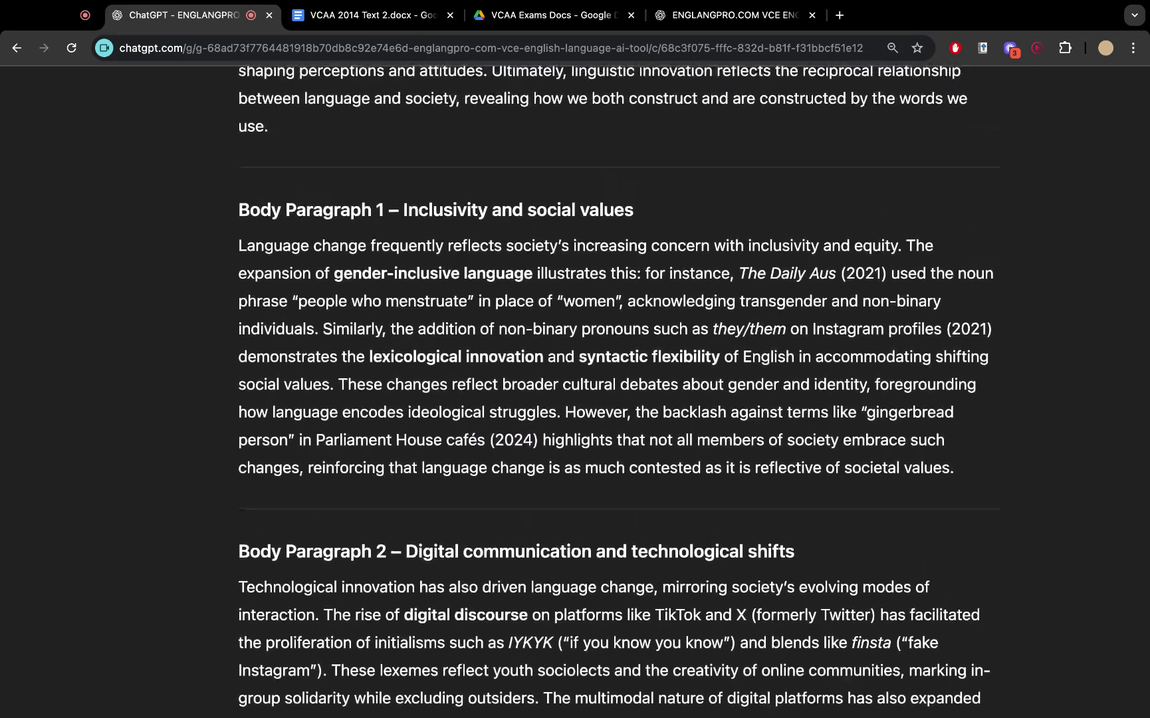
Review Body Paragraphs 2 and 3, the Conclusion and the closing "This essay" summary with its feedback offer
scroll(589, 399, down, 3)
scroll(589, 386, down, 5)
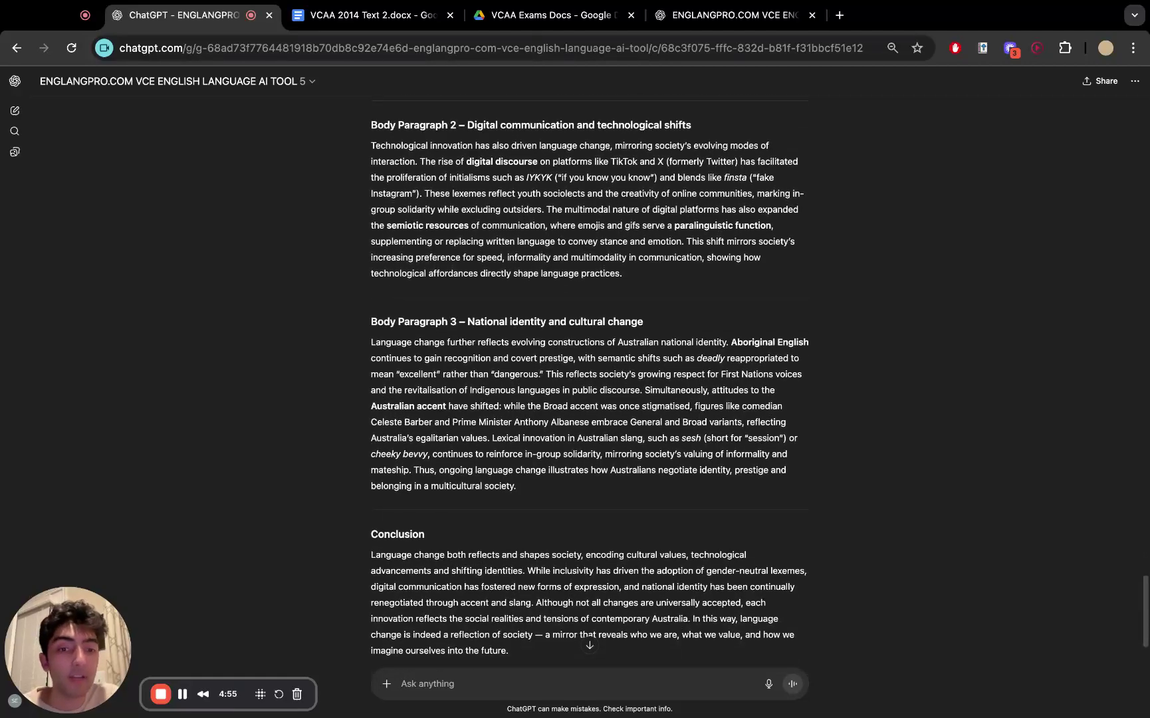
scroll(589, 385, down, 1)
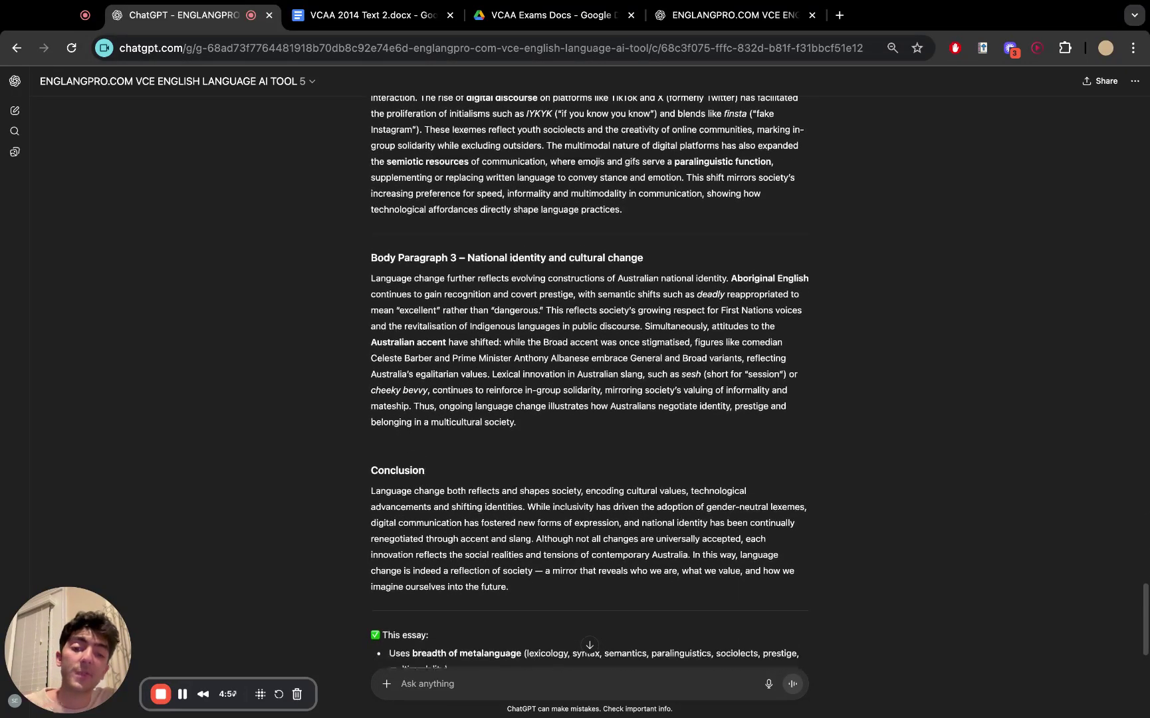
scroll(504, 432, down, 3)
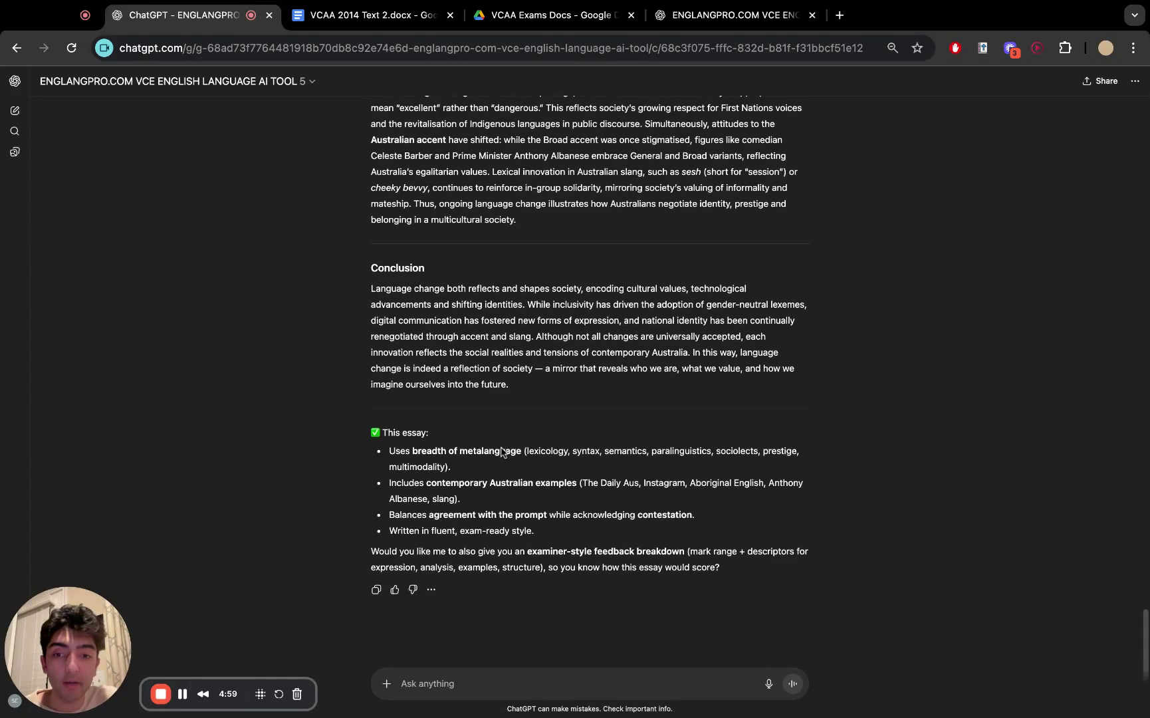
scroll(502, 451, down, 1)
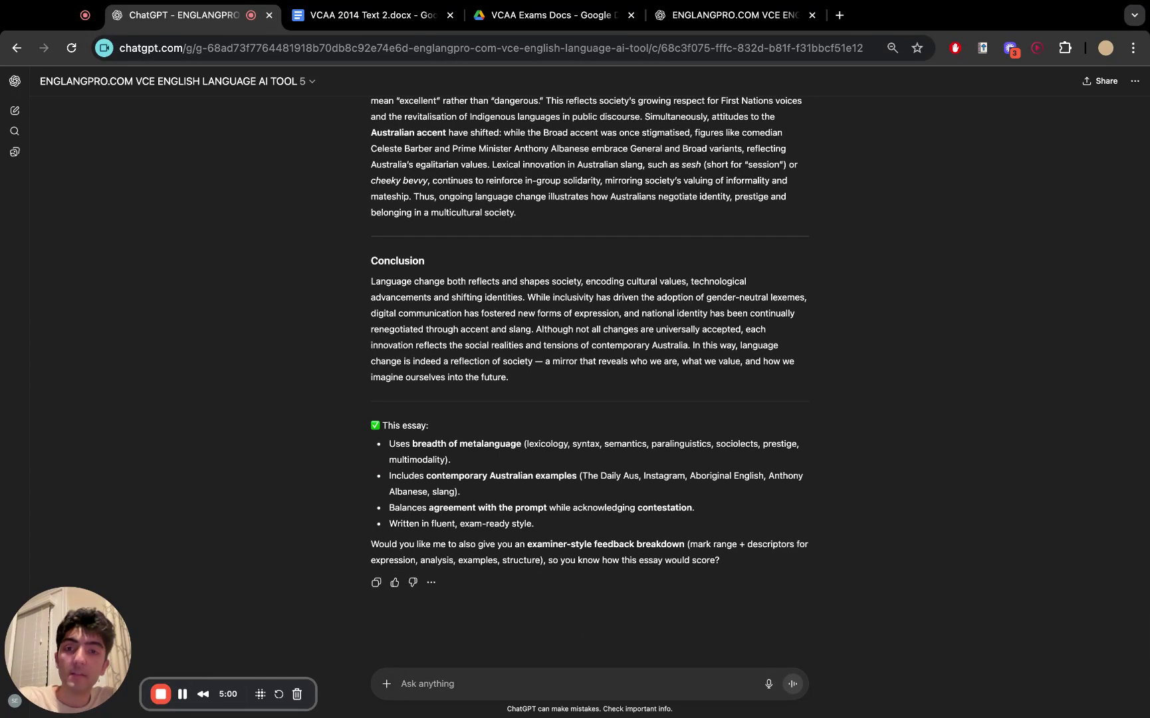
Open the VCAA 2022 exam document, dismiss the account notice and go to Section A Questions 1 and 2
drag(512, 30, 372, 16)
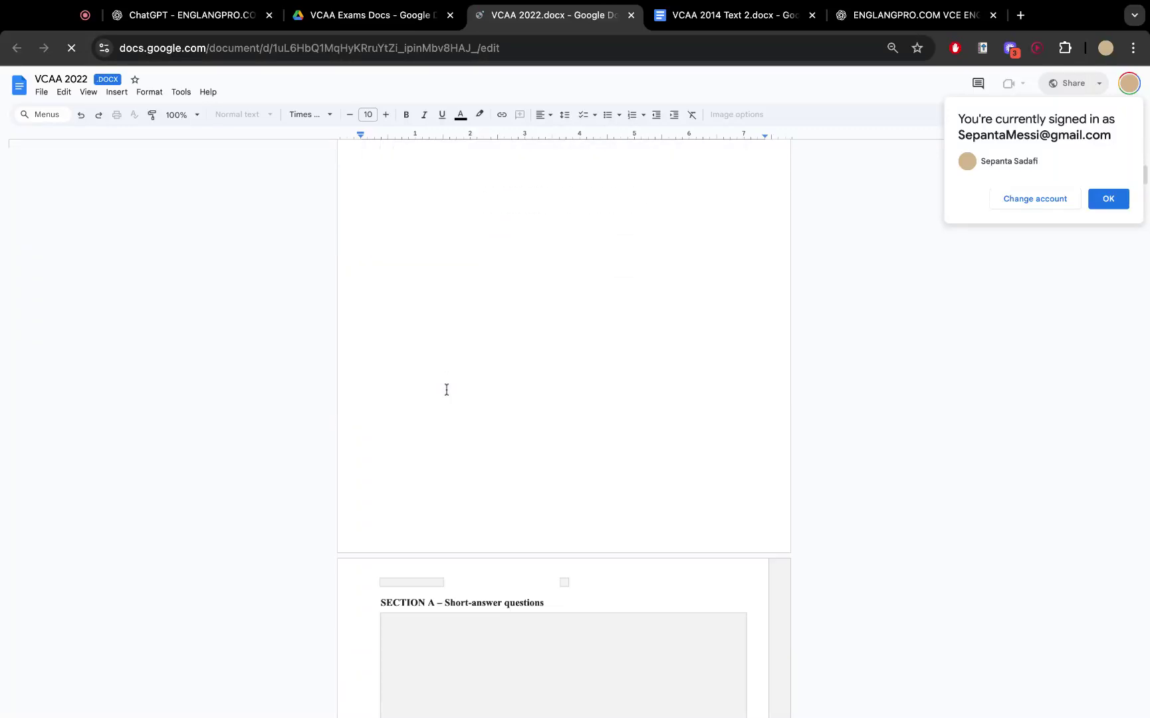
click(1108, 198)
scroll(563, 453, down, 4)
scroll(563, 452, down, 3)
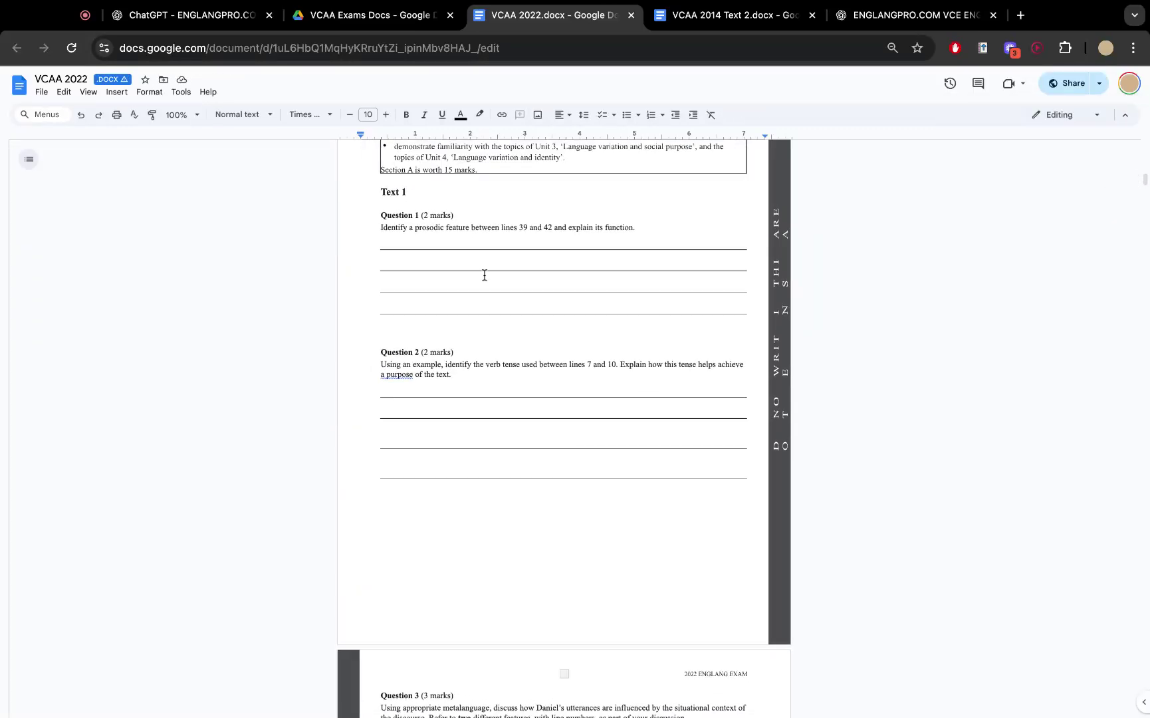
Attach a screenshot of Section A Questions 1 and 2 to the chat and return to the exam to review them
click(218, 19)
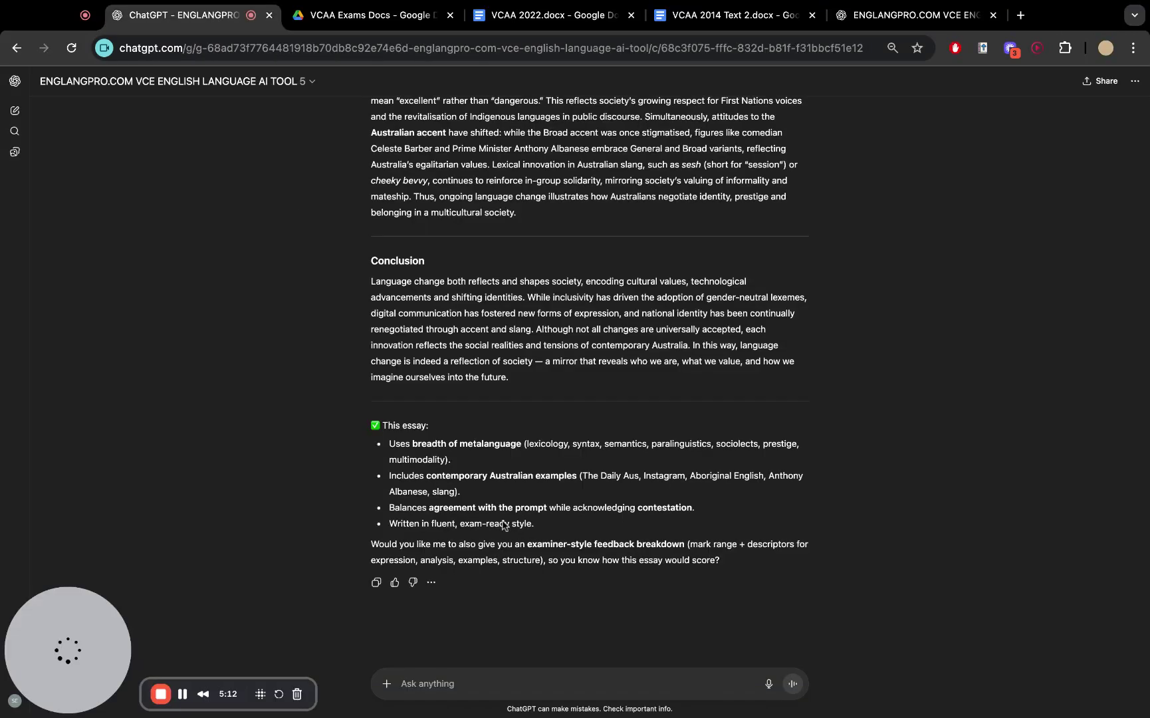
key(super+3)
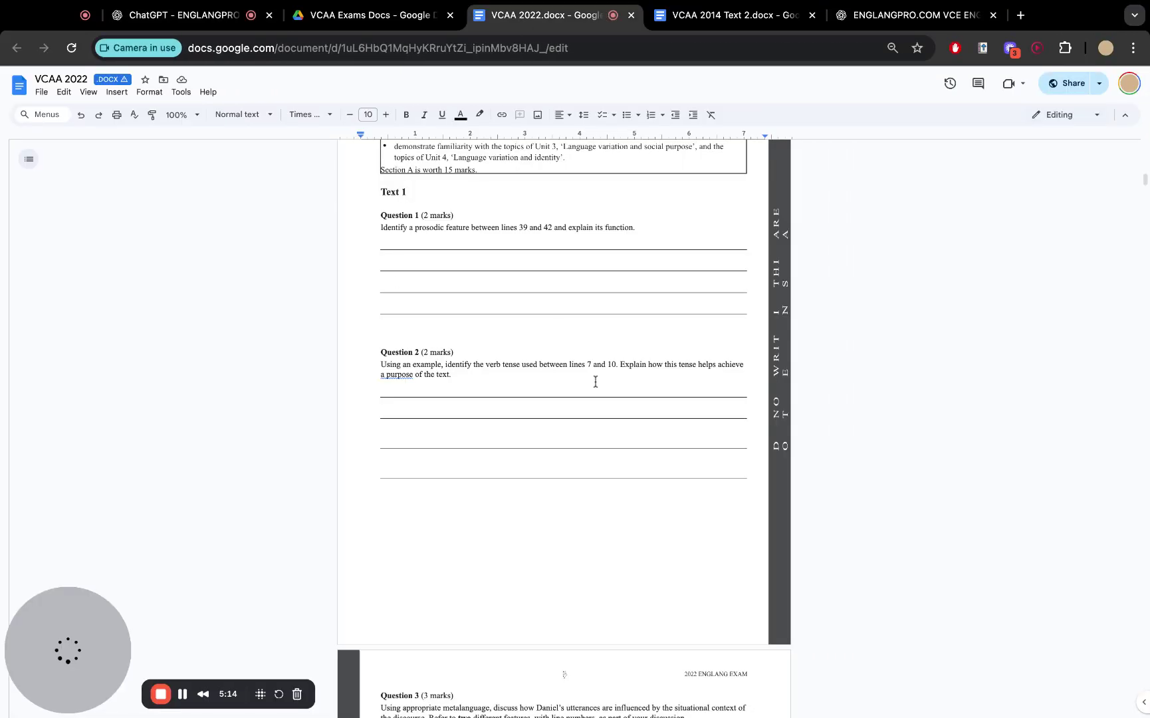
scroll(574, 295, up, 5)
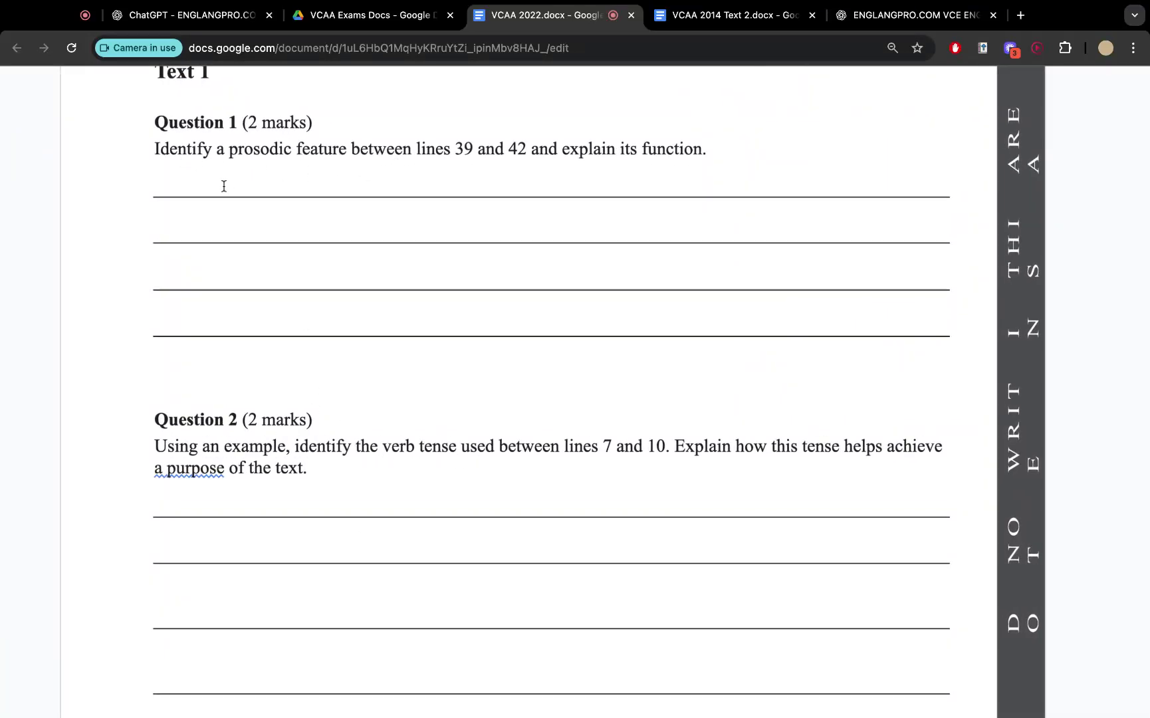
scroll(224, 186, down, 5)
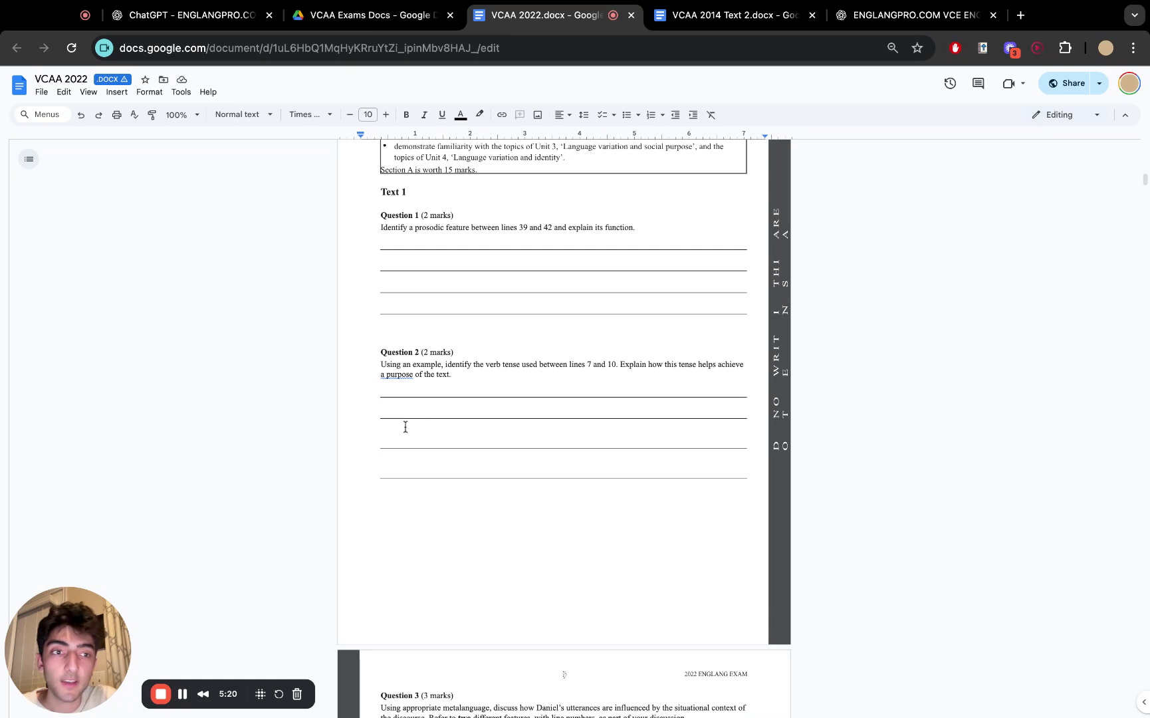
Find the Text 1 transcript in the exam's insert and attach a screenshot of its first page, lines 1 to 20, to the chat
scroll(1146, 181, down, 15)
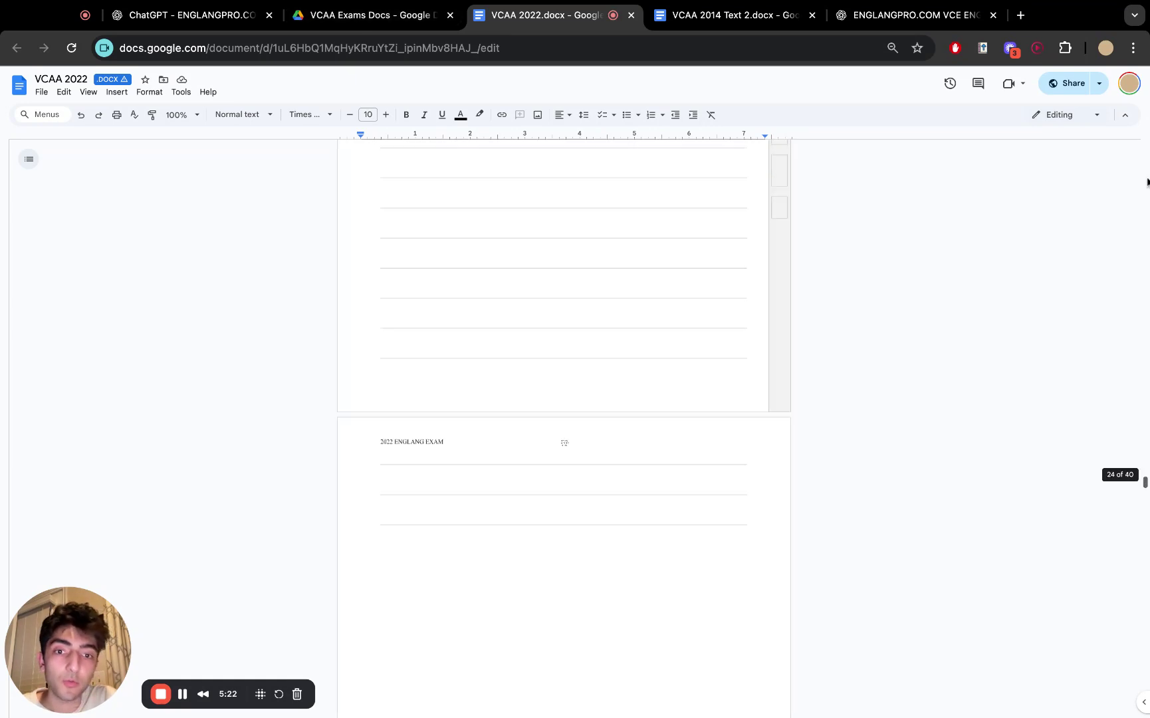
scroll(1147, 182, down, 20)
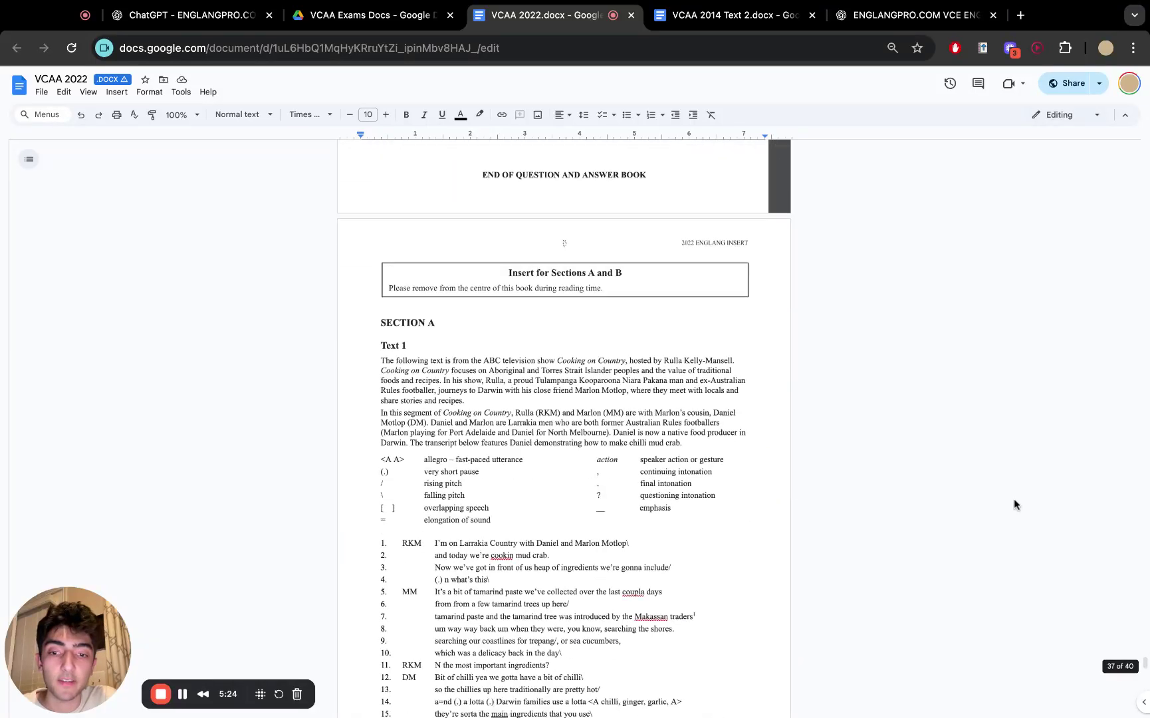
scroll(1015, 505, down, 5)
scroll(1014, 505, up, 5)
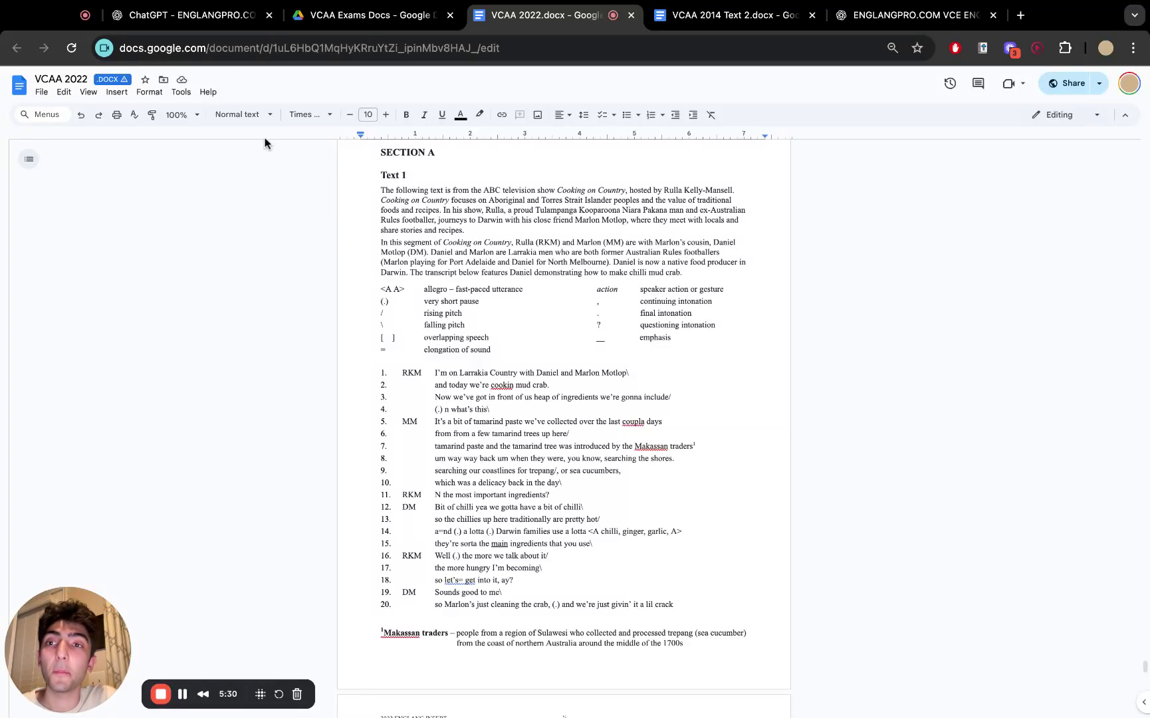
click(179, 15)
click(490, 20)
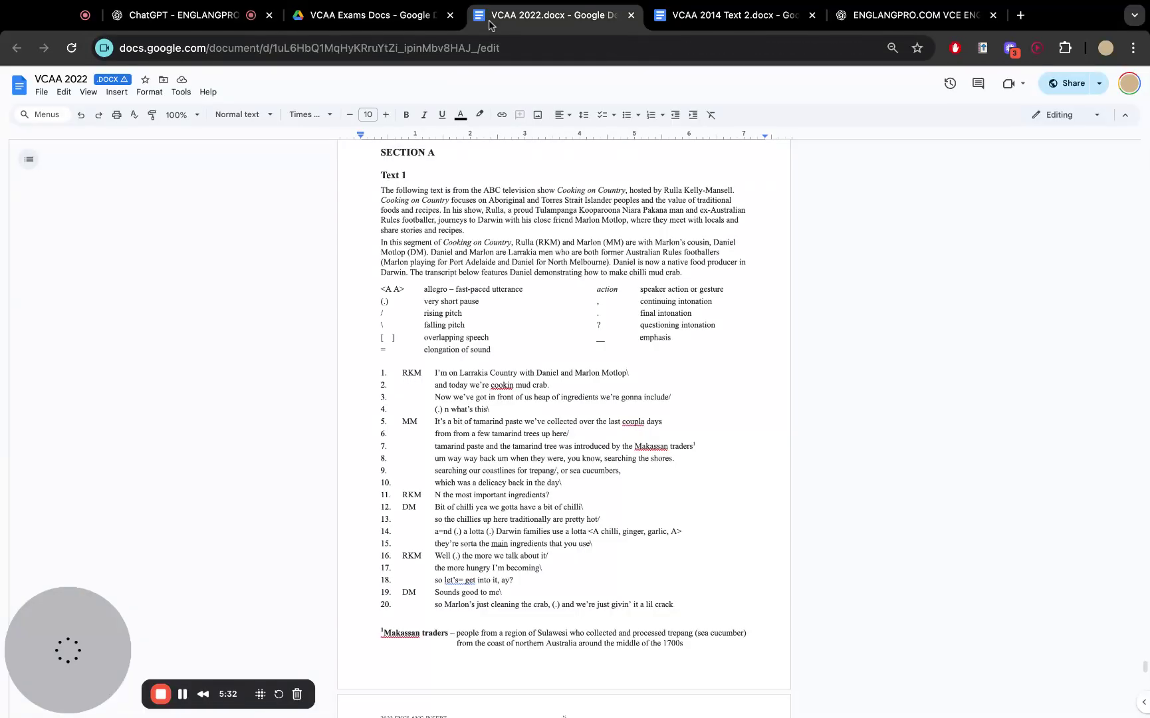
Attach screenshots of the remaining Text 1 transcript, lines 21 to 62 and lines 63 to 70, to the chat
scroll(592, 410, down, 10)
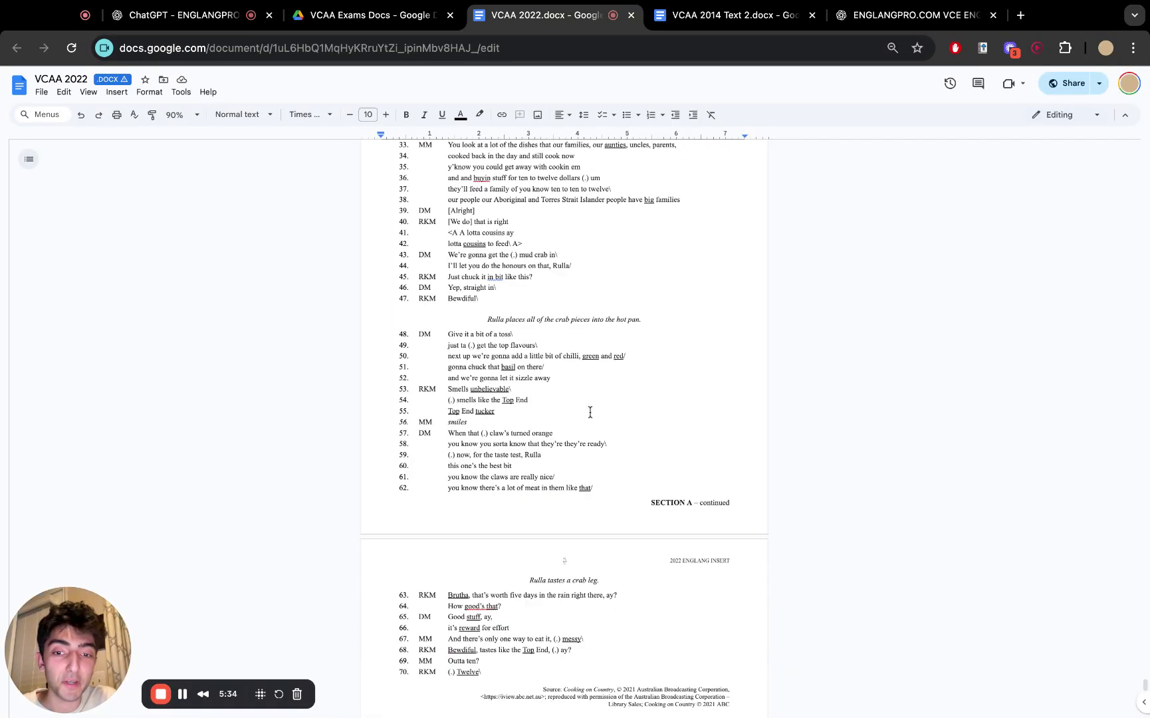
scroll(589, 412, up, 5)
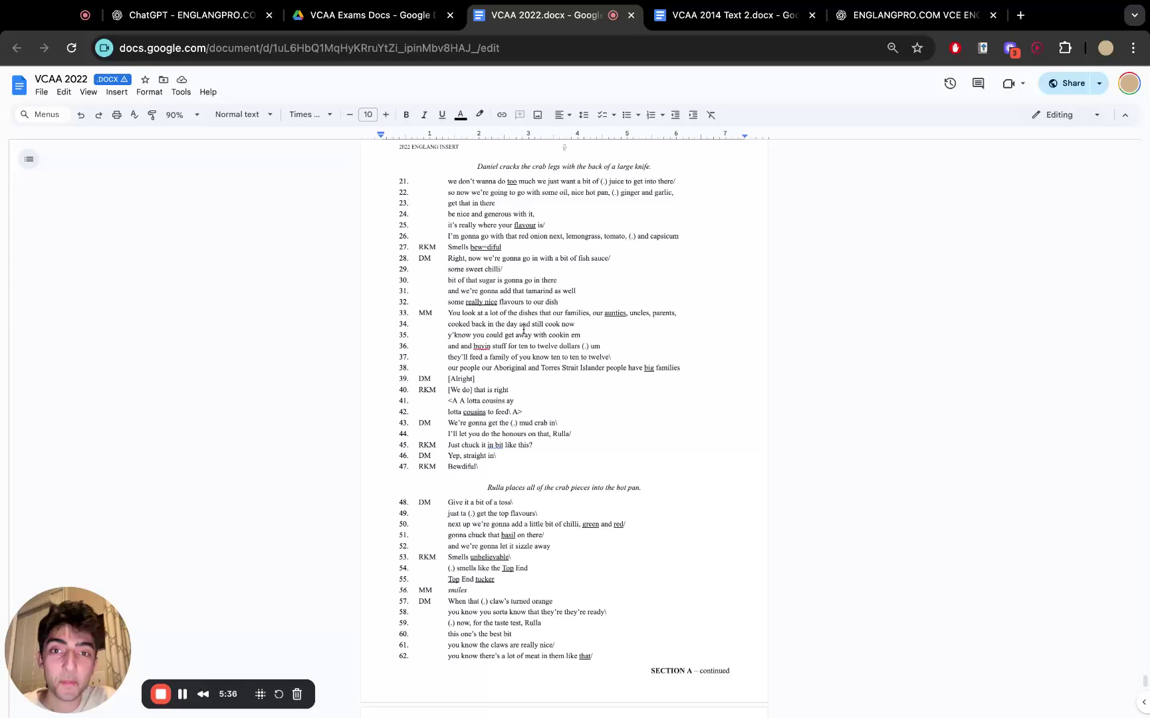
scroll(751, 693, down, 9)
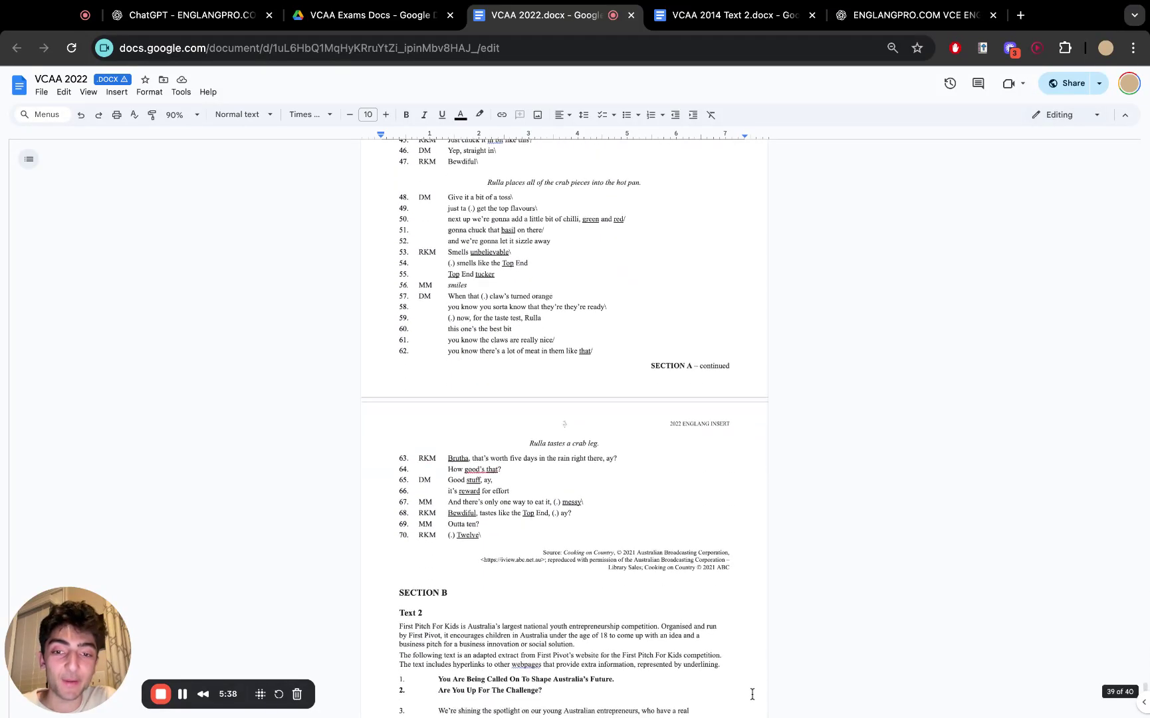
click(183, 14)
click(540, 19)
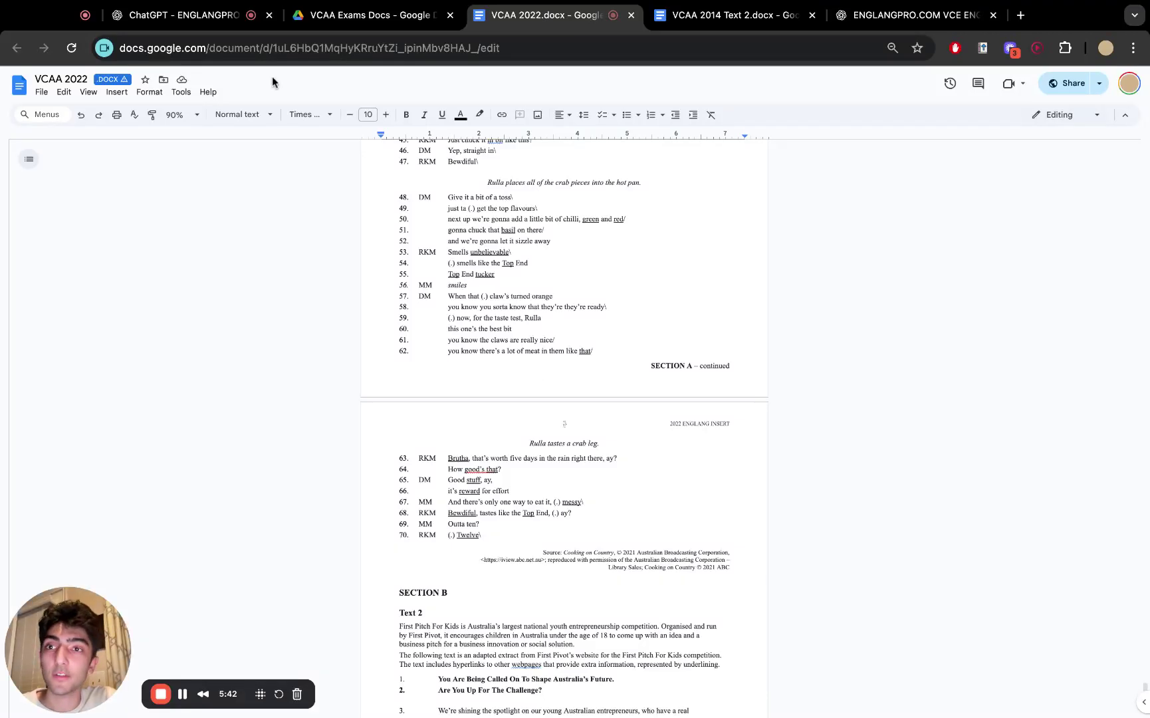
click(183, 14)
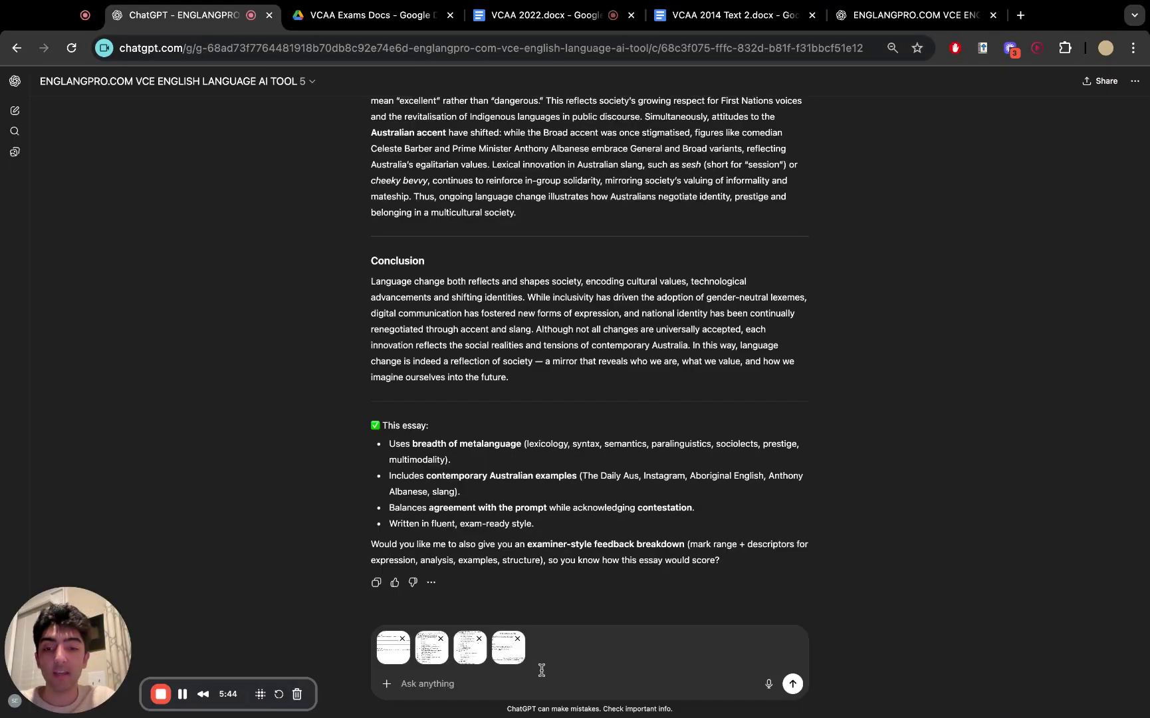
Send a two-paragraph prompt asking to first assess the short answer questions in the first image and then answer them using the transcript in the next 3 images
text(Please first assess the short answer questions in)
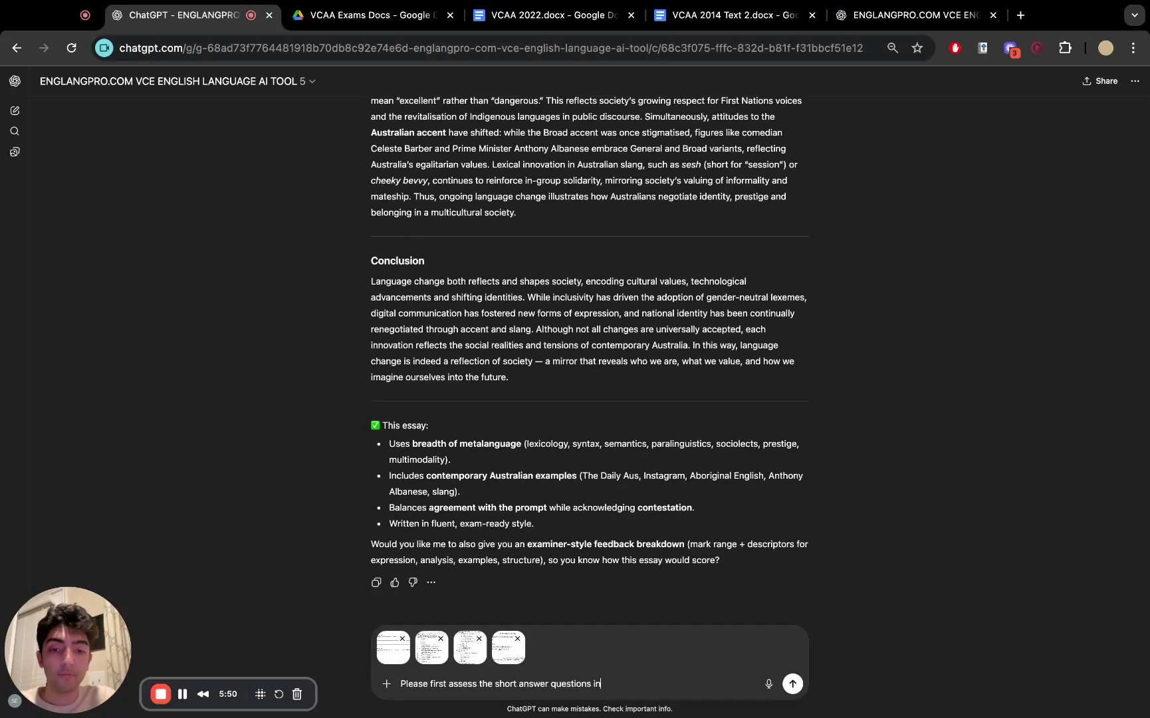
key(shift+Return)
key(shift+Return)
text(A)
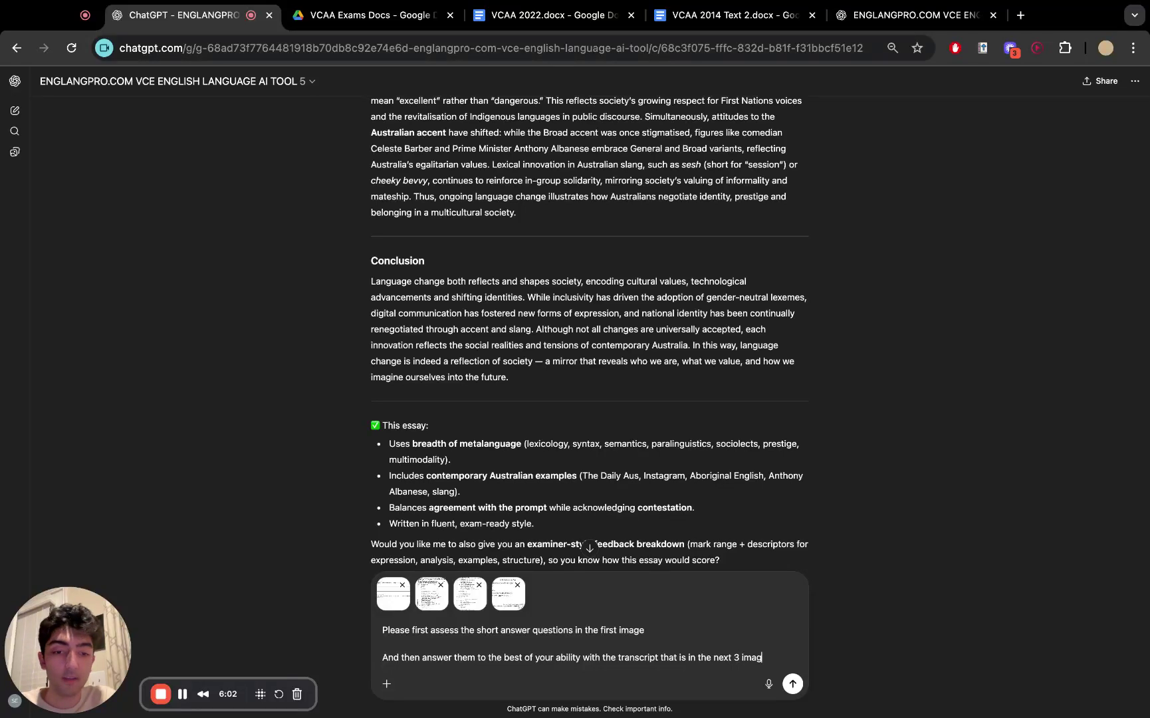
key(Return)
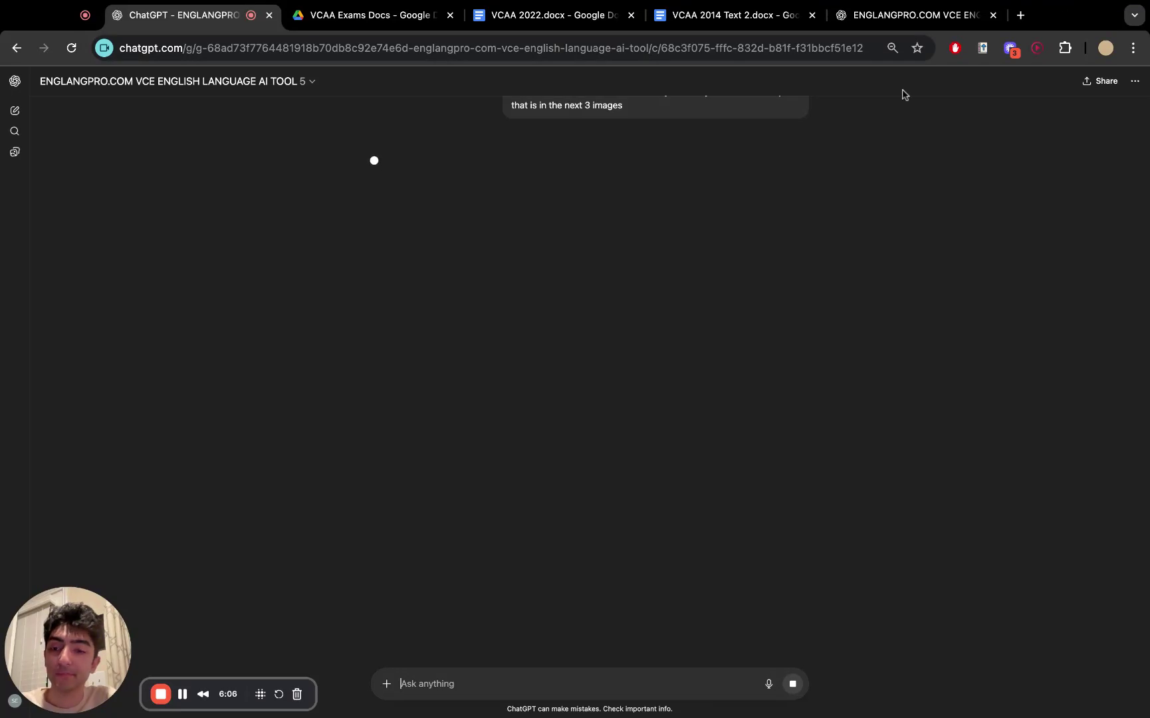
scroll(697, 287, up, 2)
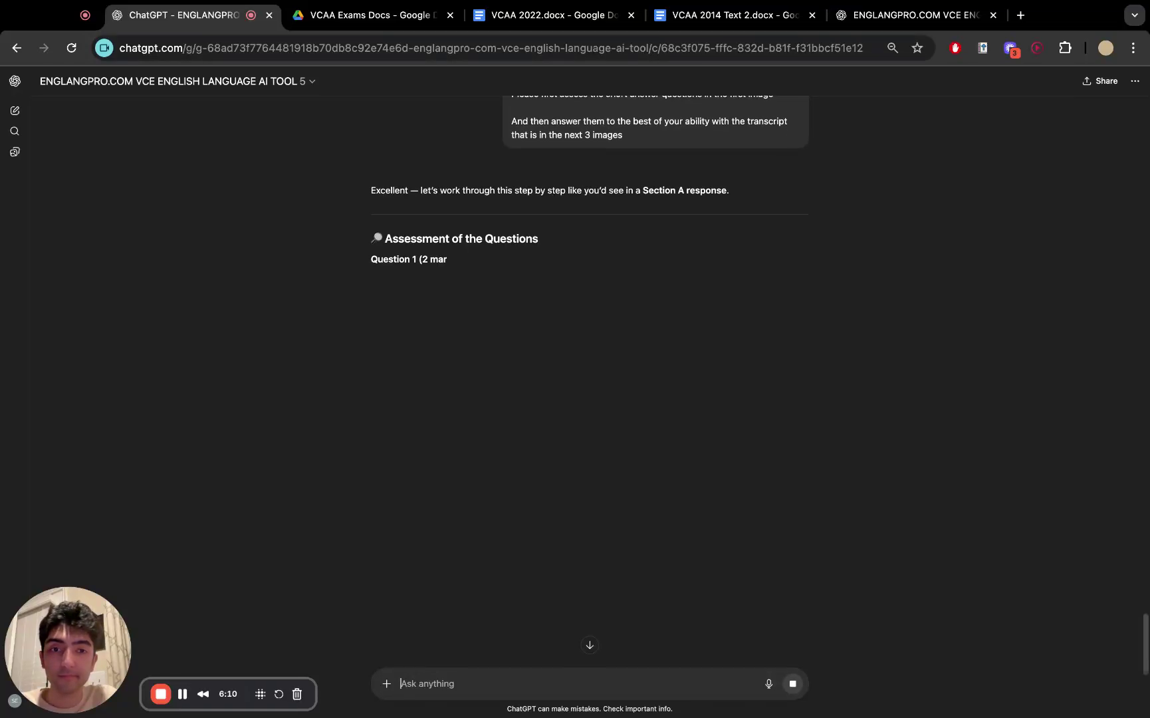
Review the tool's assessment of Question 1, covering the prosodic feature task for lines 39–42 and its answer requirements
drag(524, 271, 421, 270)
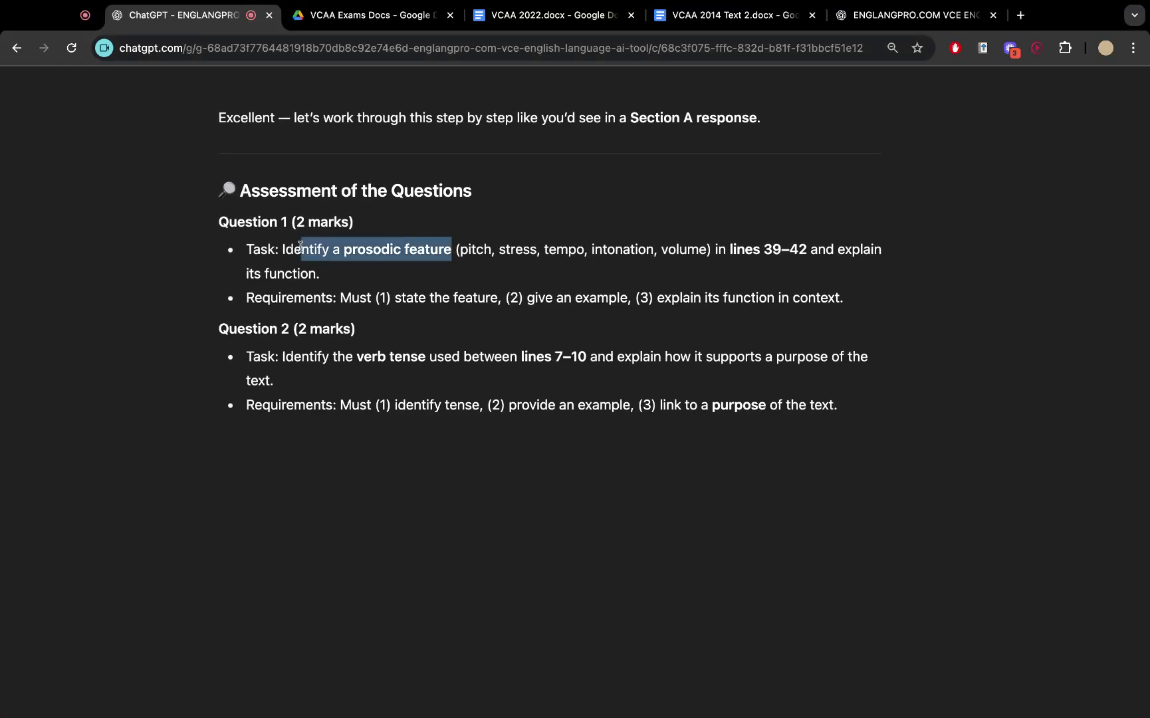
drag(740, 252, 374, 252)
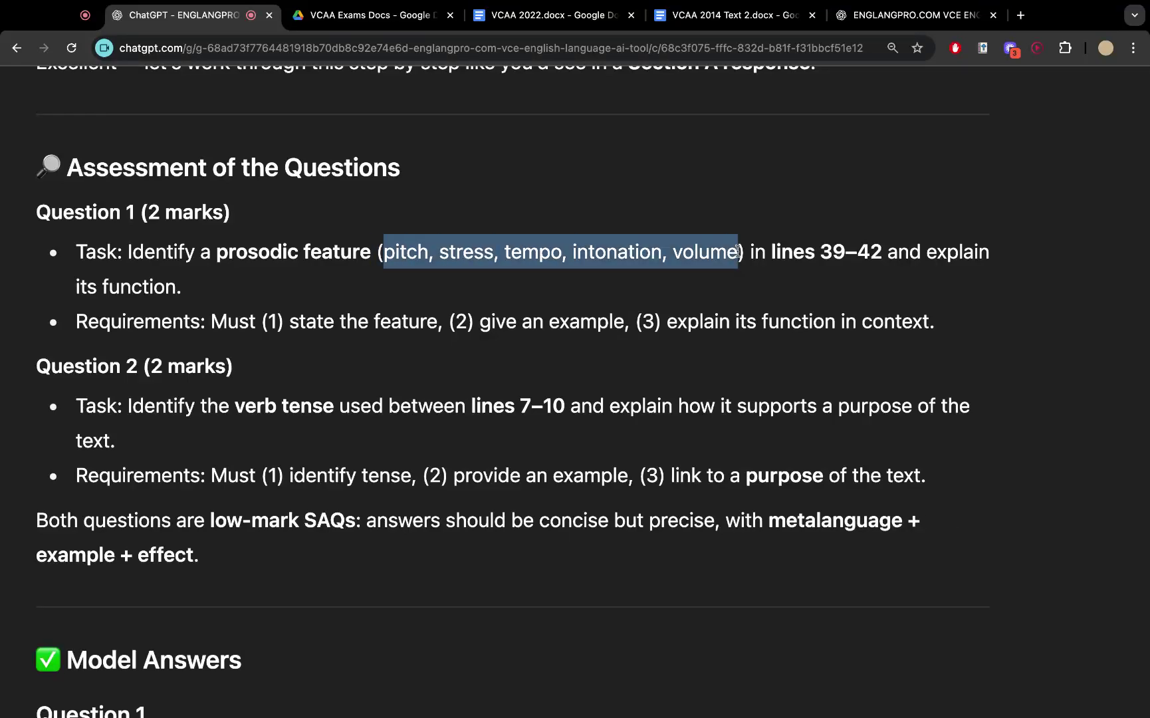
click(442, 321)
key(super+minus)
key(super+minus)
key(super+minus)
key(super+minus)
key(super+minus)
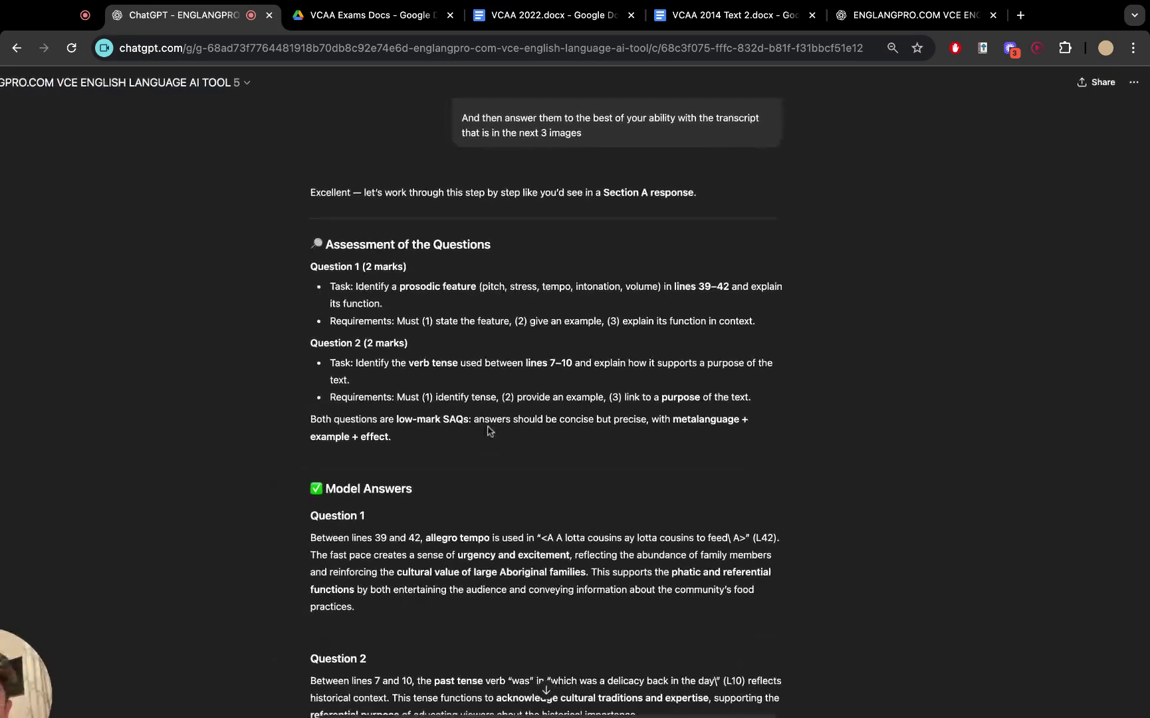
key(super+equal)
key(super+equal)
key(super+equal)
drag(242, 291, 625, 305)
click(909, 267)
drag(883, 290, 623, 291)
click(397, 369)
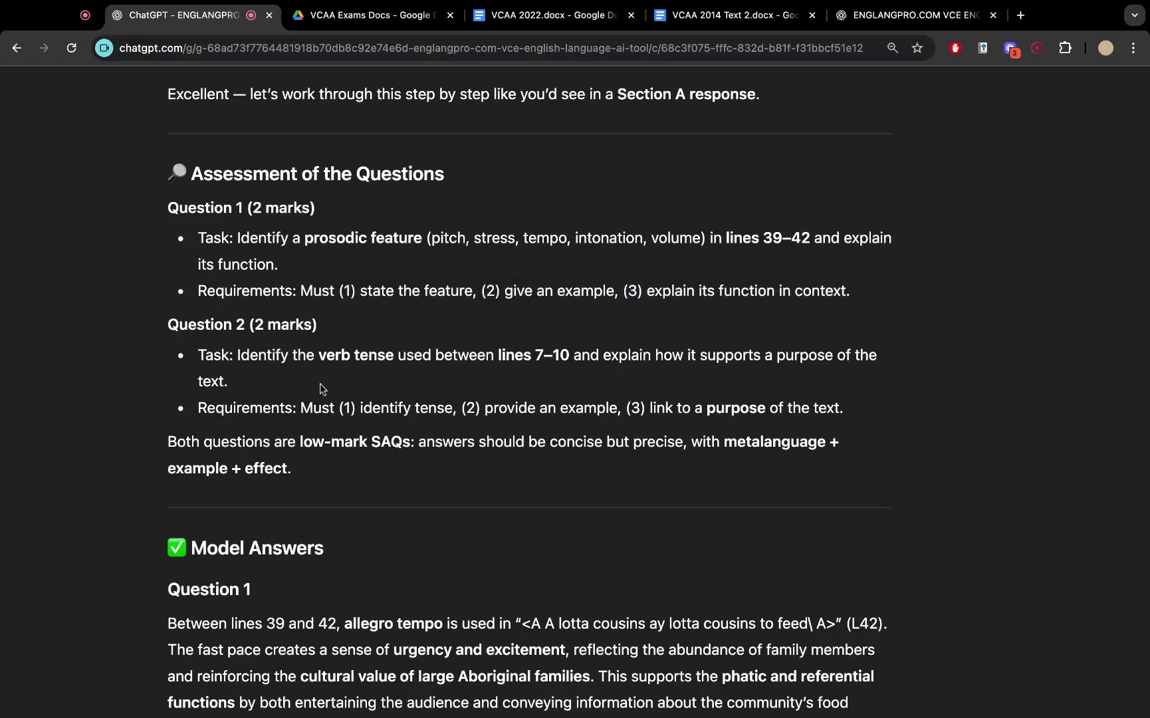
Review the assessment of Question 2, covering the verb tense task for lines 7–10 and its answer requirements
drag(306, 359, 396, 360)
click(401, 360)
drag(438, 401, 364, 405)
click(380, 404)
drag(641, 410, 489, 410)
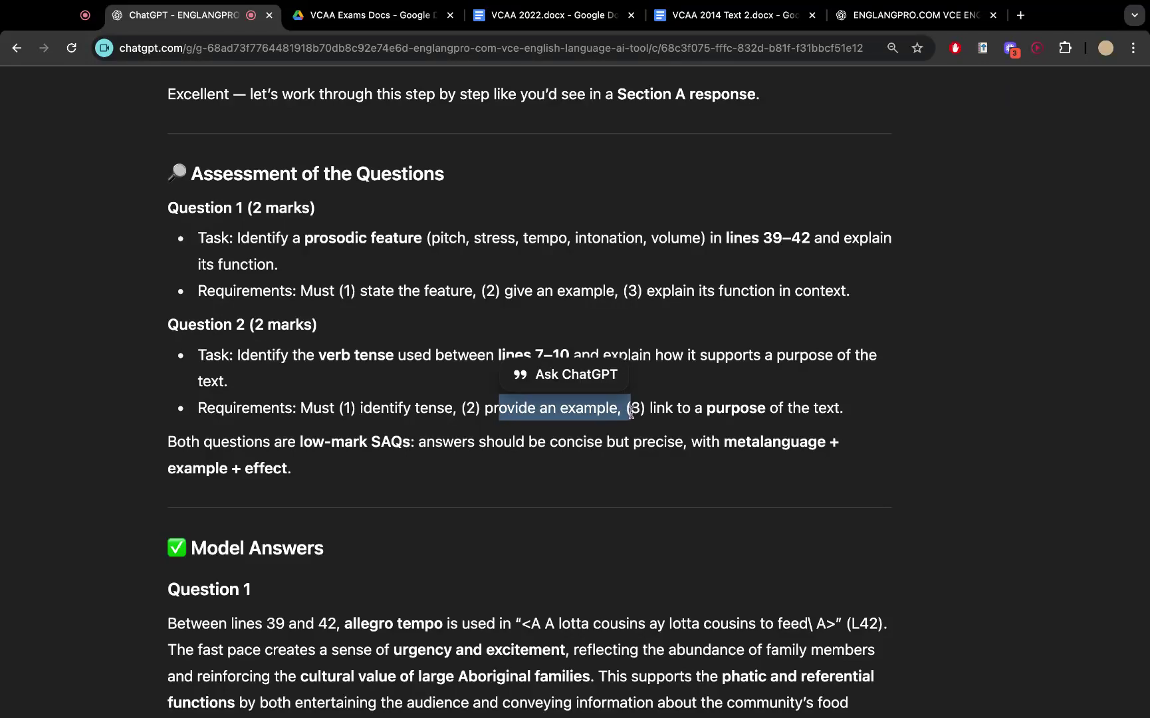
click(655, 425)
Examine the model answer to Question 1, including its line references, metalanguage, quoted example and explained effect
scroll(655, 425, down, 5)
scroll(655, 426, down, 3)
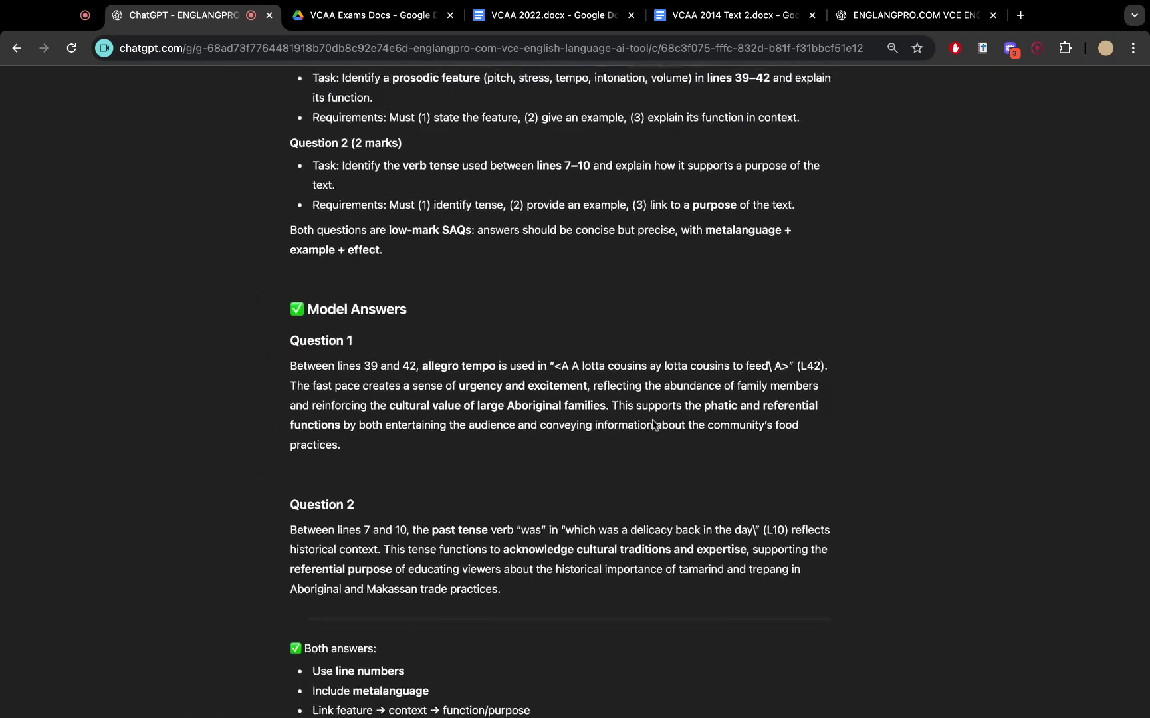
scroll(655, 426, down, 2)
scroll(589, 248, up, 5)
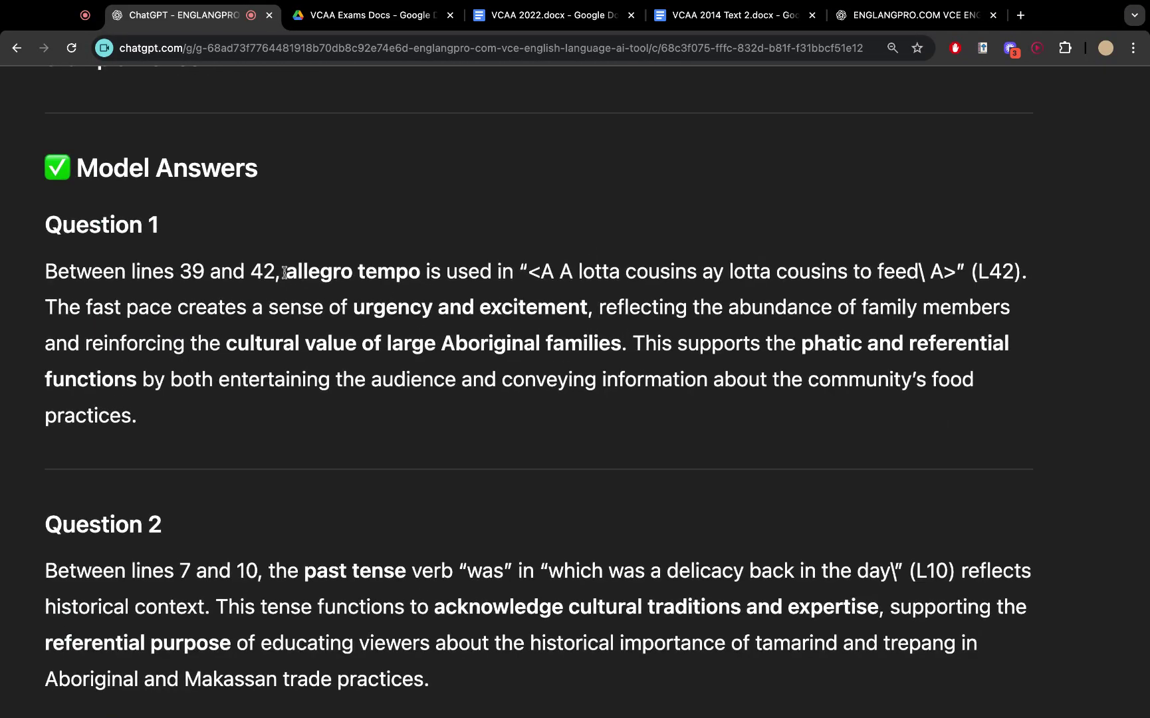
drag(283, 272, 138, 268)
click(108, 257)
drag(430, 283, 291, 284)
click(290, 284)
drag(930, 277, 1021, 286)
click(1020, 286)
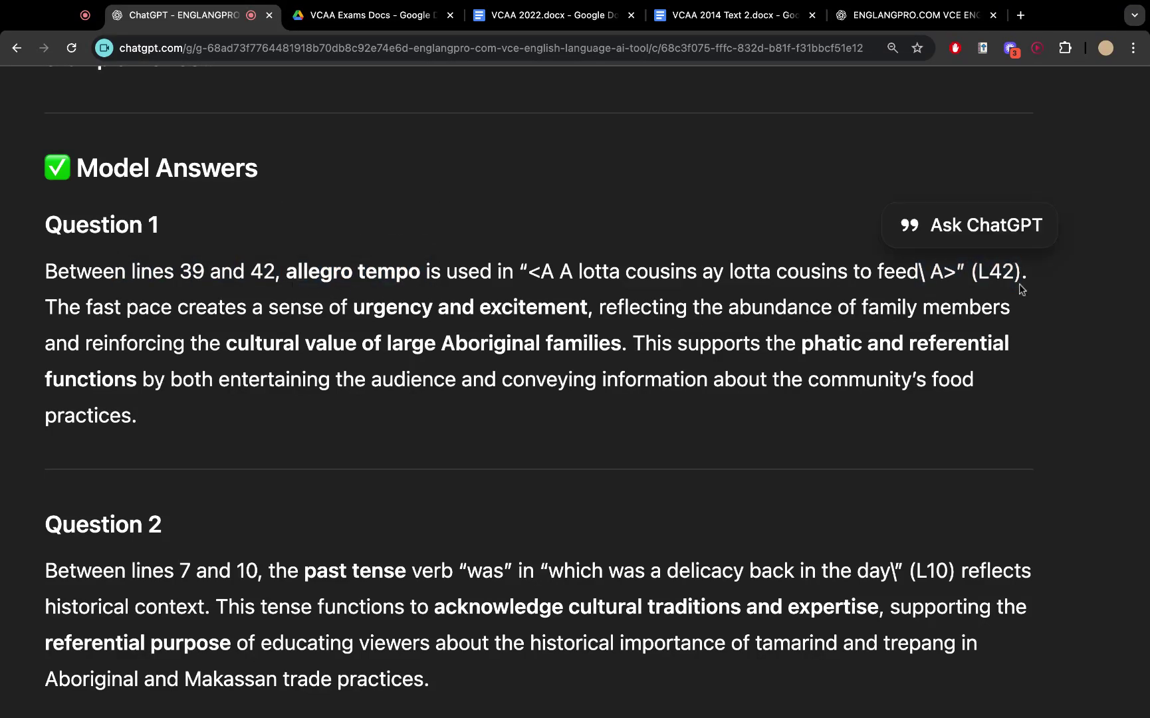
drag(330, 322, 598, 328)
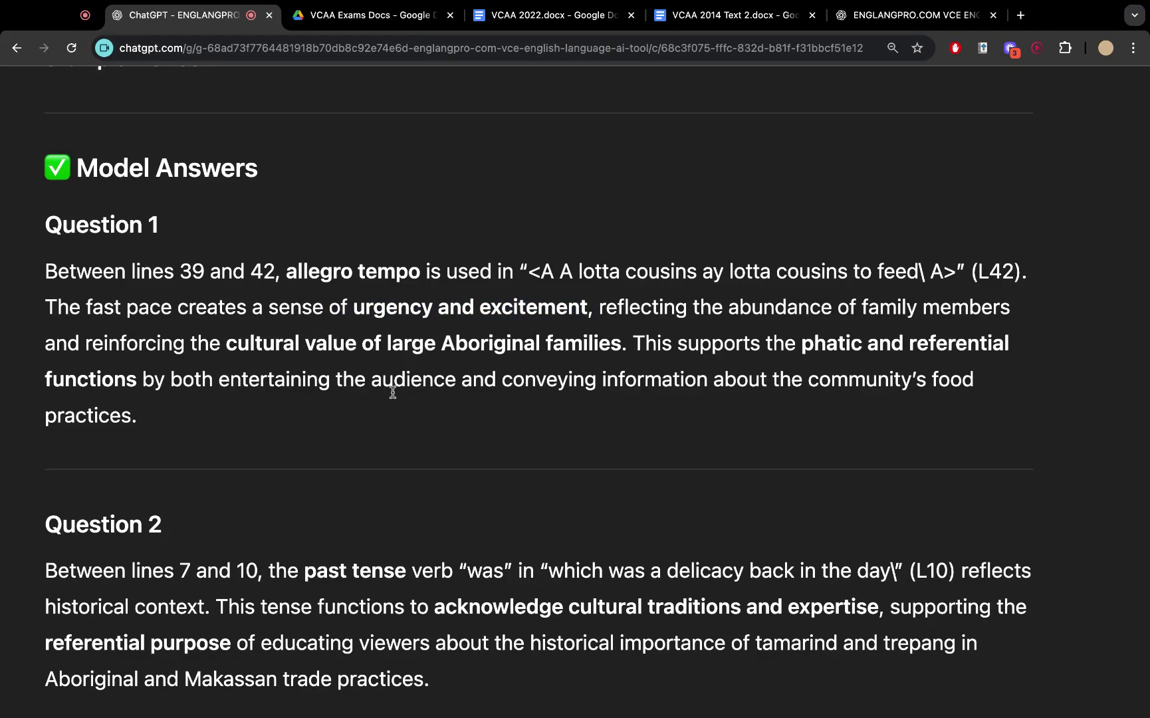
Examine the model answer to Question 2 and compare it with the question's wording in the VCAA 2022 exam document
scroll(393, 392, down, 5)
scroll(393, 462, up, 5)
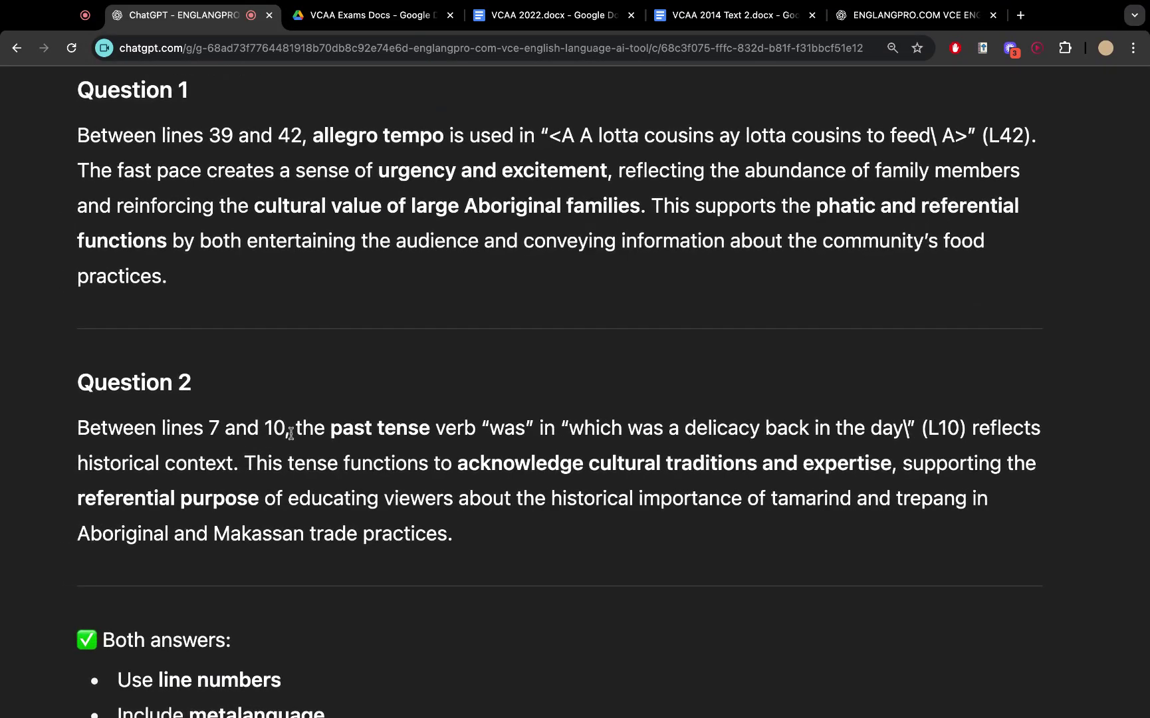
drag(291, 432, 162, 432)
click(167, 432)
click(510, 16)
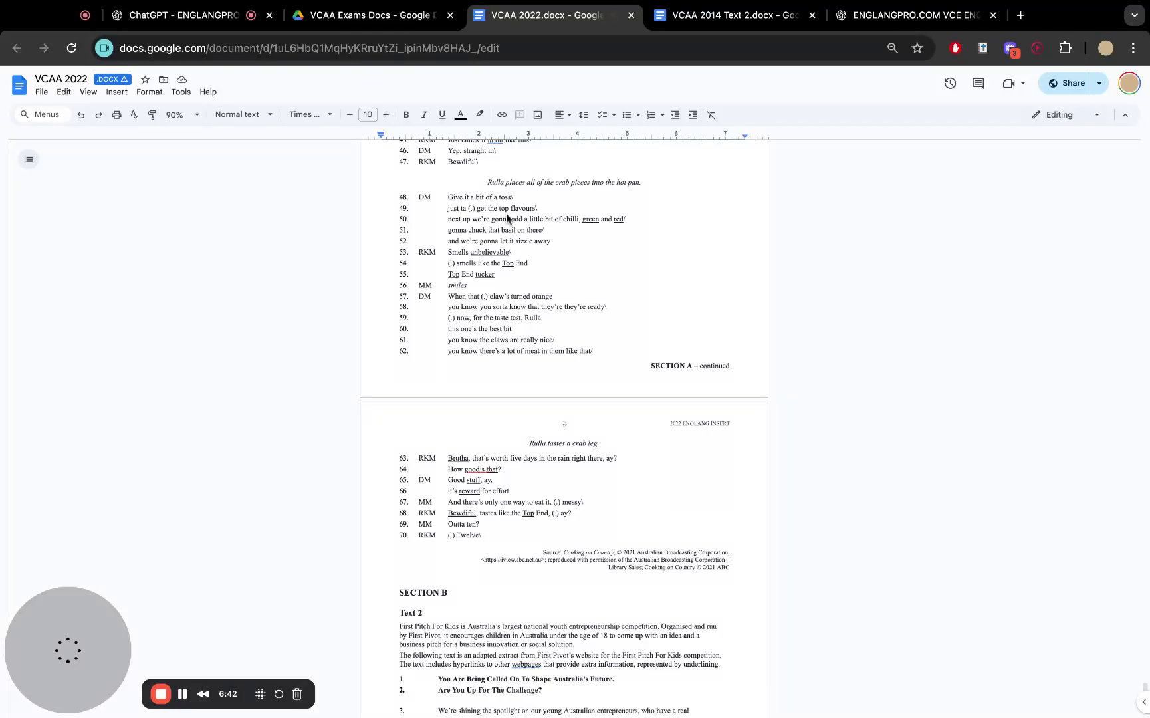
scroll(506, 218, down, 1)
scroll(583, 324, down, 20)
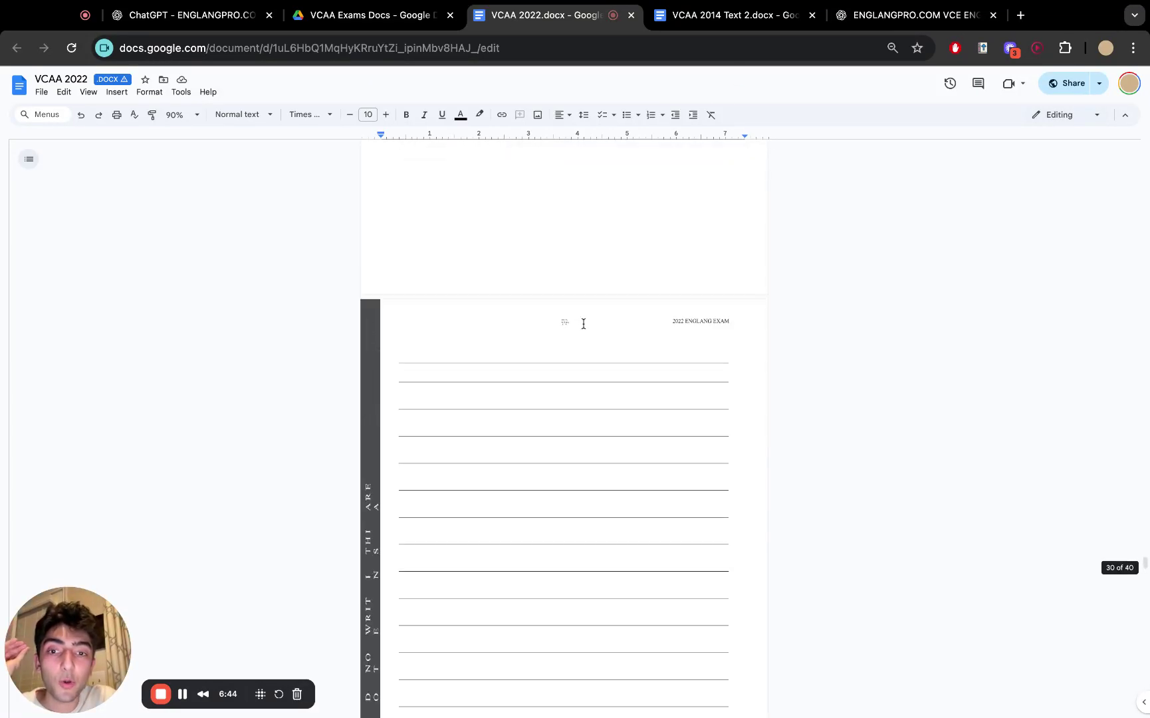
scroll(583, 324, up, 20)
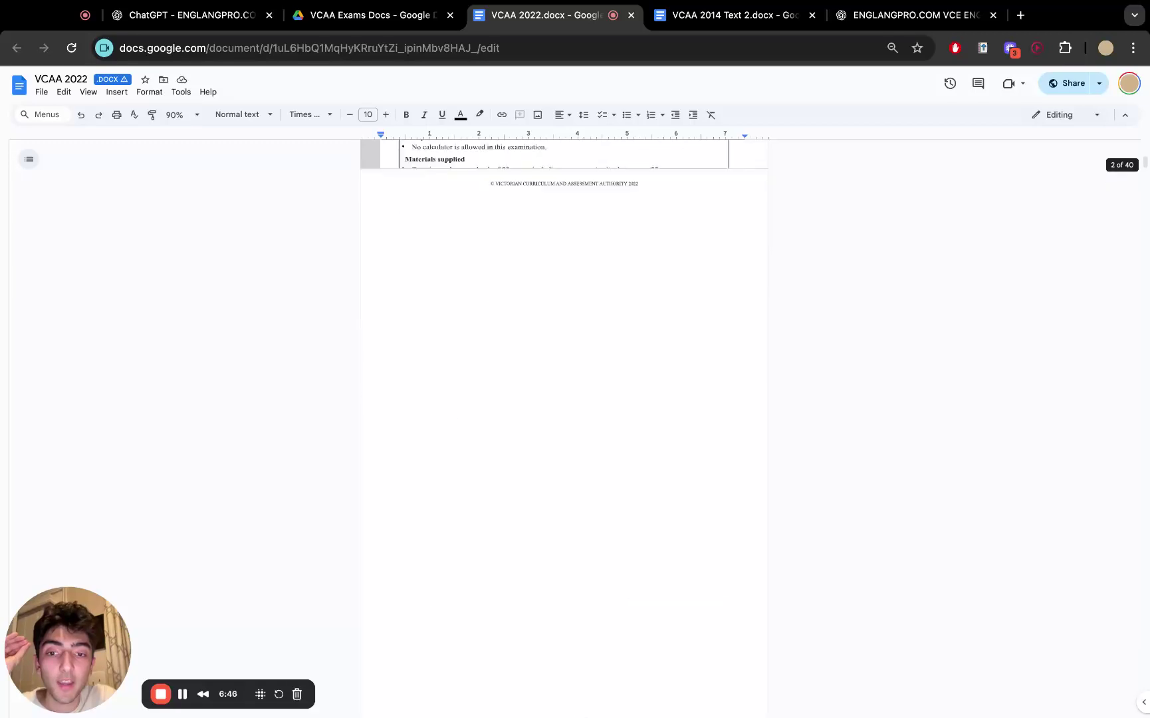
scroll(565, 392, up, 10)
scroll(565, 391, down, 20)
scroll(570, 202, up, 5)
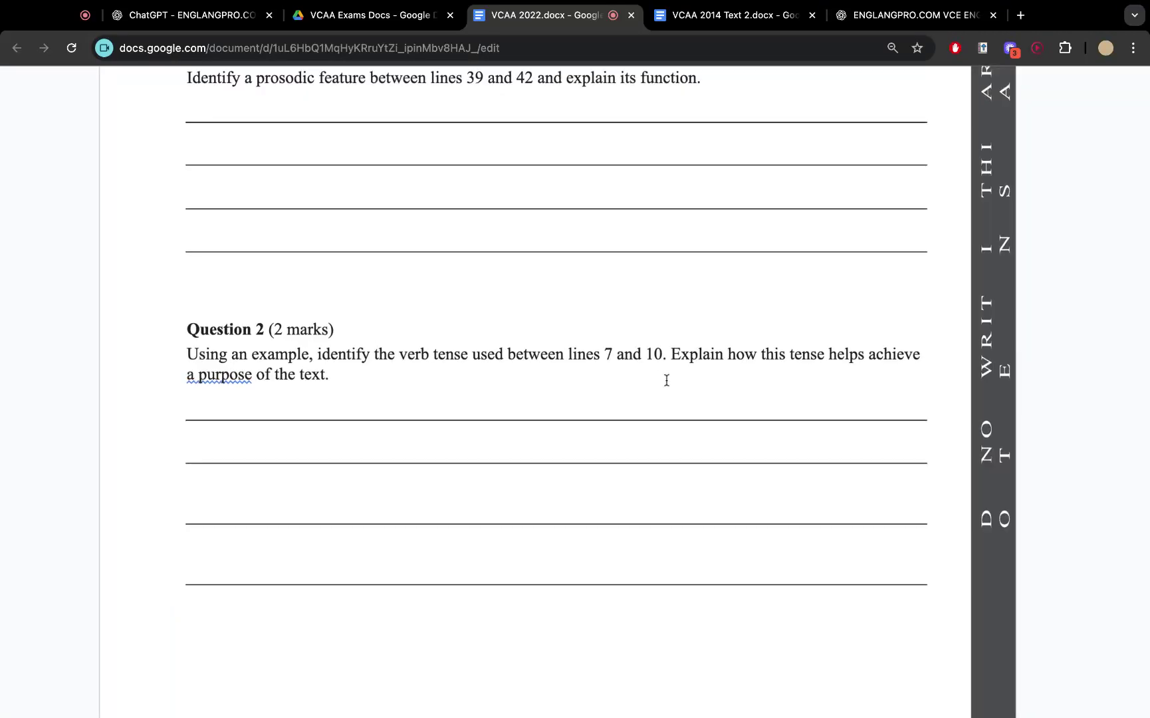
click(193, 16)
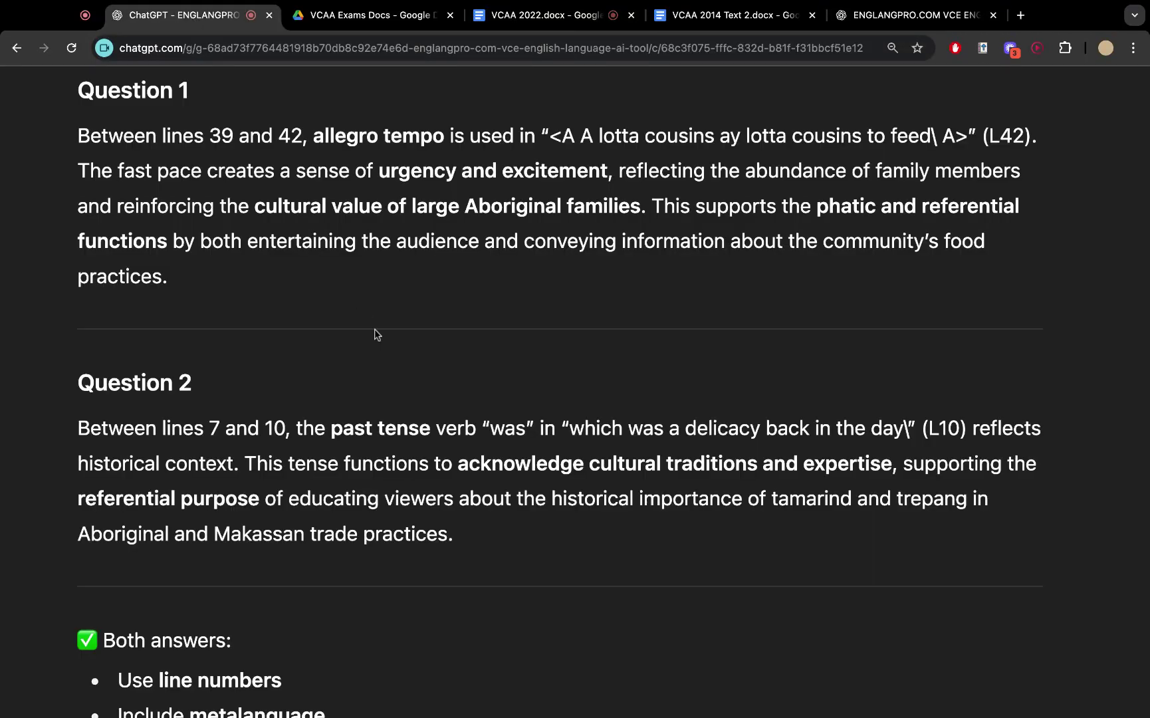
scroll(490, 505, down, 10)
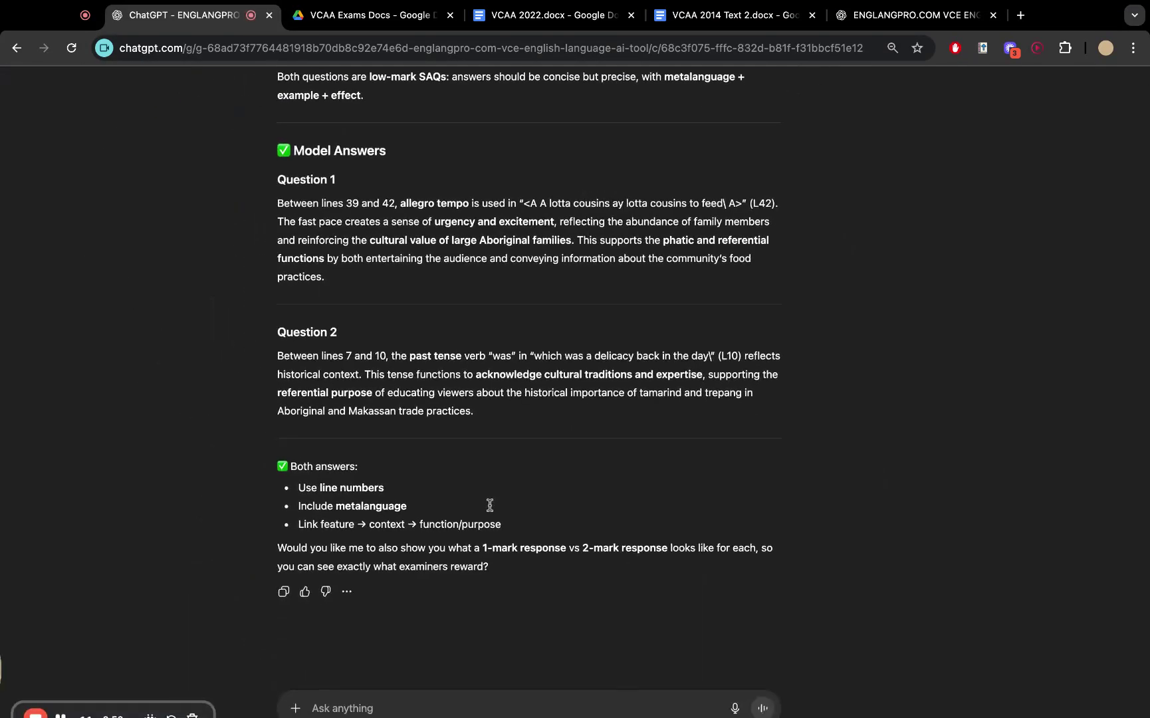
Find the 5-mark Question 5 in the VCAA 2022 exam document and attach a screenshot of it to the chat
click(528, 14)
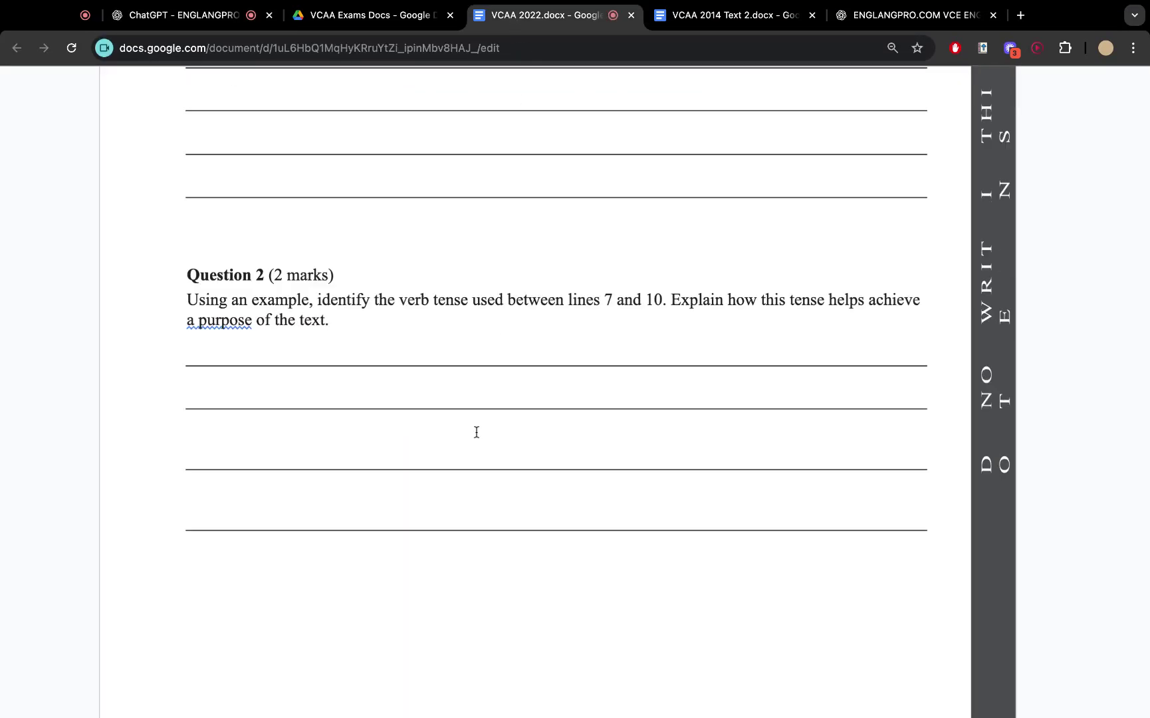
scroll(477, 432, down, 10)
scroll(476, 432, down, 10)
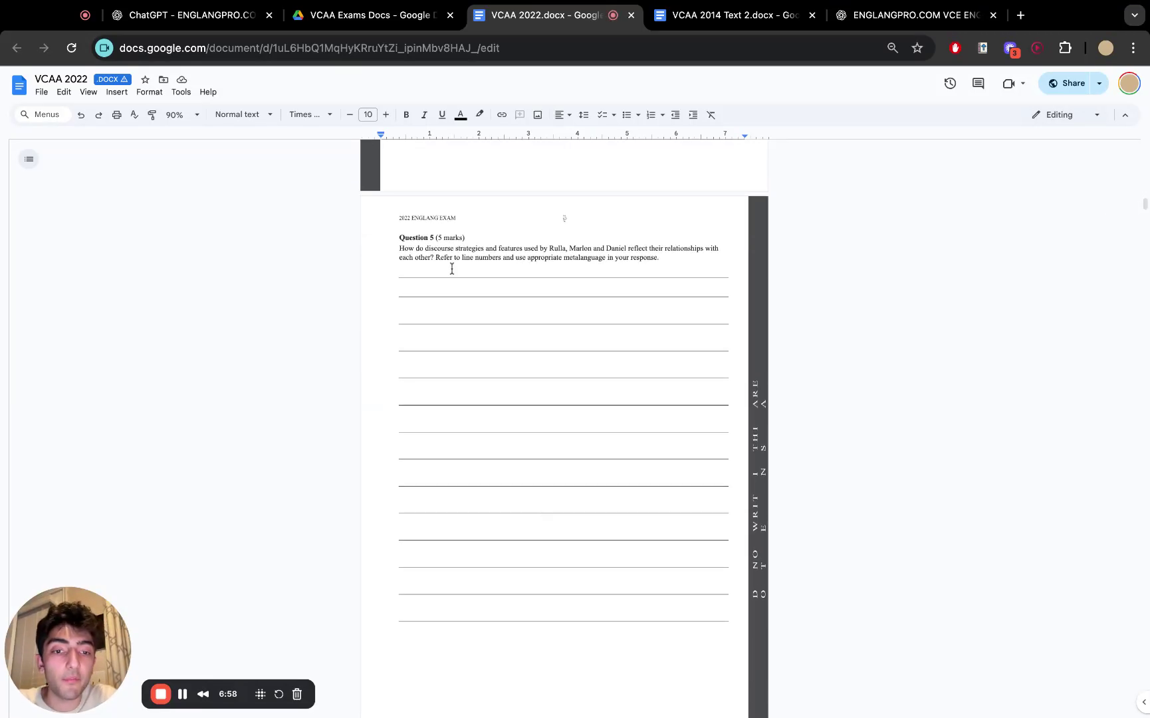
click(189, 14)
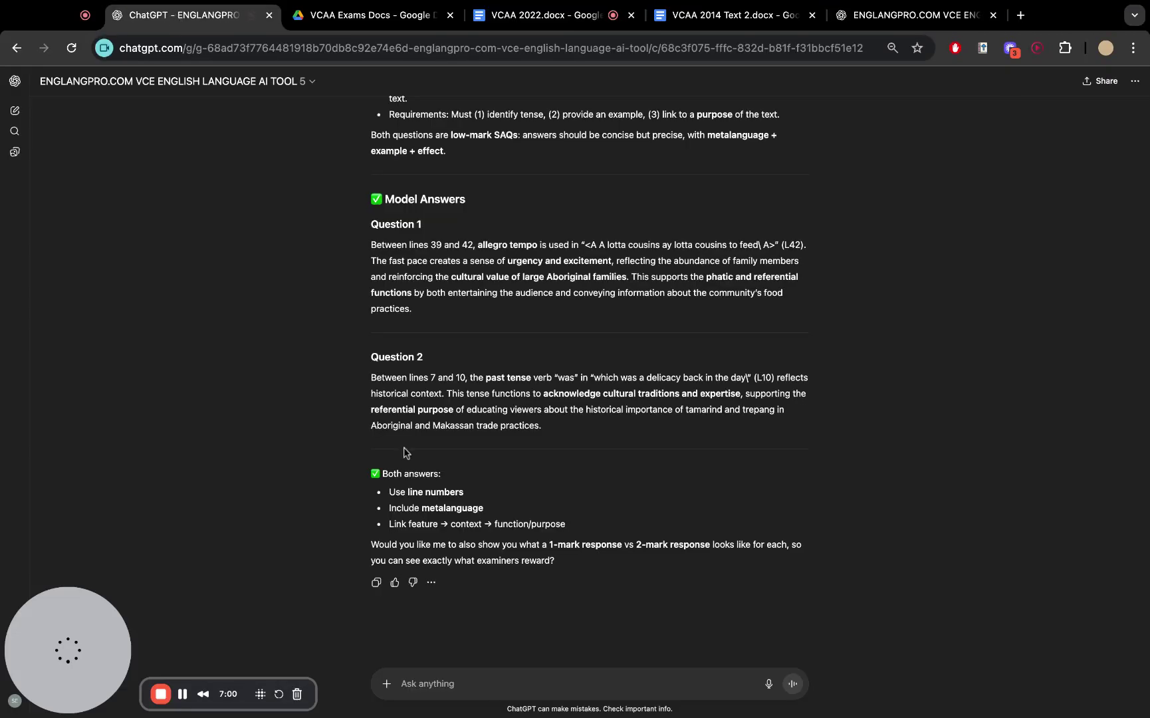
click(482, 682)
key(super+v)
Write the prompt "now please answer this 5 mark question" in the chat
text(now pl)
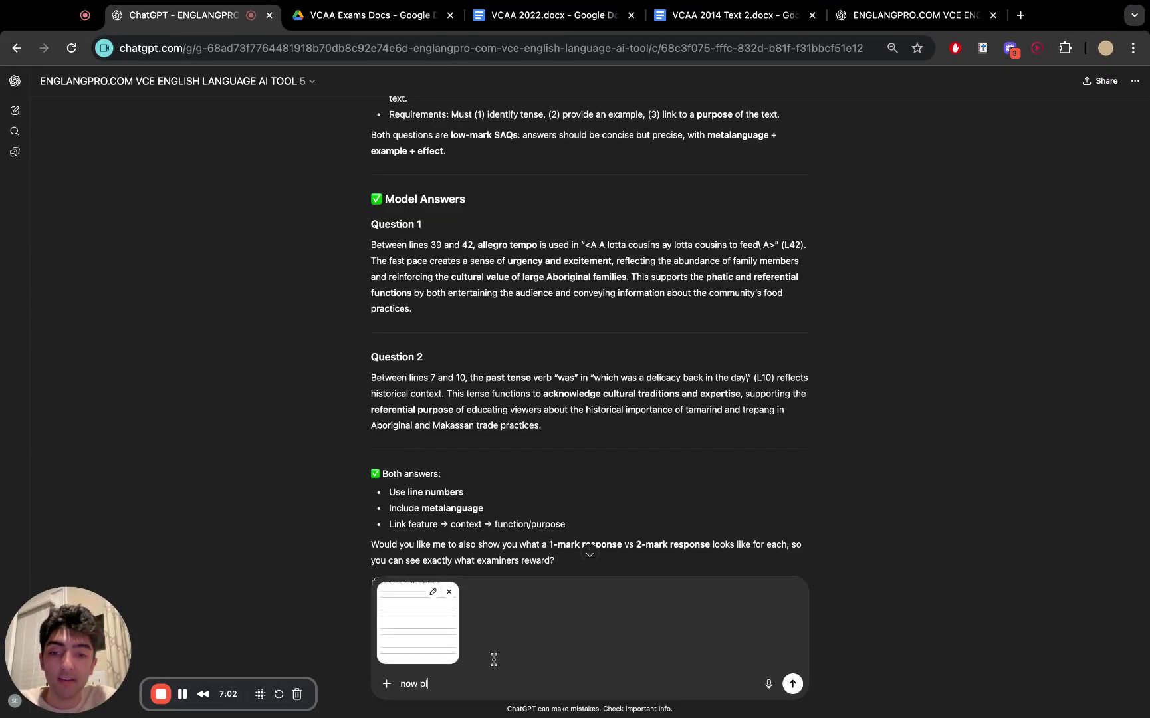
text(ease answer this 5 m)
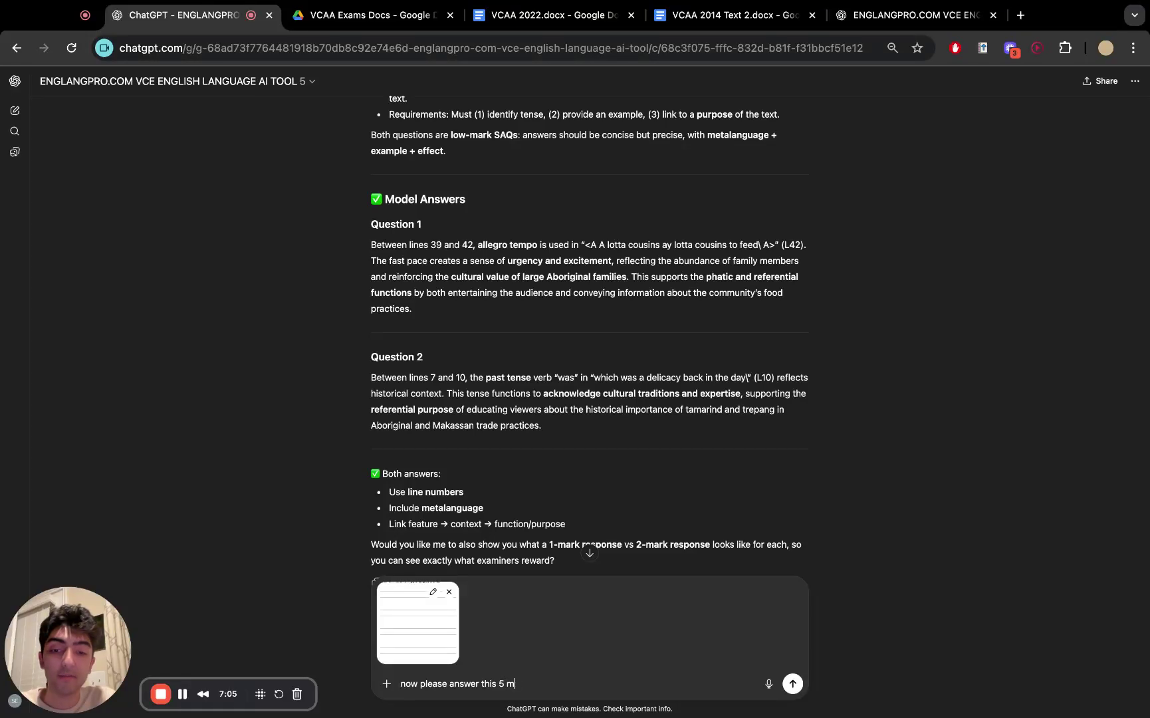
text(ark question)
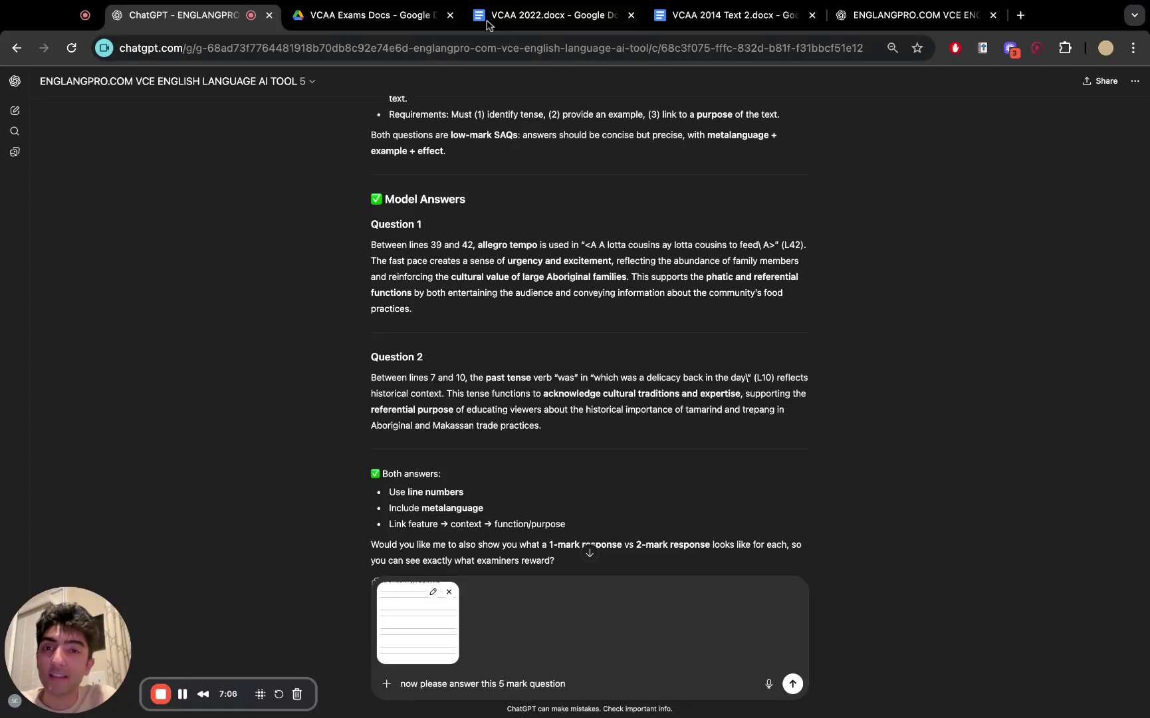
Find the Text 1 transcript in the exam insert and attach a screenshot of its first page, lines 1 to 20, to the prompt
click(487, 24)
scroll(484, 350, up, 15)
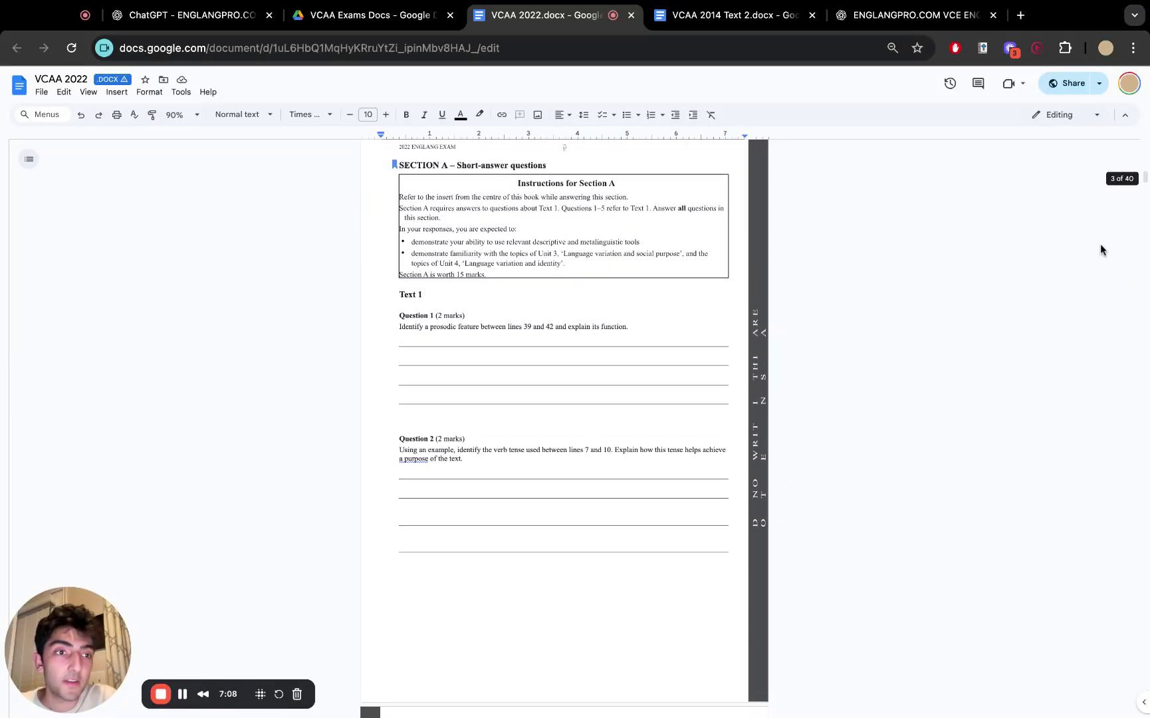
scroll(1101, 246, down, 2)
drag(1144, 184, 1145, 579)
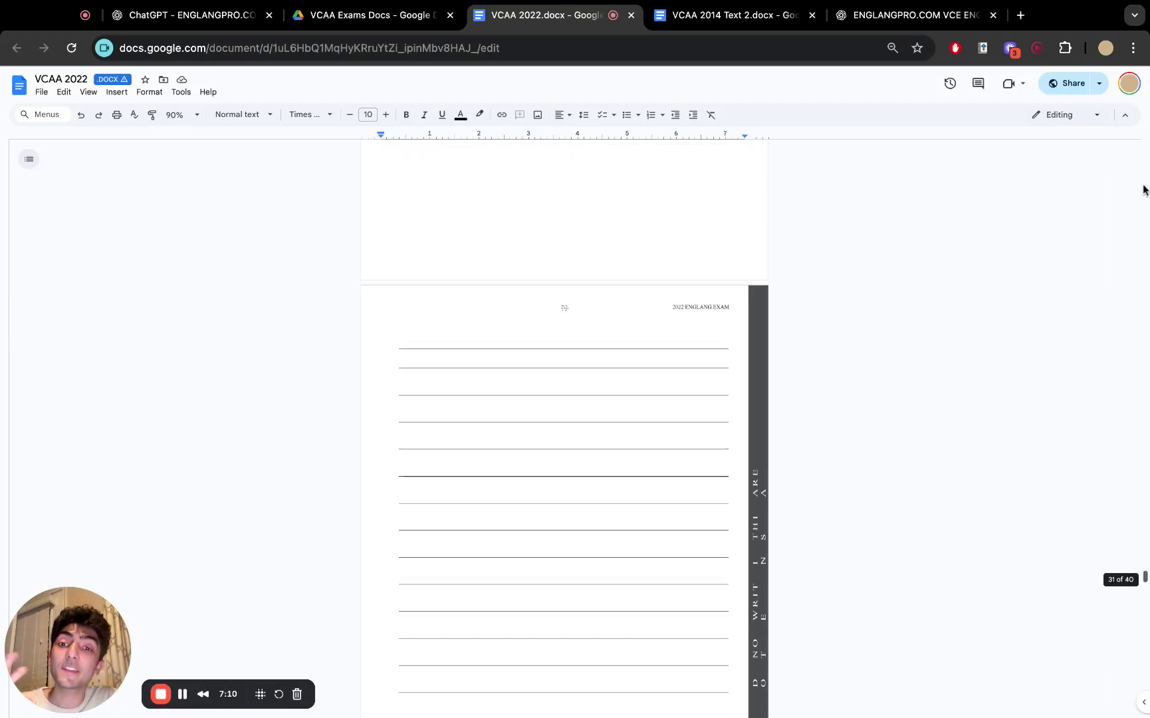
scroll(1145, 189, down, 20)
scroll(884, 342, up, 10)
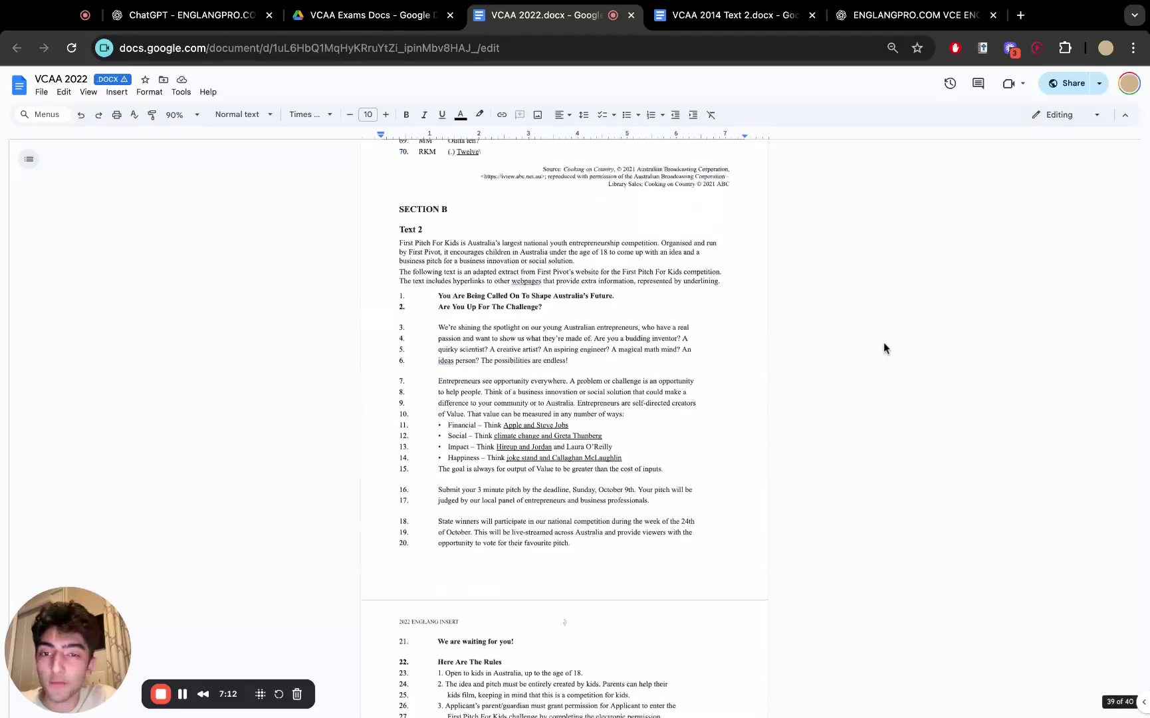
scroll(883, 341, up, 12)
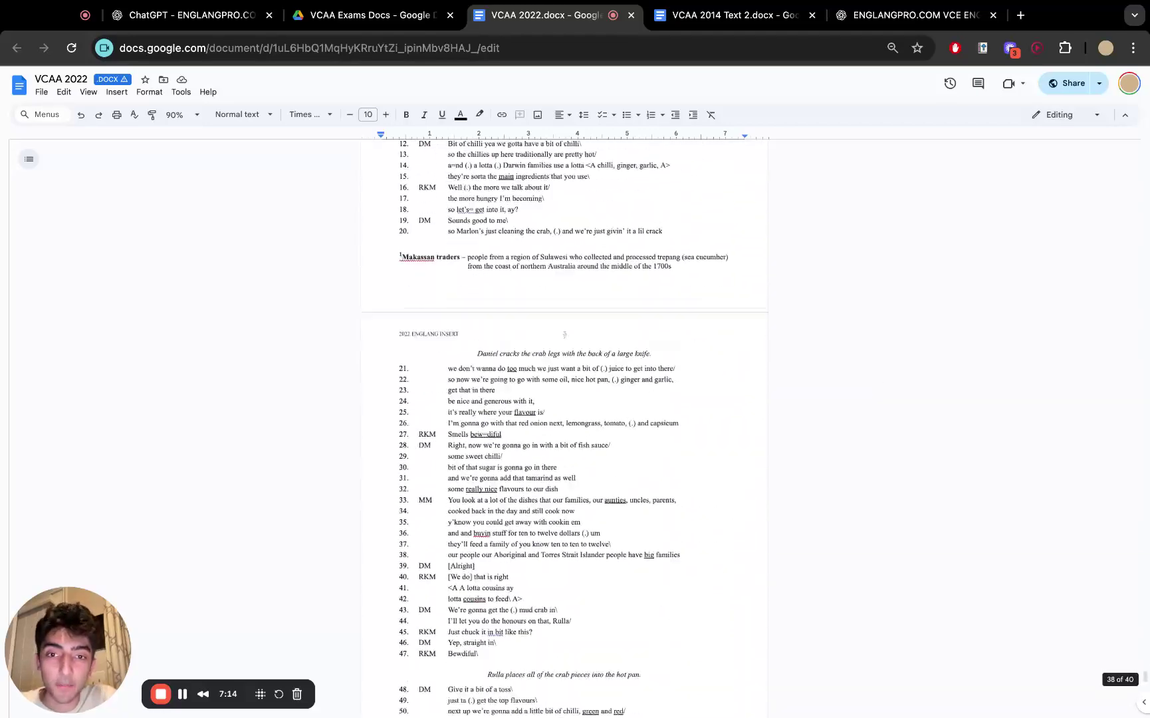
scroll(764, 302, up, 5)
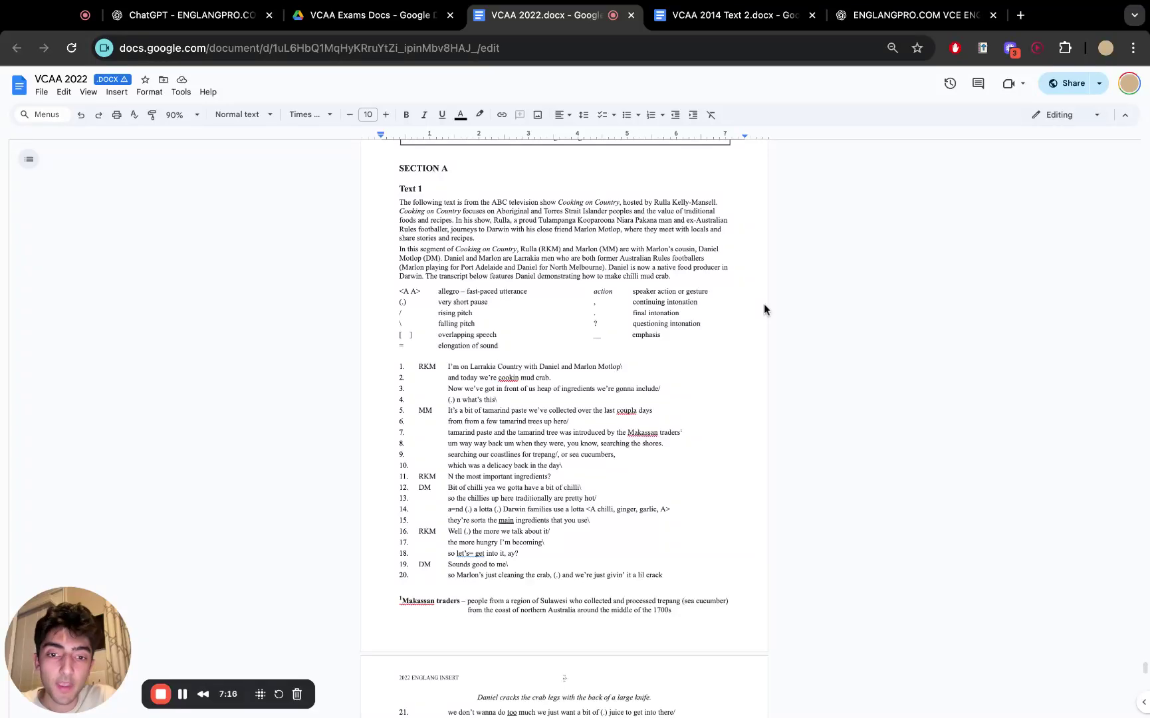
click(193, 14)
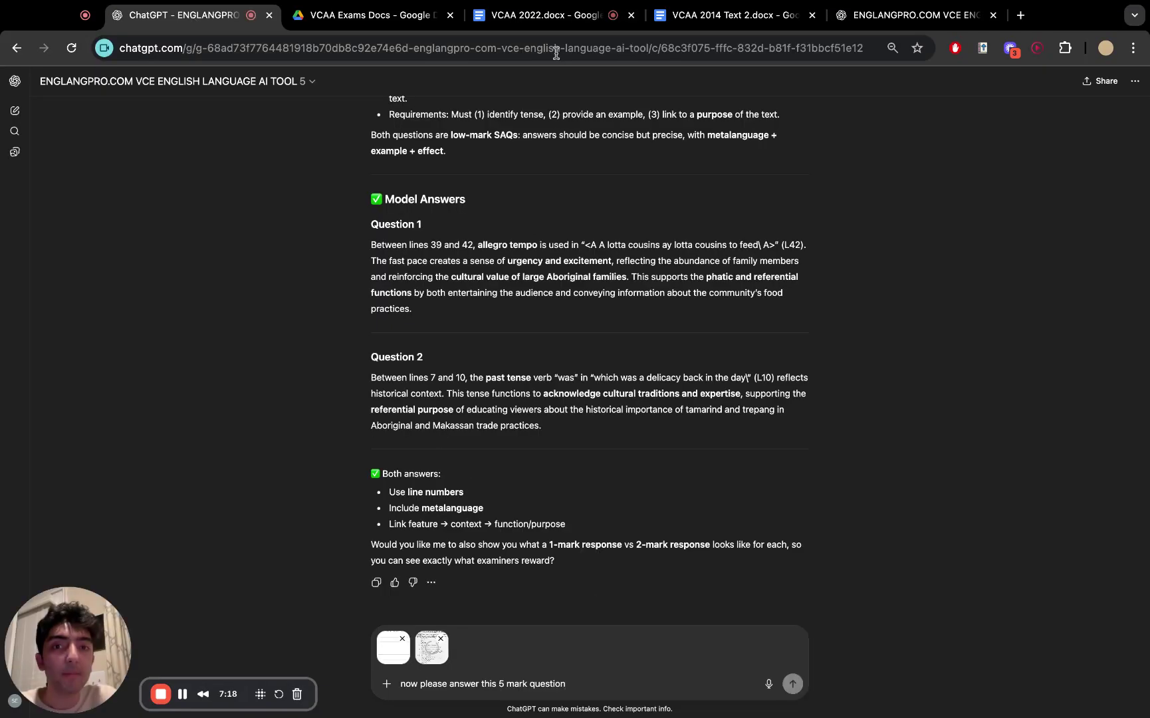
Attach screenshots of transcript lines 21 to 62 and lines 63 to 70, and send the 5-mark question prompt
click(528, 15)
scroll(483, 383, down, 5)
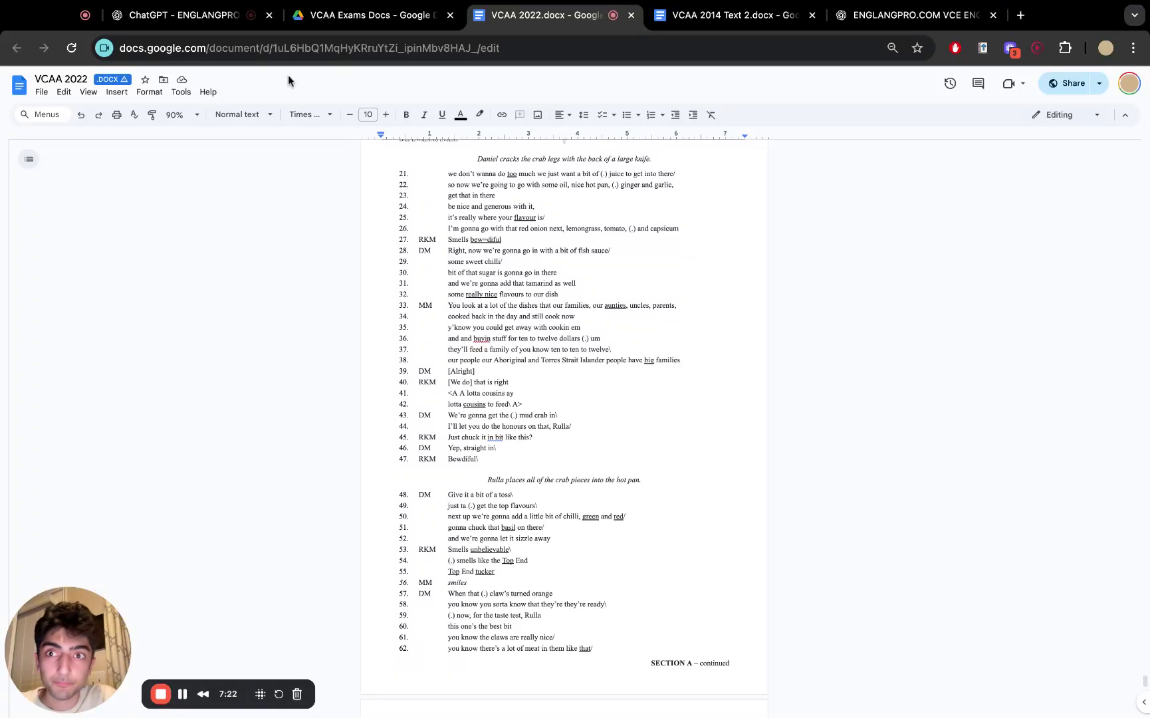
click(186, 15)
click(538, 15)
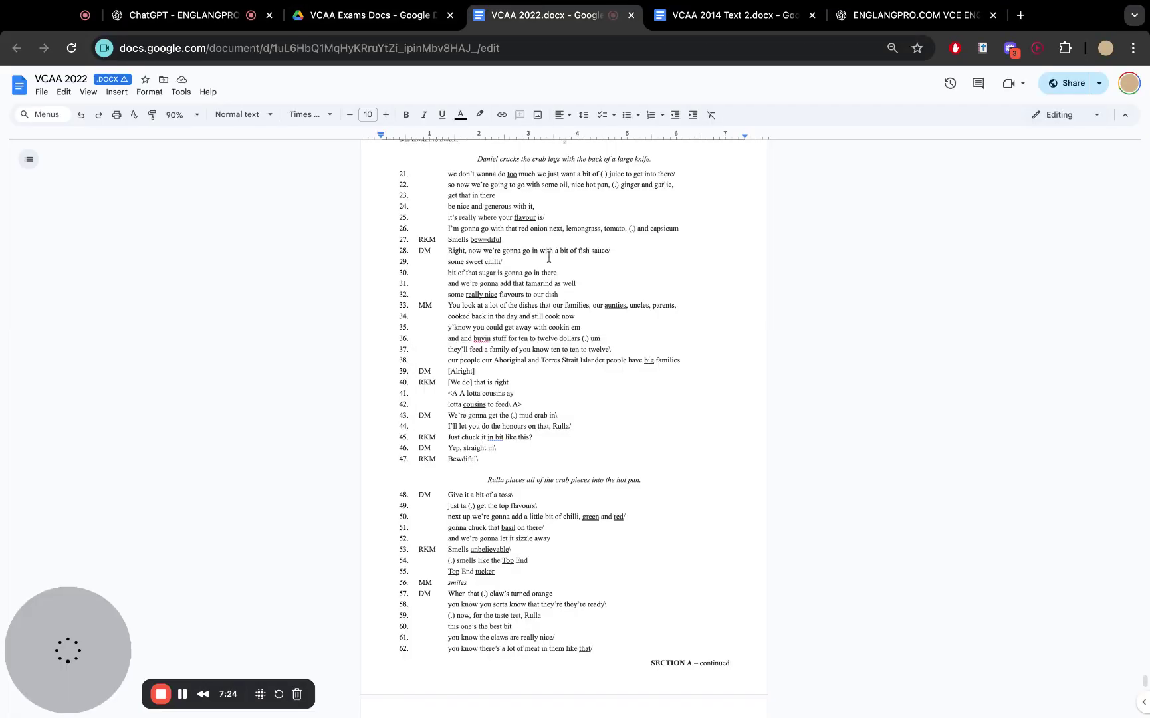
scroll(549, 257, down, 8)
scroll(538, 257, up, 1)
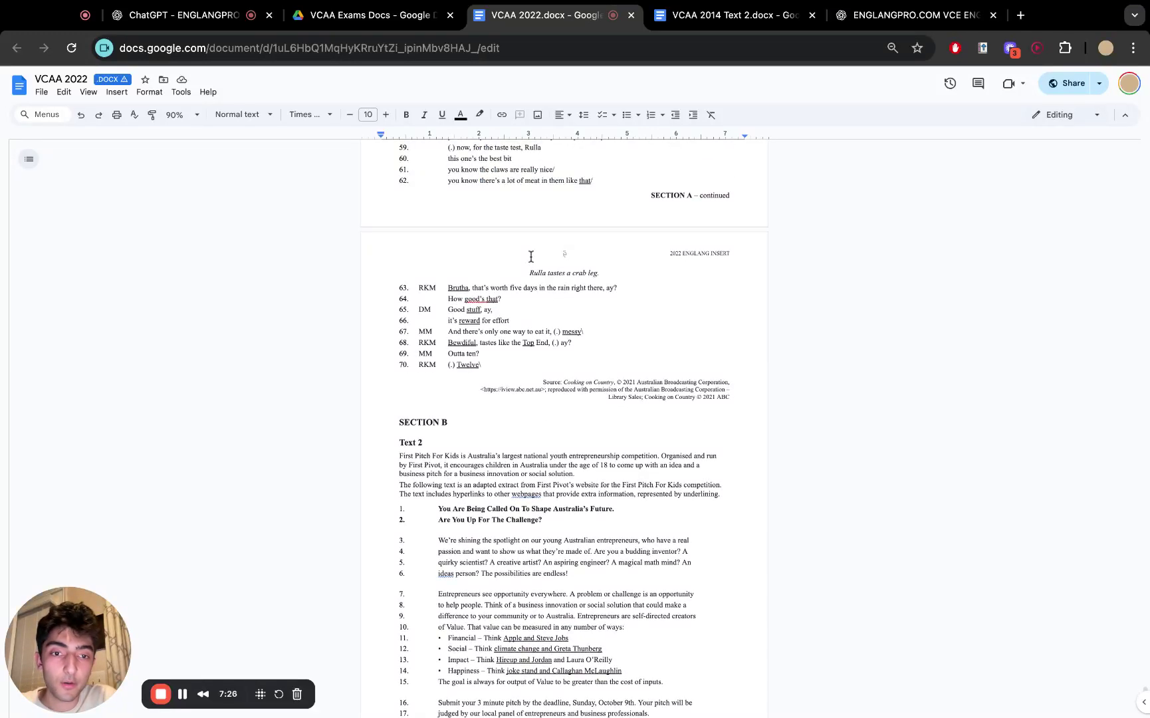
click(180, 14)
key(super+v)
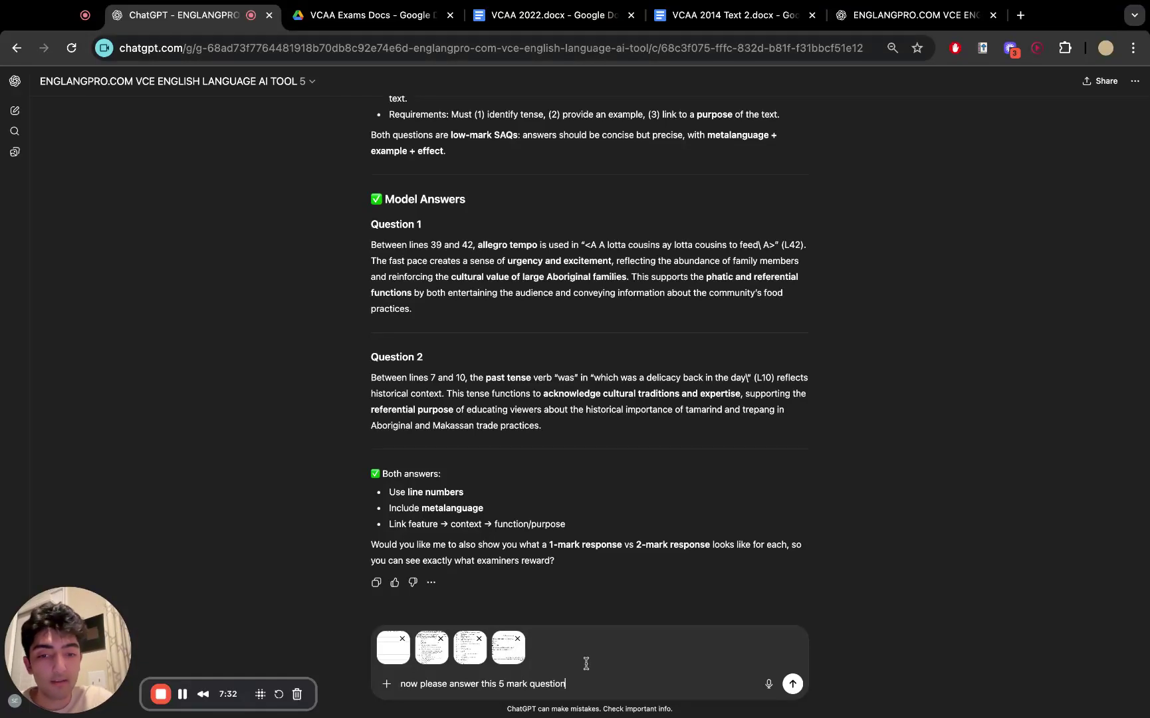
key(Return)
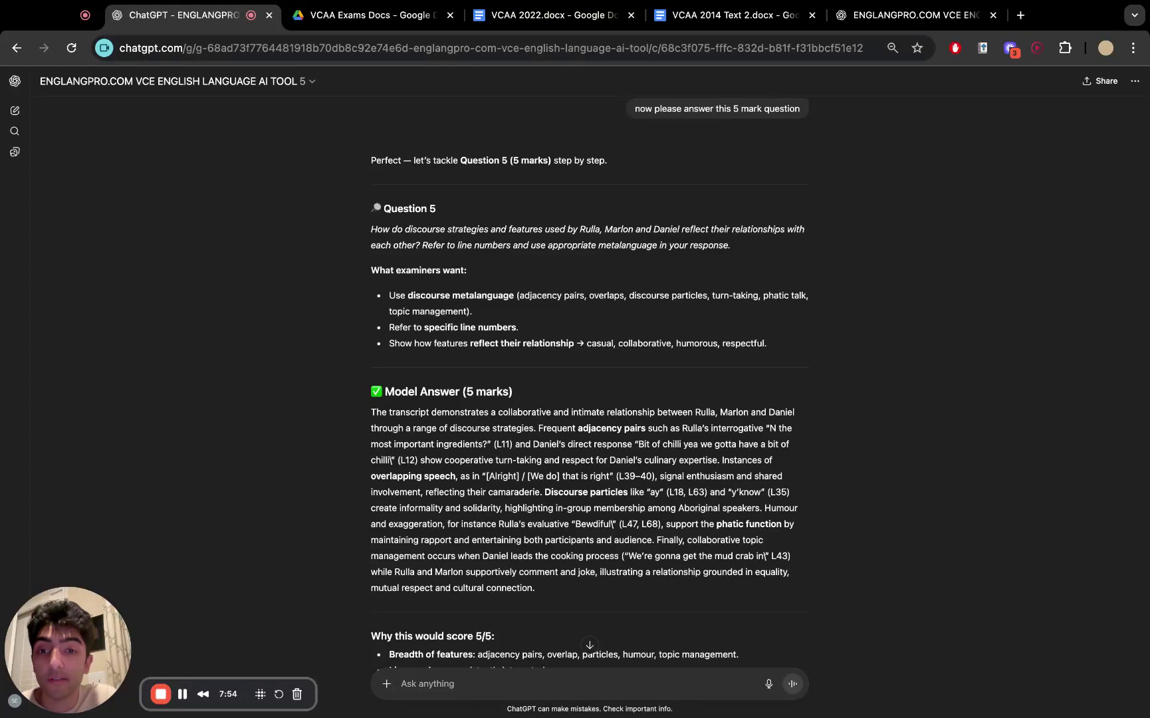
Review the response's breakdown of Question 5, focusing on the discourse metalanguage and line references examiners want
scroll(619, 232, up, 5)
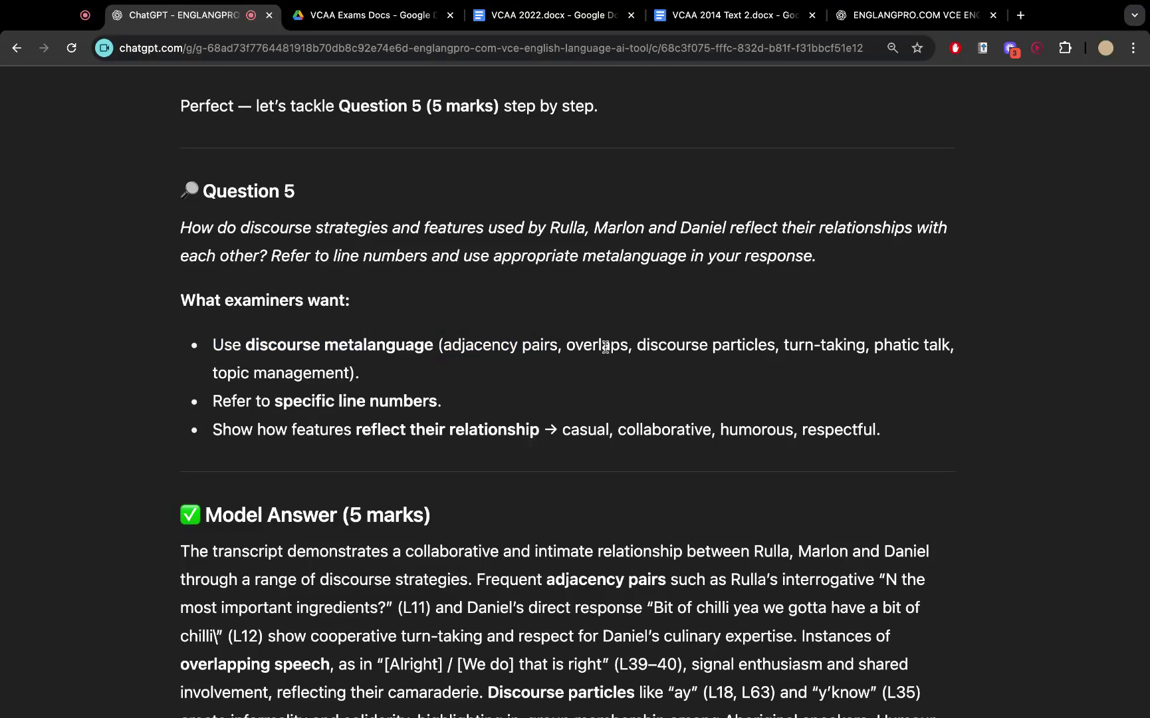
double_click(740, 346)
click(740, 347)
drag(396, 383, 185, 380)
click(362, 413)
scroll(354, 439, down, 1)
drag(480, 316, 202, 309)
click(405, 373)
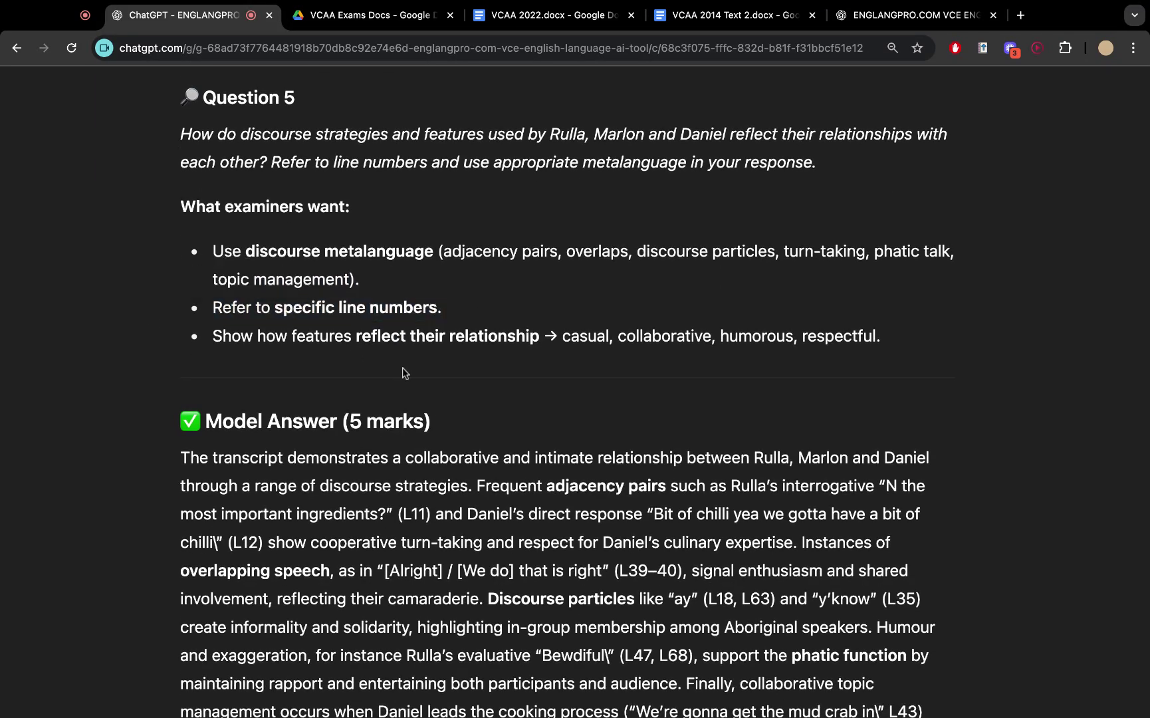
Highlight the examiner requirement that features reflect the speakers' relationship, including its descriptors casual, collaborative, humorous and respectful
drag(556, 337, 294, 336)
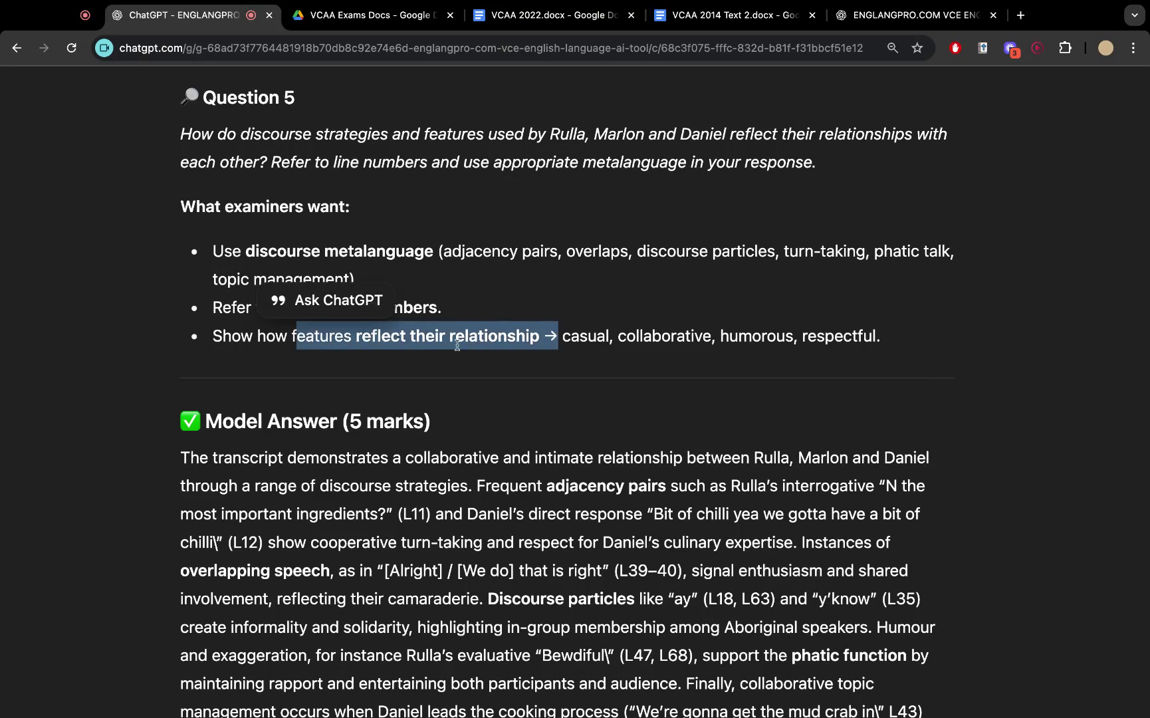
click(539, 365)
drag(561, 337, 628, 339)
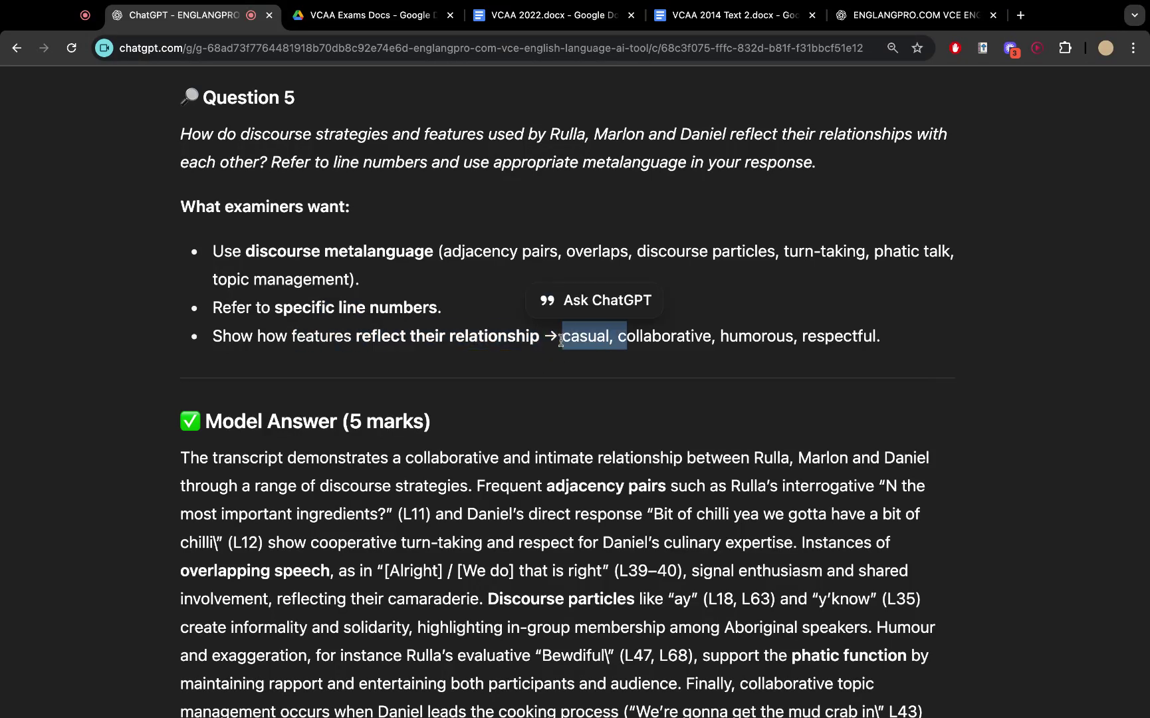
double_click(654, 342)
double_click(760, 342)
double_click(831, 341)
click(714, 413)
Examine the 5-mark model answer, highlighting its line references and the analysis of cooperative turn-taking and overlapping speech
scroll(714, 414, down, 5)
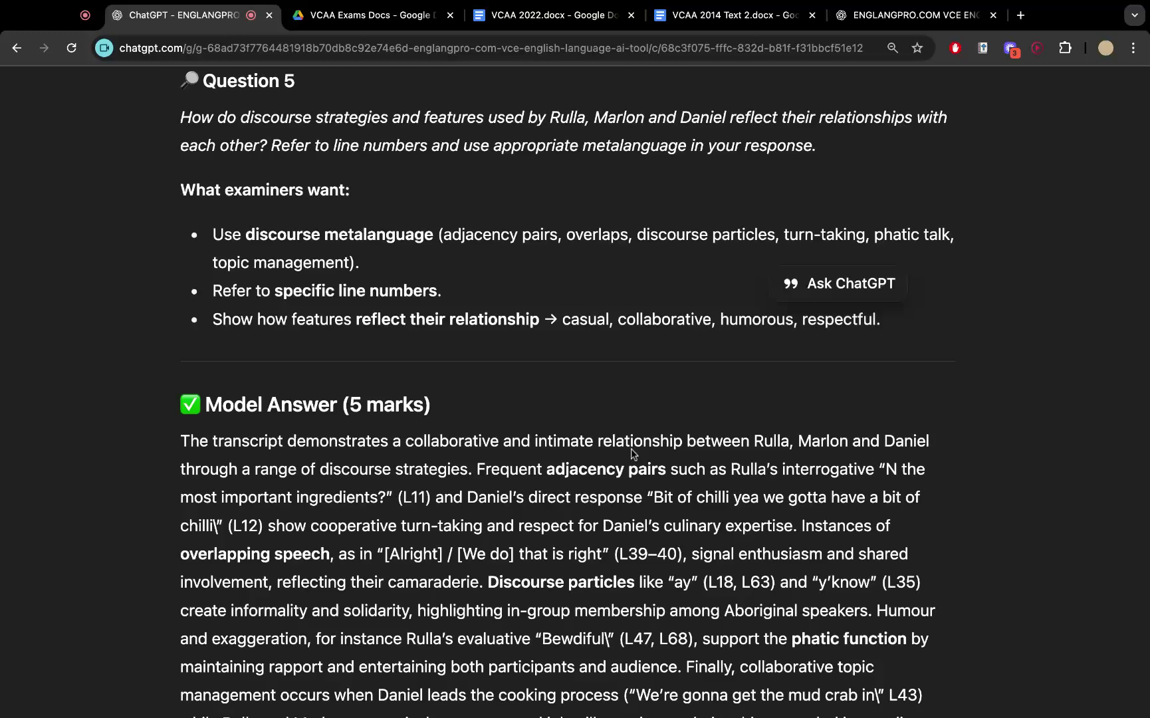
scroll(660, 415, up, 1)
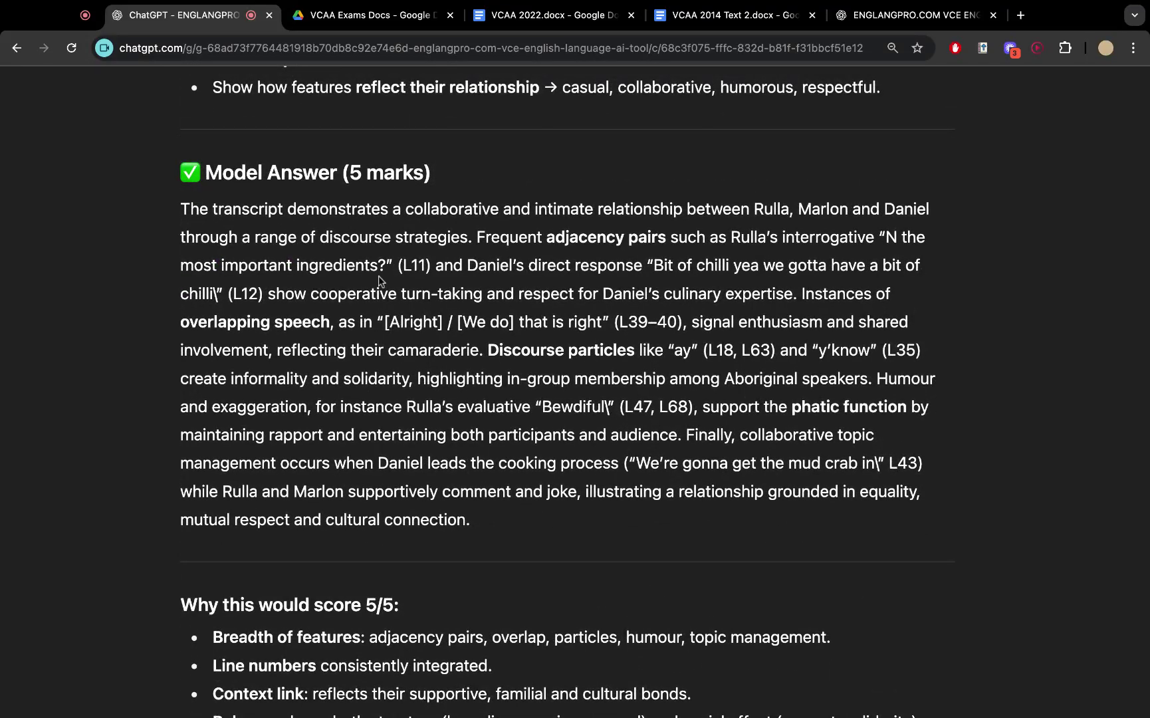
drag(381, 293, 230, 290)
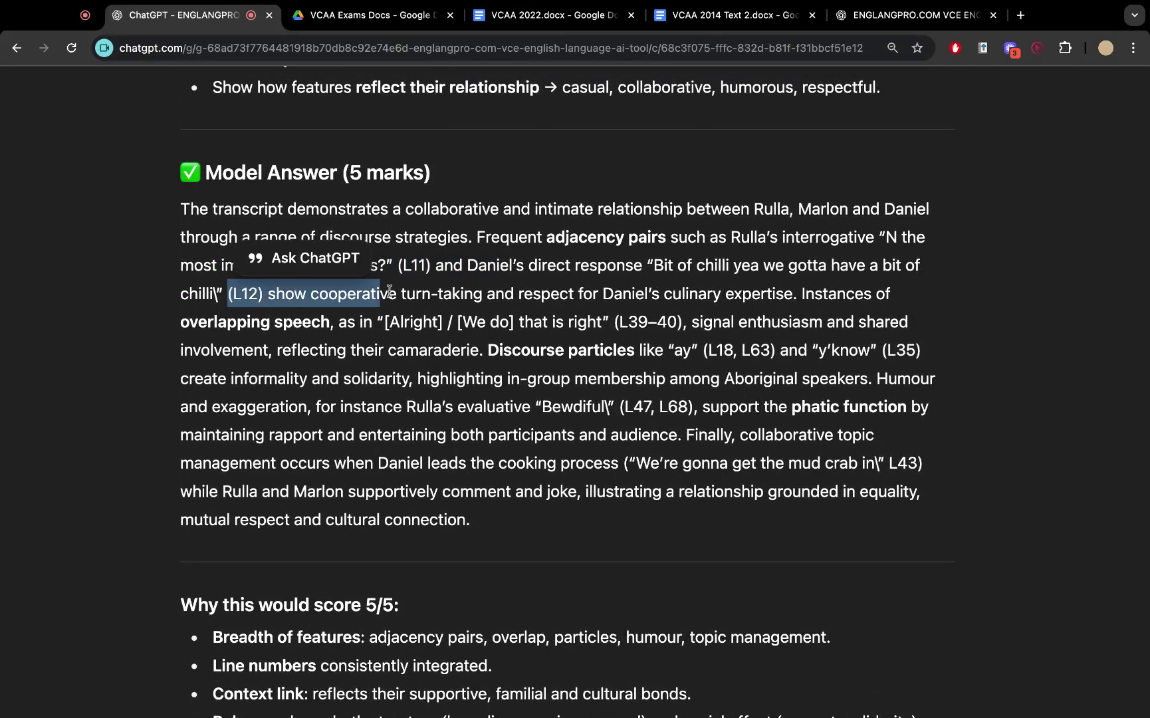
drag(612, 321, 735, 321)
click(706, 349)
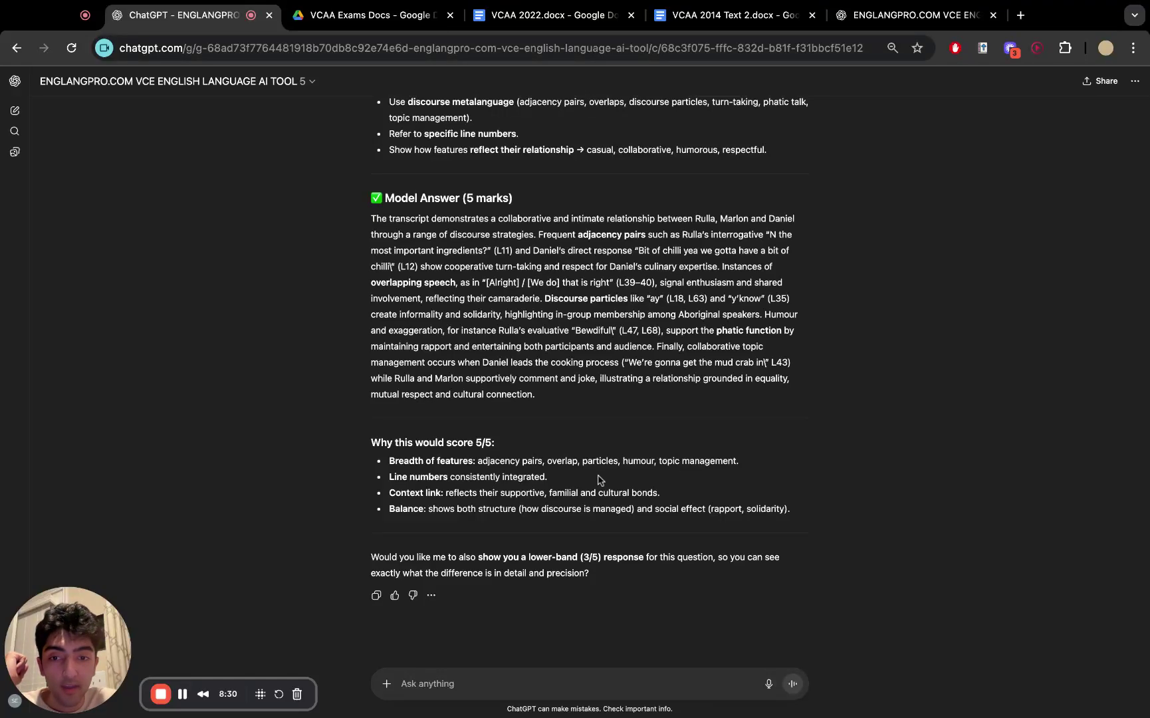
Review the "Why this would score 5/5" points at a larger size, restore the normal page size and look back at the earlier essay
triple_click(512, 443)
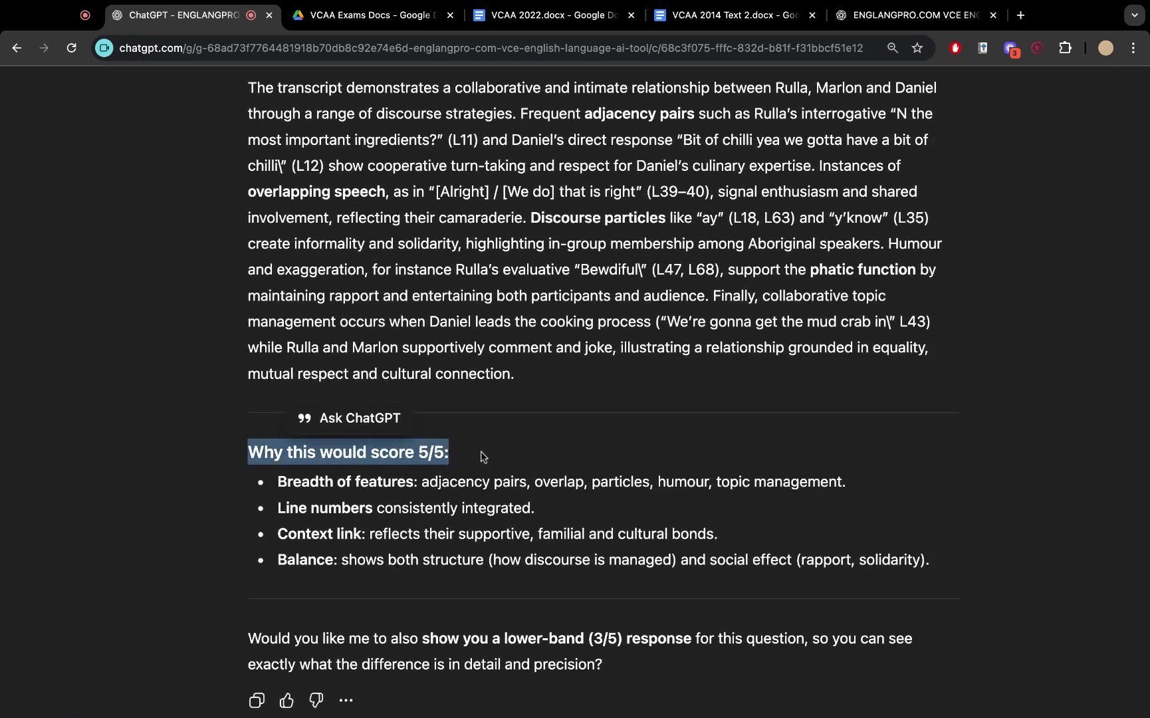
click(483, 457)
key(super+equal)
key(super+equal)
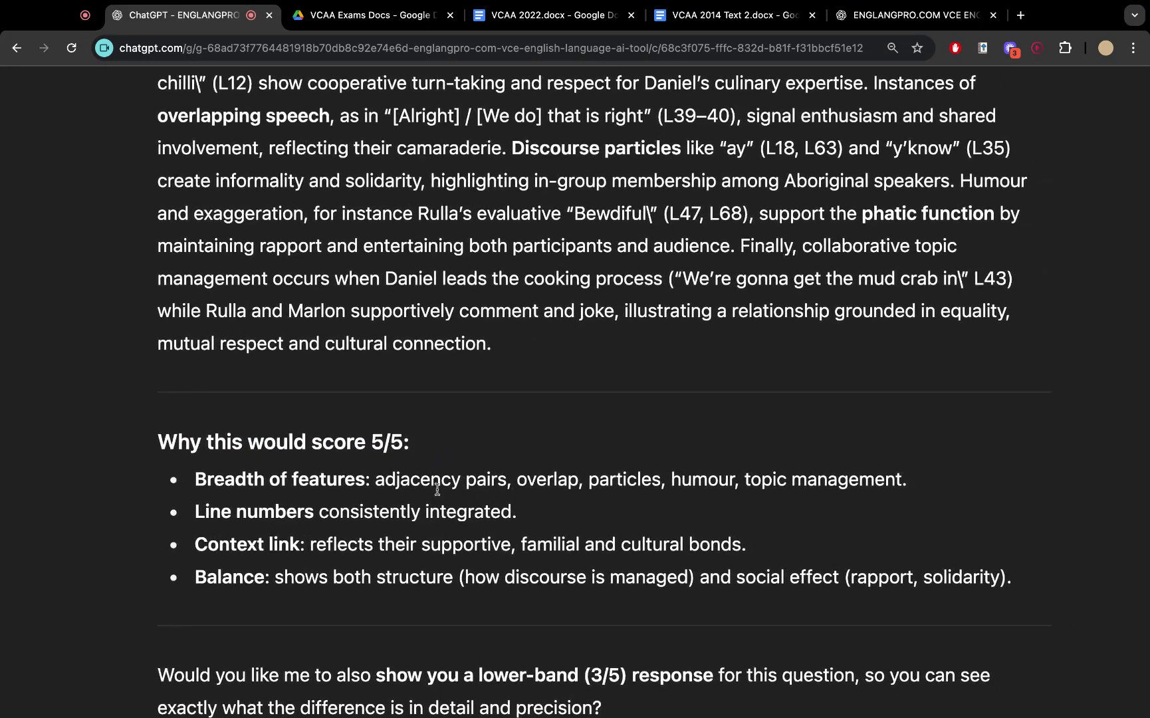
key(super+0)
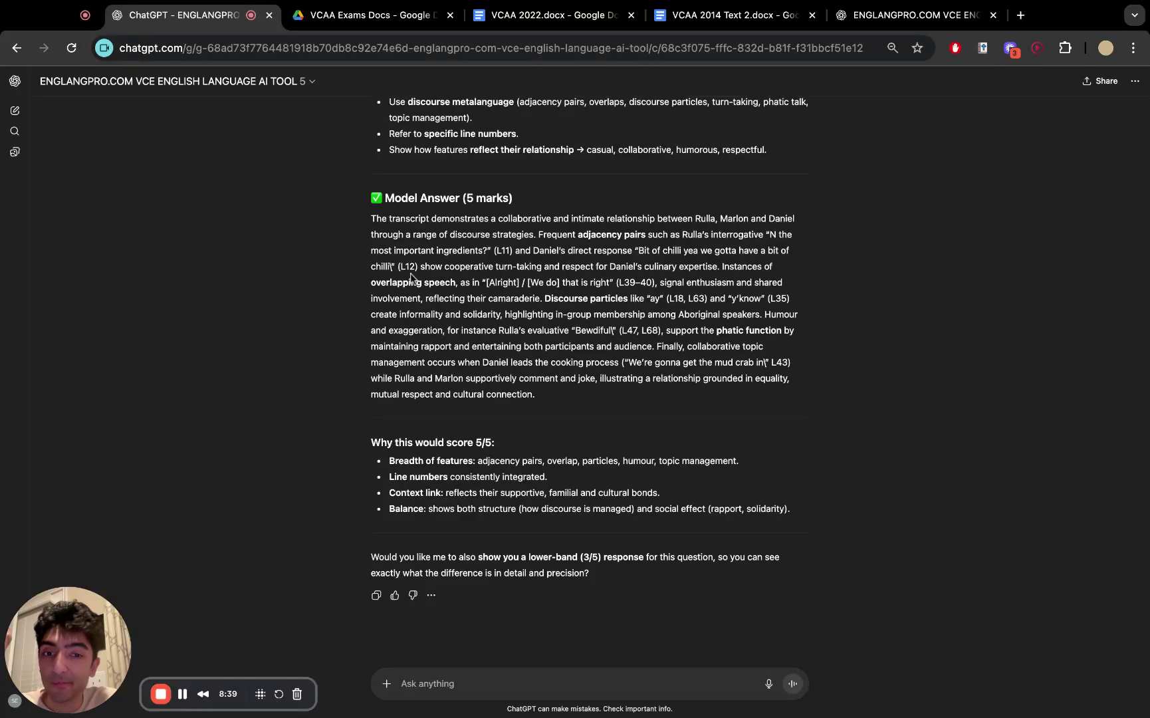
scroll(410, 277, up, 20)
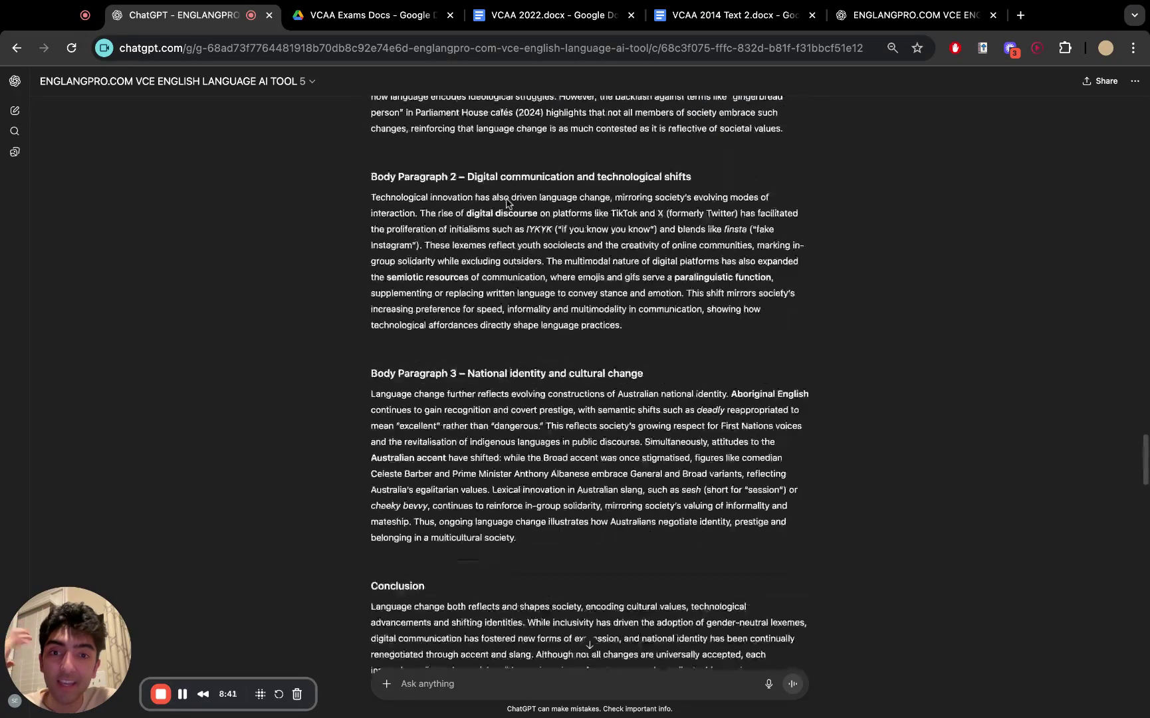